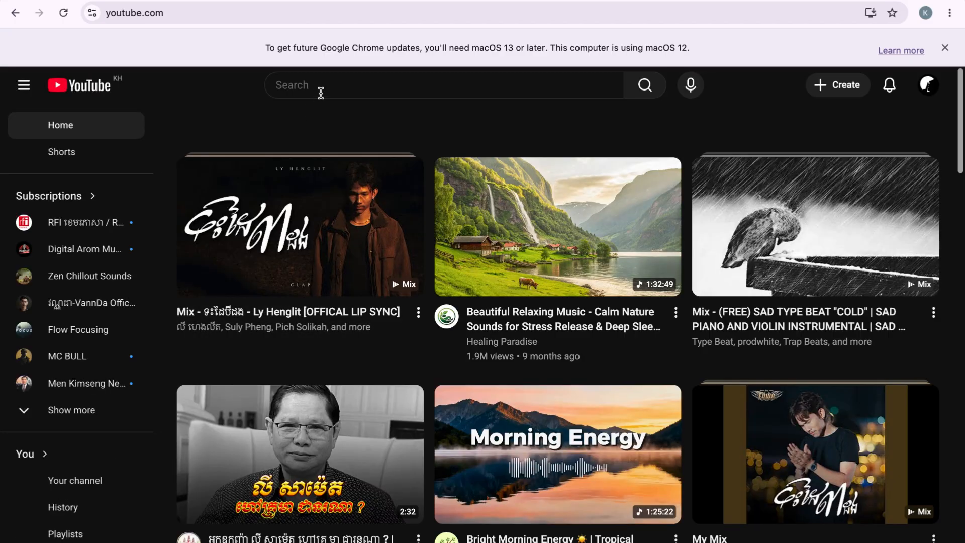
Step: Search YouTube for "inner peace music" and open the Inner Peace Music channel
left_click(320, 92)
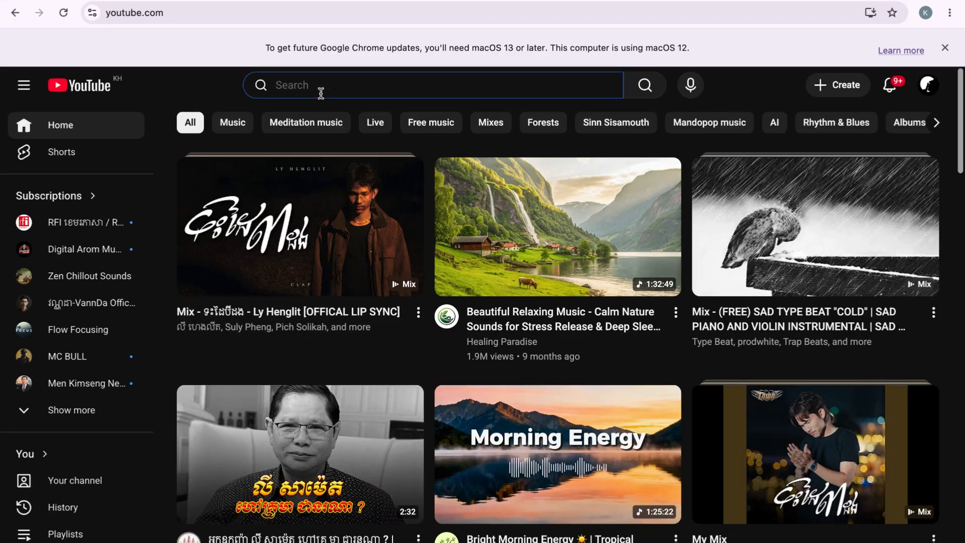
type("inne")
key("BackSpace")
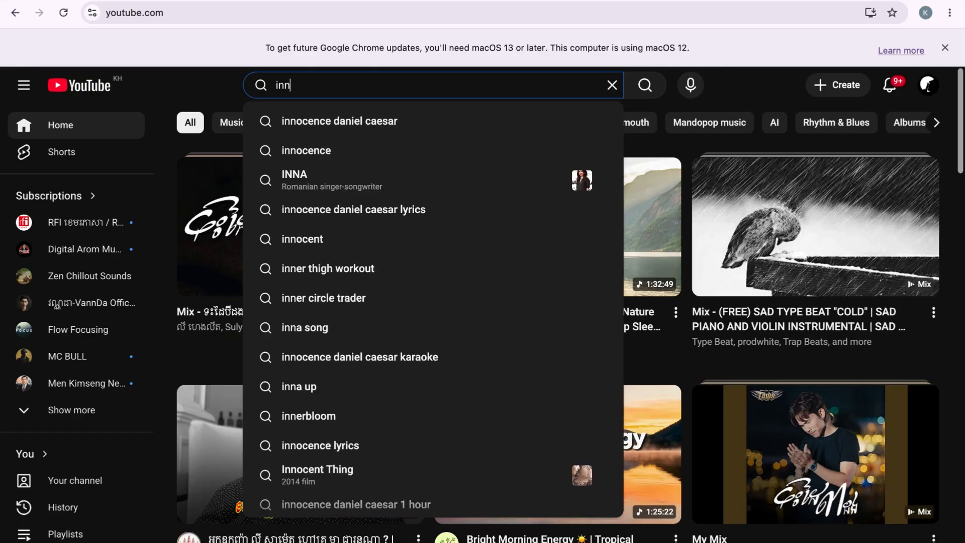
type("er pe")
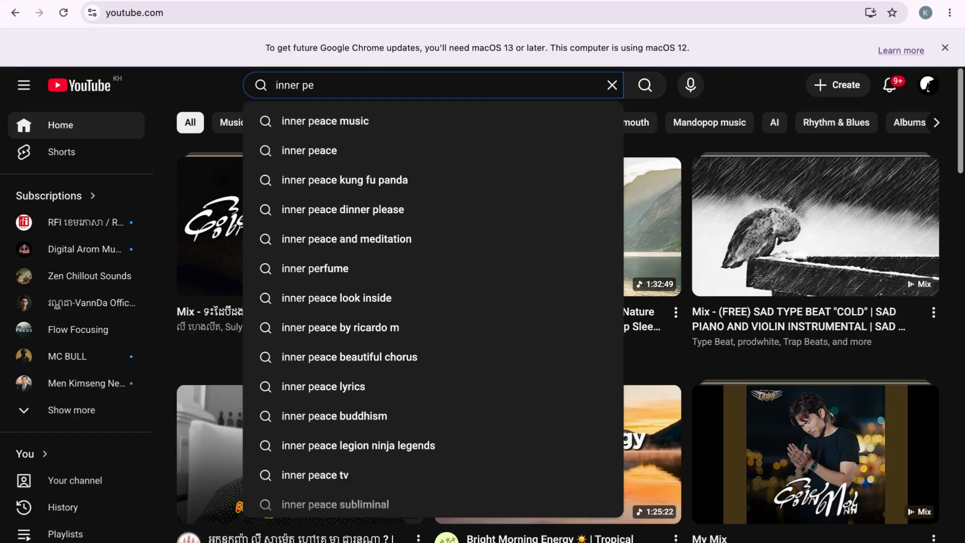
left_click(327, 130)
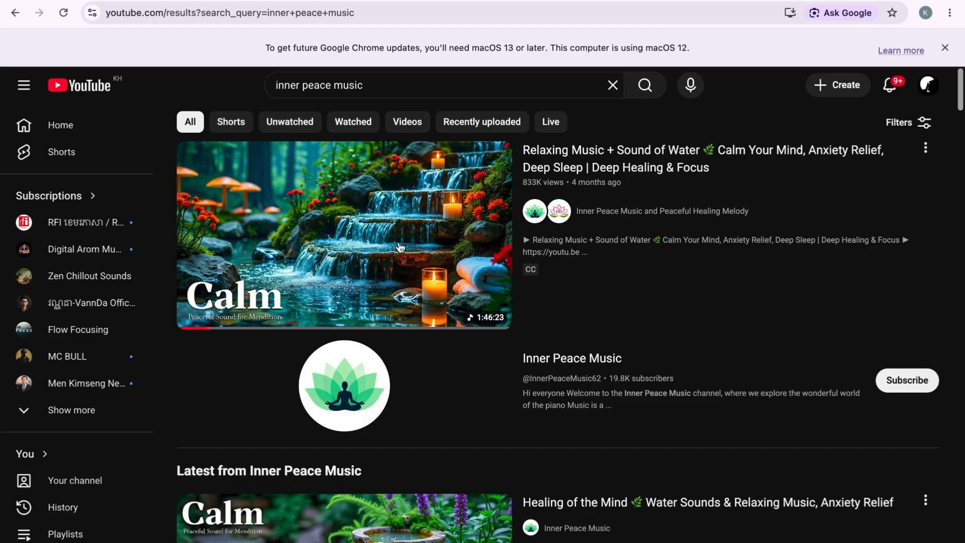
left_click(589, 362)
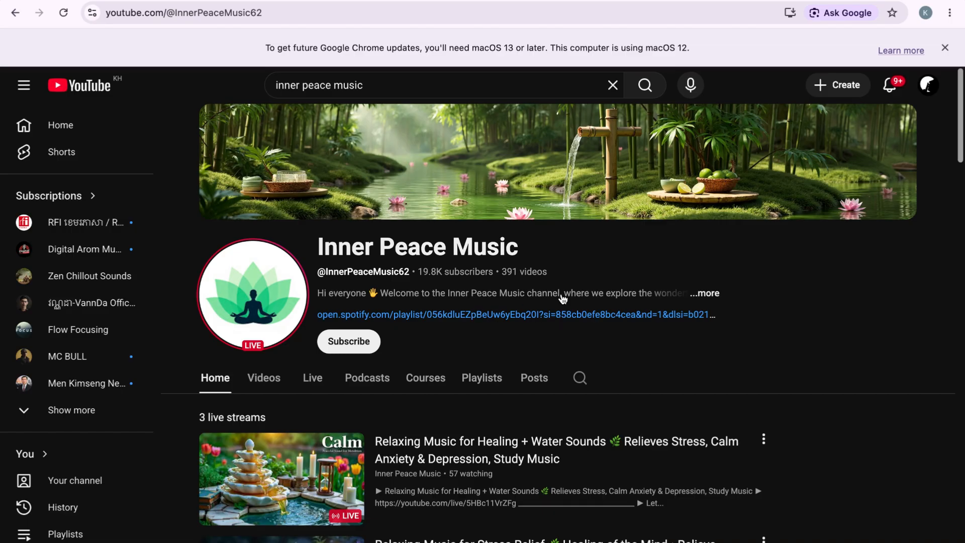
Step: Examine the channel's full description, its additional details and the videos on its home page
scroll(550, 403, "down", 1)
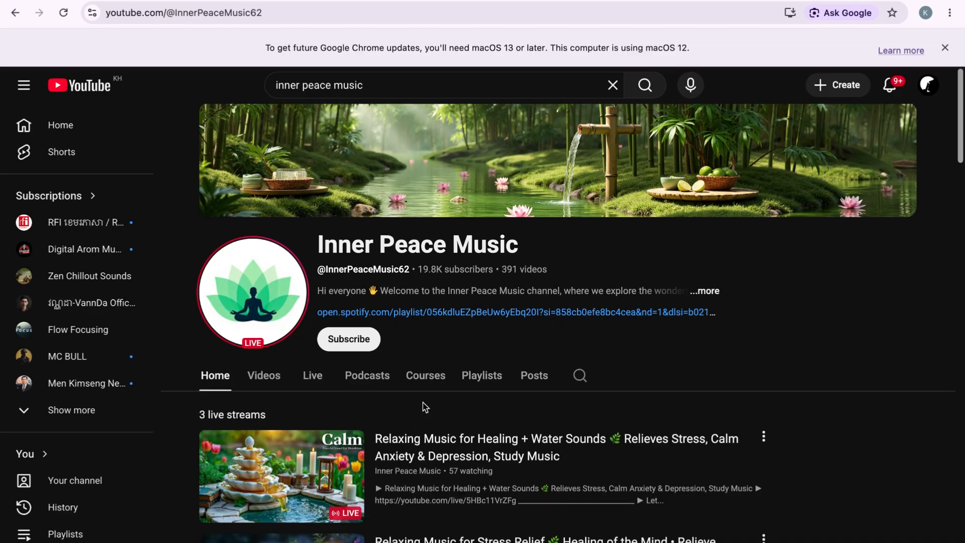
left_click(708, 292)
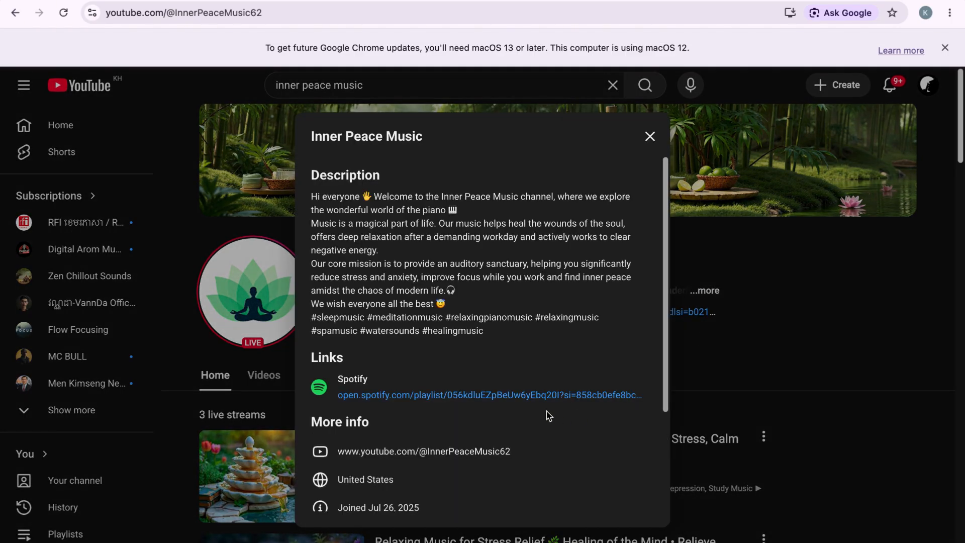
scroll(548, 415, "down", 3)
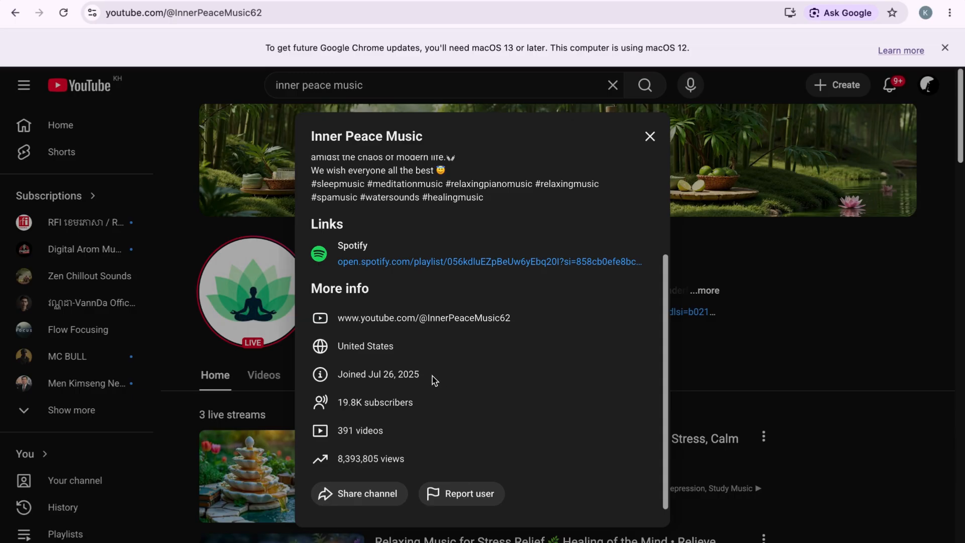
left_click(649, 137)
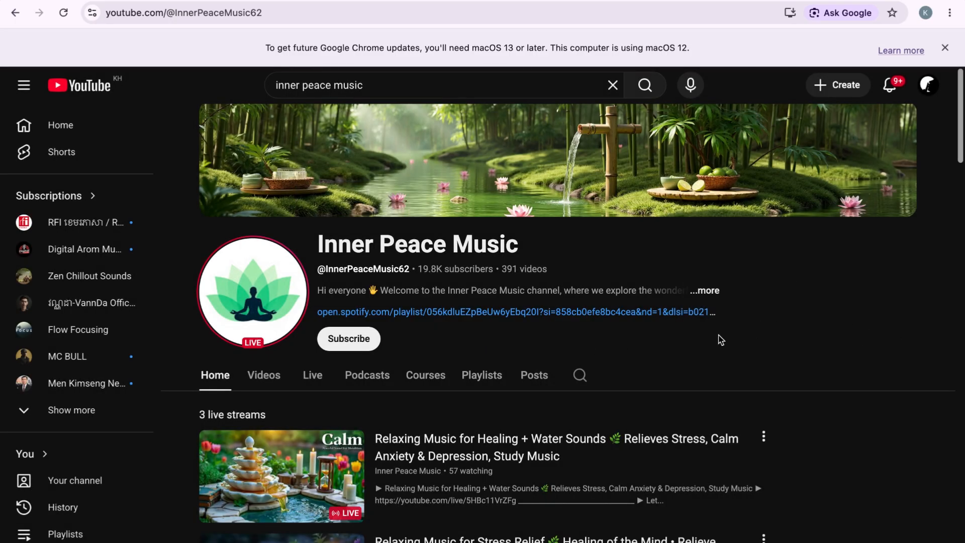
scroll(467, 459, "down", 8)
scroll(474, 452, "up", 8)
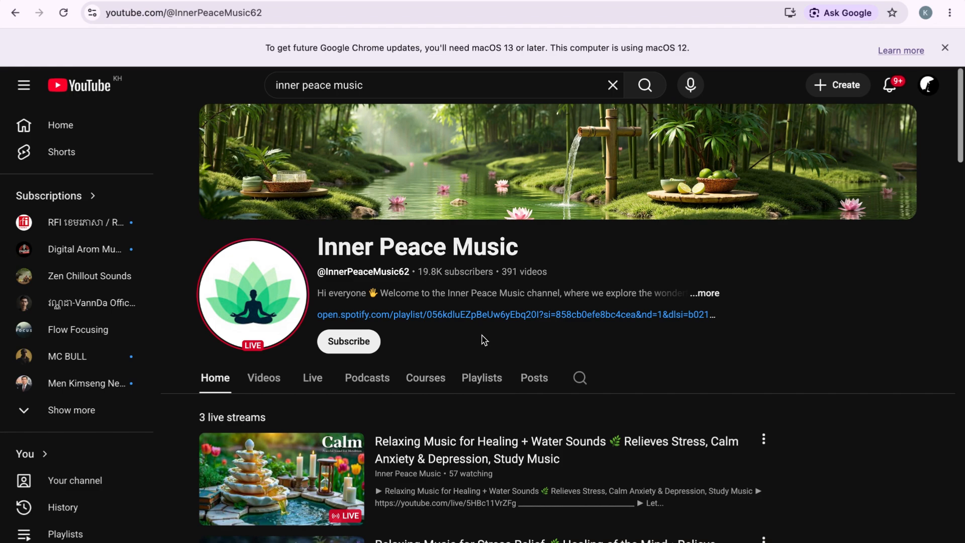
Step: Copy the Inner Peace Music channel's web address and open Social Blade in a new browser tab
left_click(245, 12)
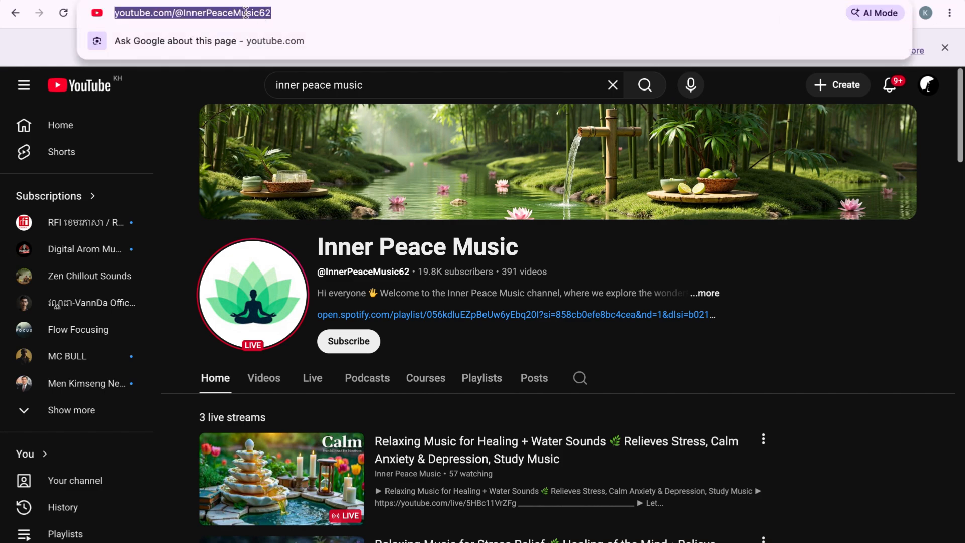
right_click(246, 11)
left_click(270, 123)
key("super+t")
left_click(631, 314)
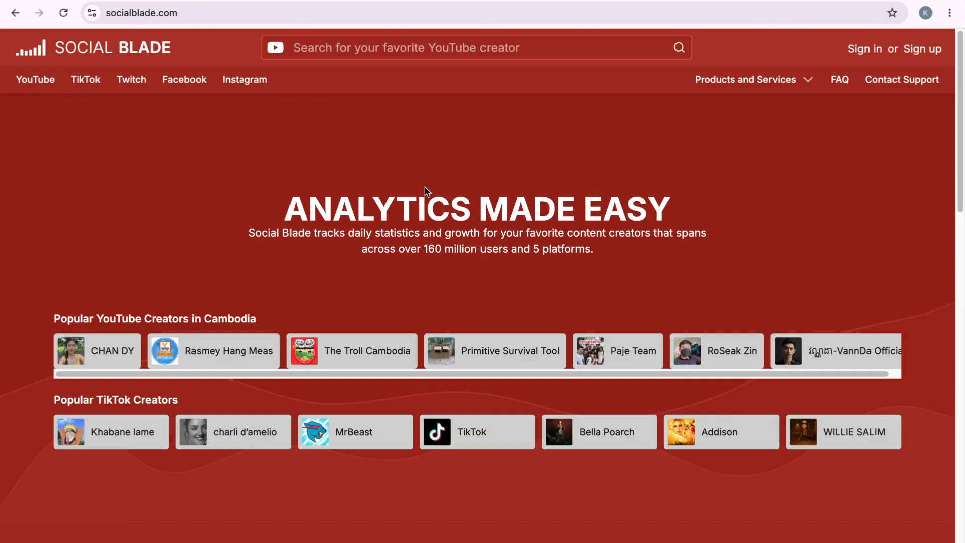
left_click(308, 46)
right_click(309, 46)
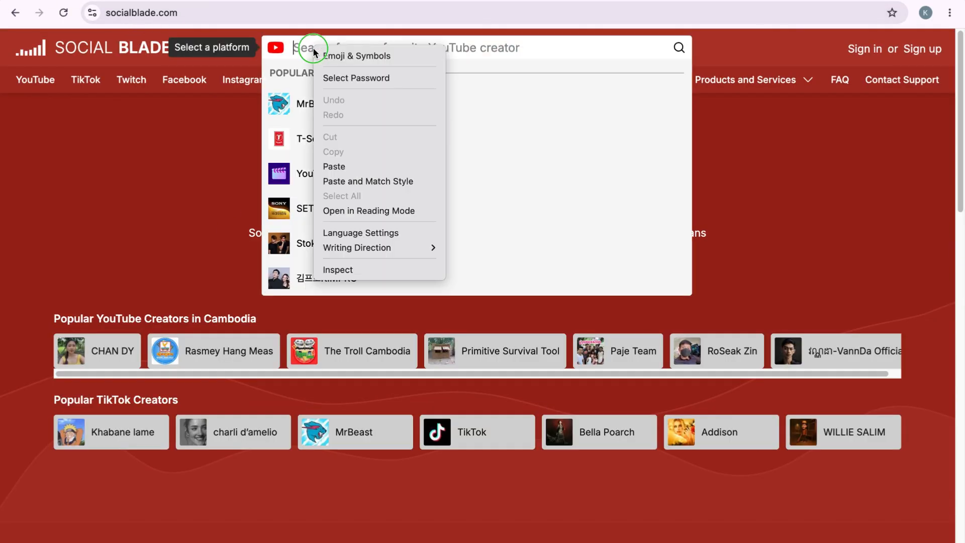
left_click(341, 166)
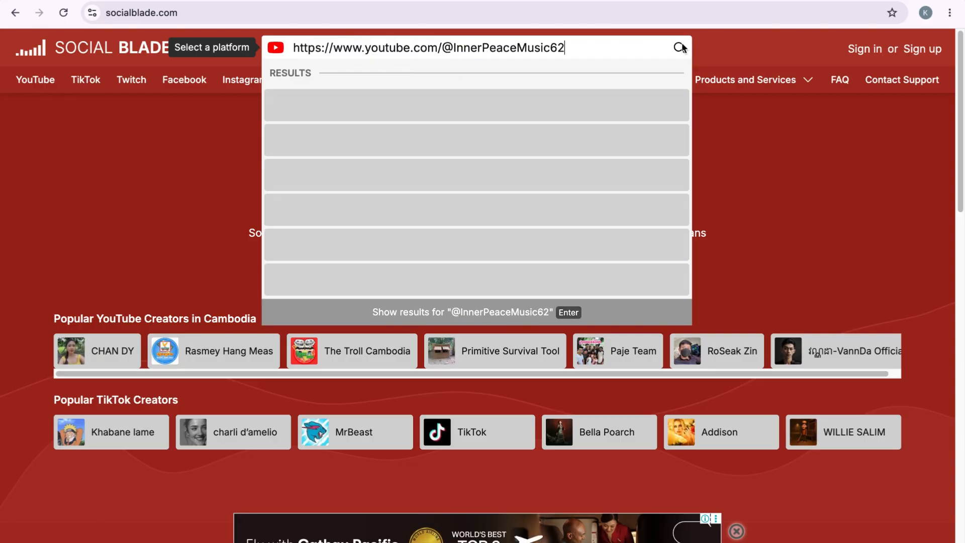
left_click(342, 103)
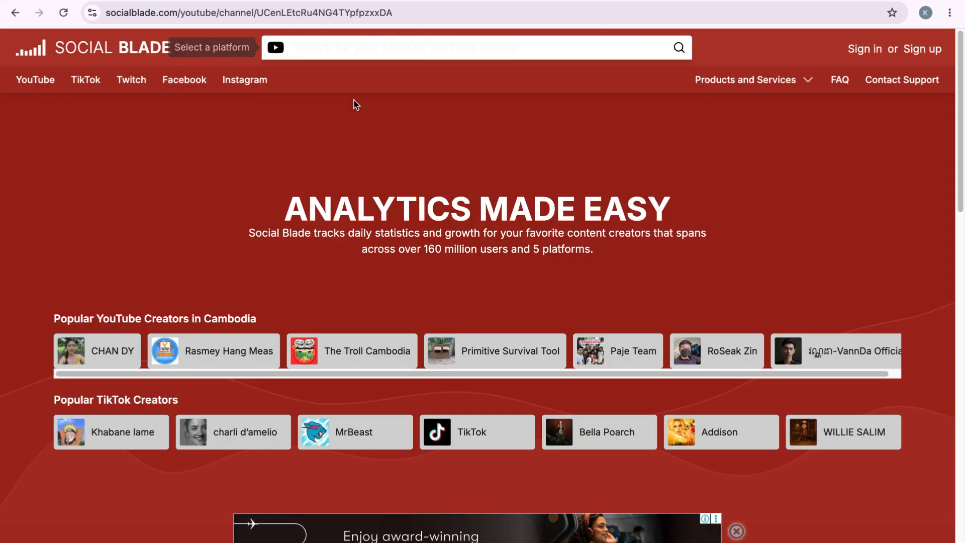
Step: Examine the channel's ranks, 30-day subscribers and views, estimated earnings and daily channel metrics
scroll(442, 321, "down", 3)
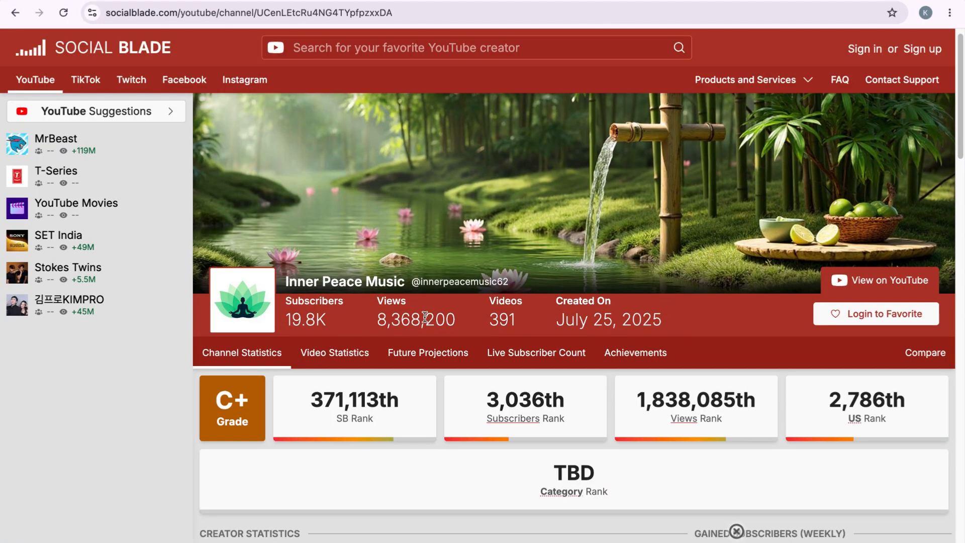
scroll(461, 329, "down", 5)
scroll(456, 326, "up", 6)
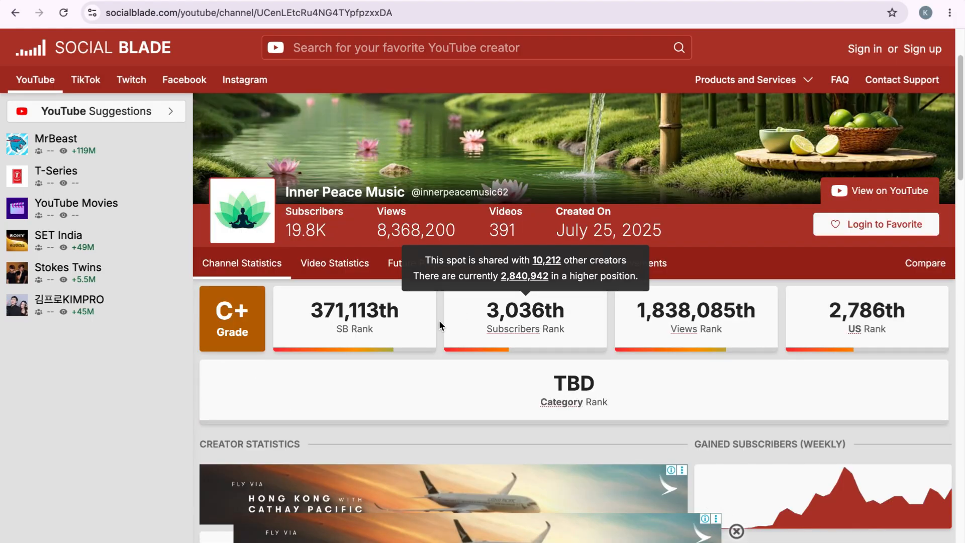
scroll(437, 364, "down", 5)
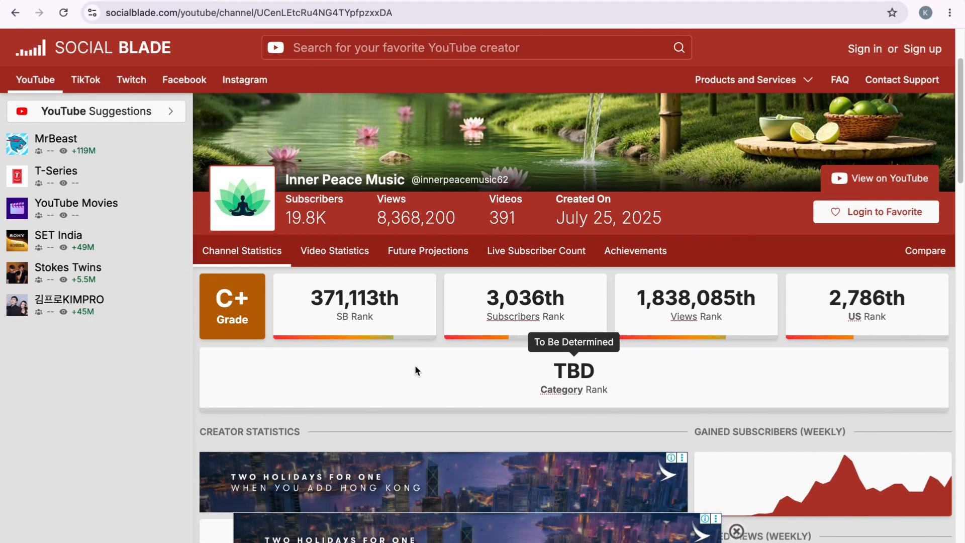
scroll(460, 356, "down", 2)
scroll(477, 332, "up", 8)
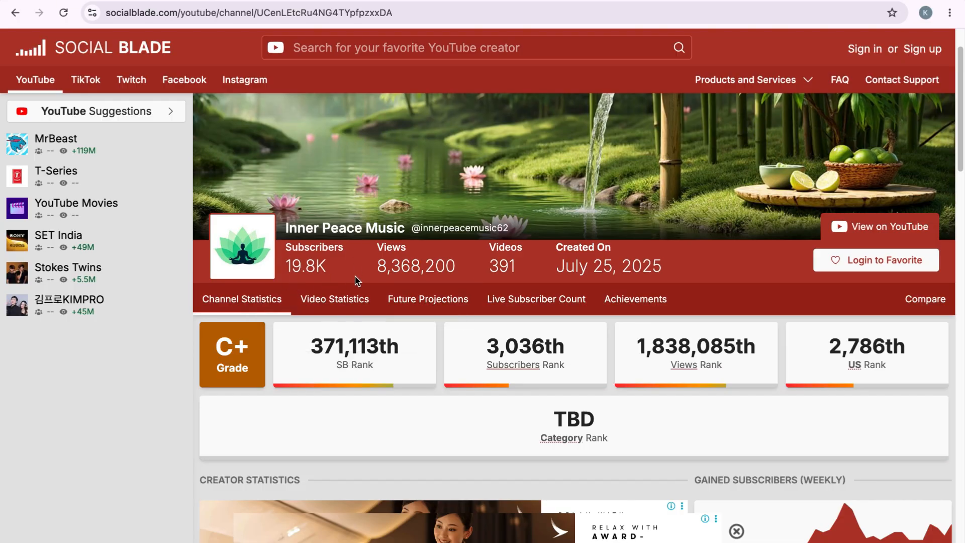
scroll(381, 372, "down", 1)
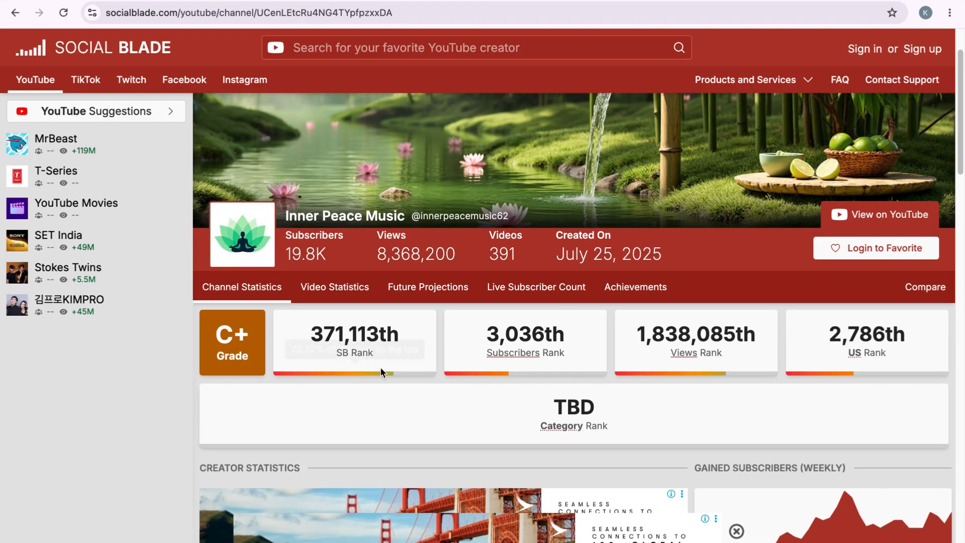
scroll(322, 351, "down", 6)
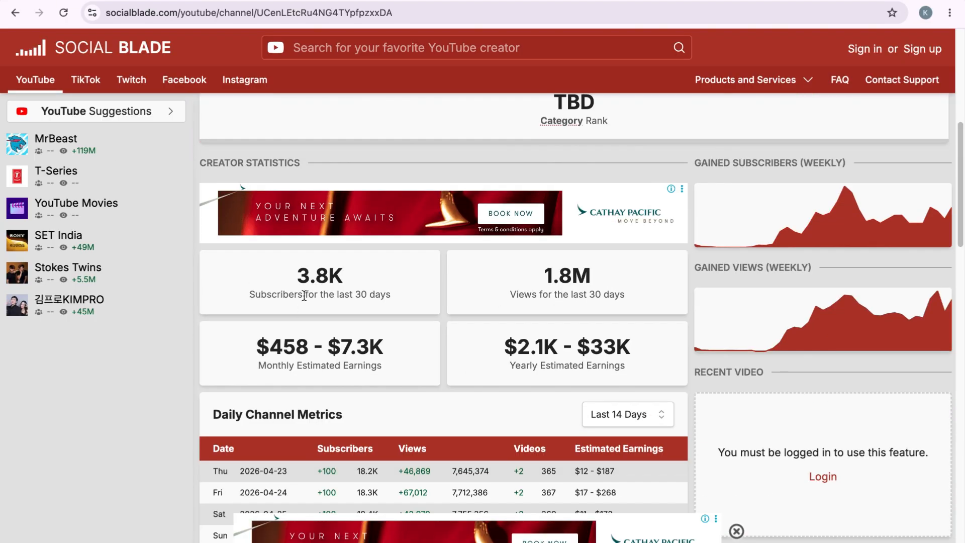
scroll(304, 295, "down", 2)
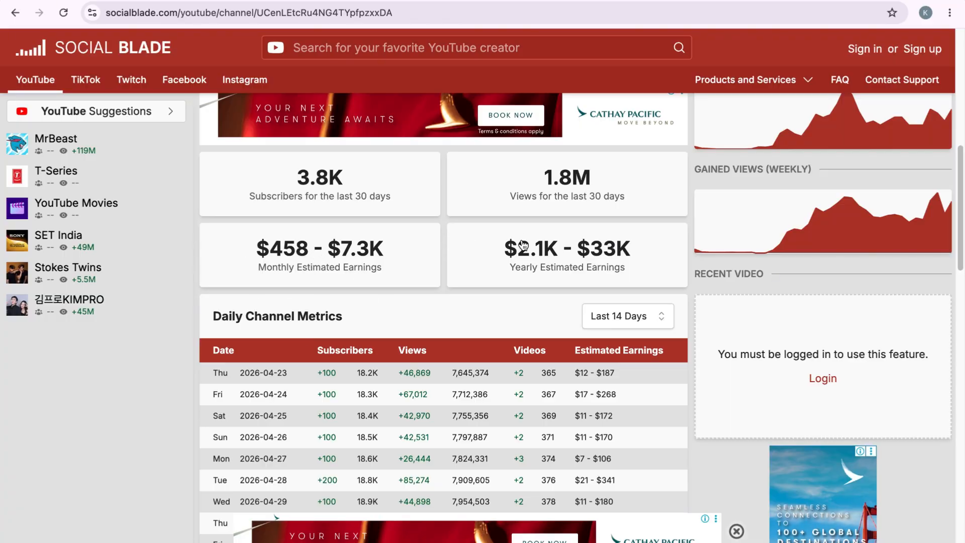
scroll(487, 327, "down", 5)
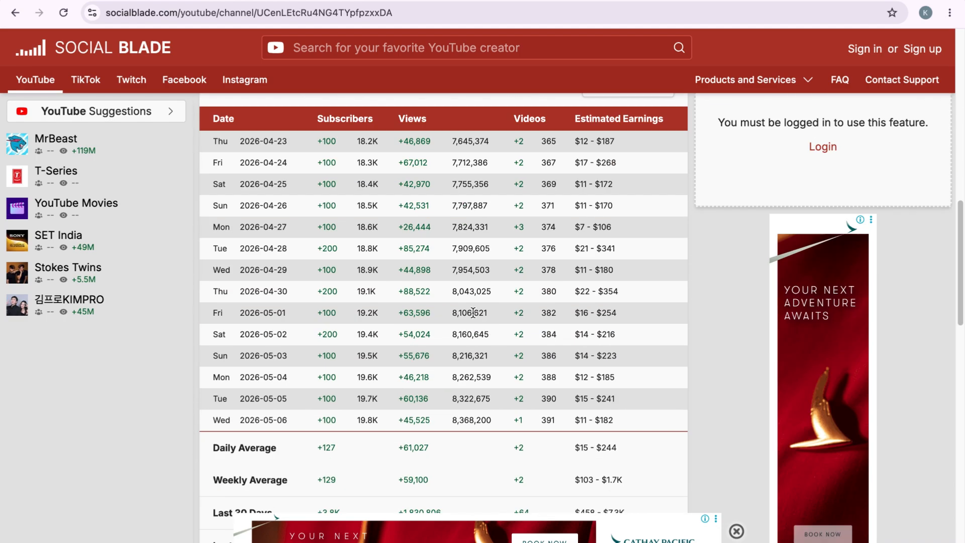
scroll(517, 322, "up", 15)
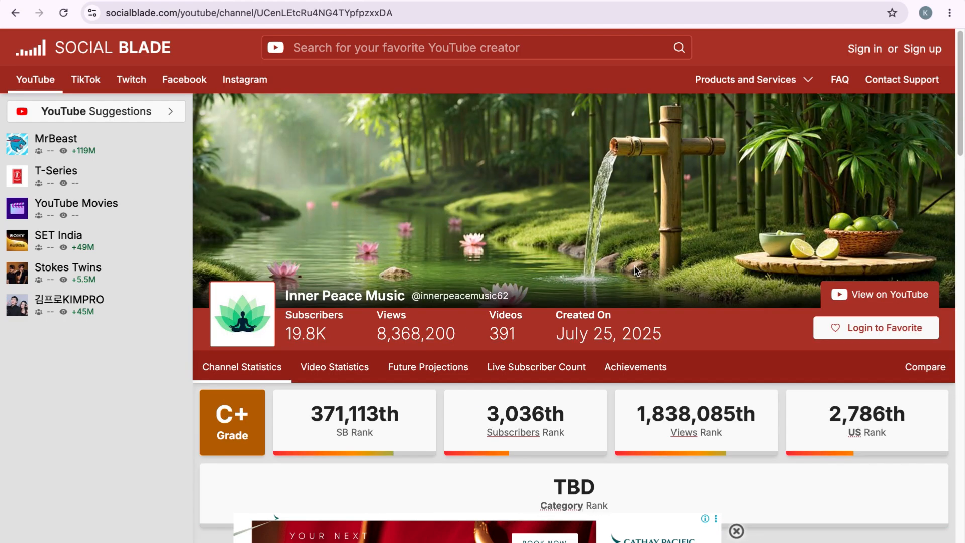
scroll(635, 271, "down", 6)
scroll(495, 310, "up", 6)
Step: Return to the Inner Peace Music channel on YouTube, look over its page and go to the YouTube home feed
left_click(201, 0)
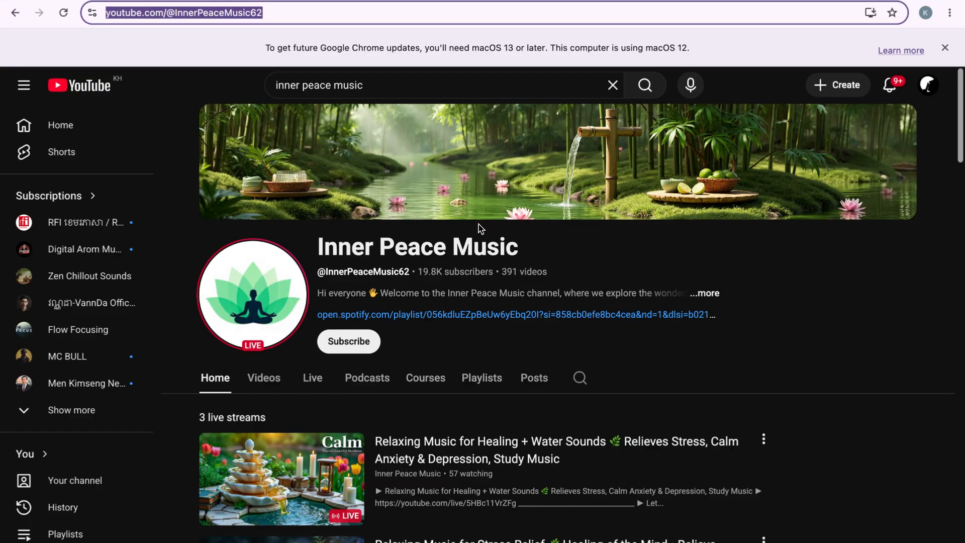
scroll(568, 429, "down", 1)
scroll(567, 428, "down", 5)
scroll(566, 420, "up", 5)
left_click(91, 88)
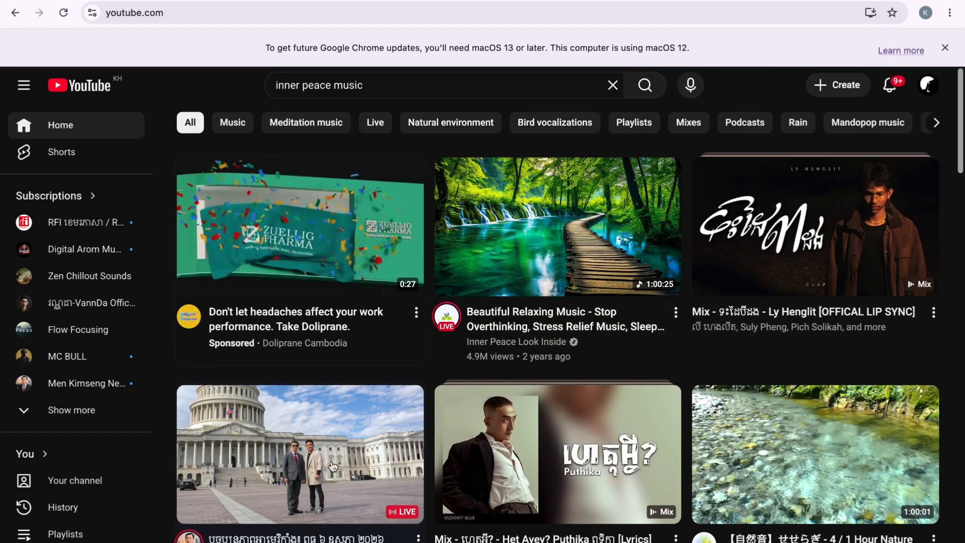
Step: Browse the recommended videos and sponsored items in the YouTube home feed
scroll(711, 402, "down", 7)
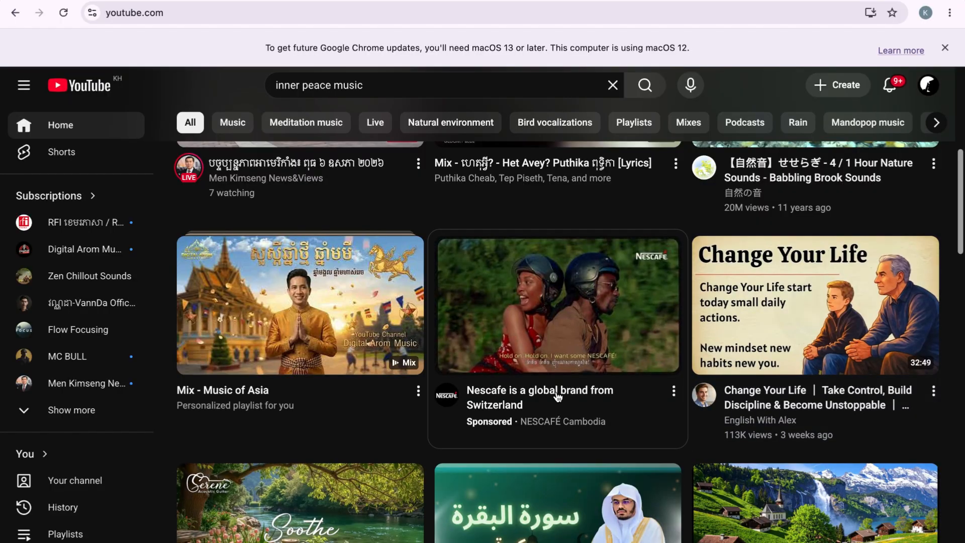
scroll(578, 400, "down", 2)
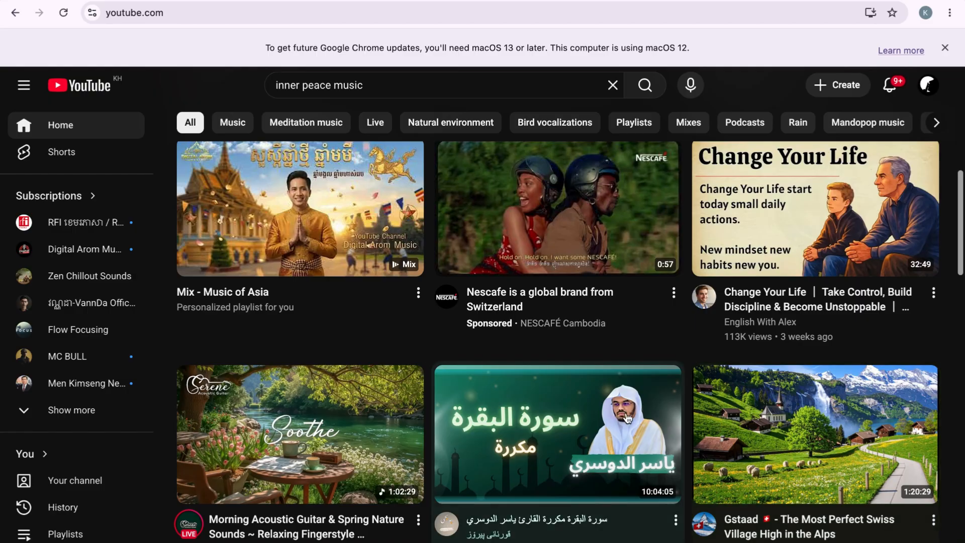
scroll(615, 385, "down", 7)
scroll(601, 382, "up", 15)
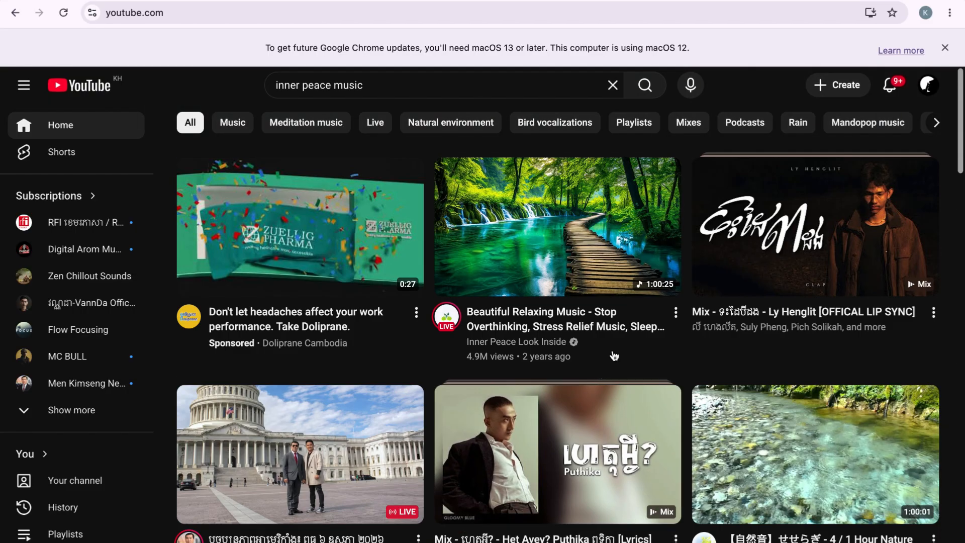
scroll(600, 383, "down", 5)
scroll(622, 391, "up", 2)
scroll(623, 391, "up", 2)
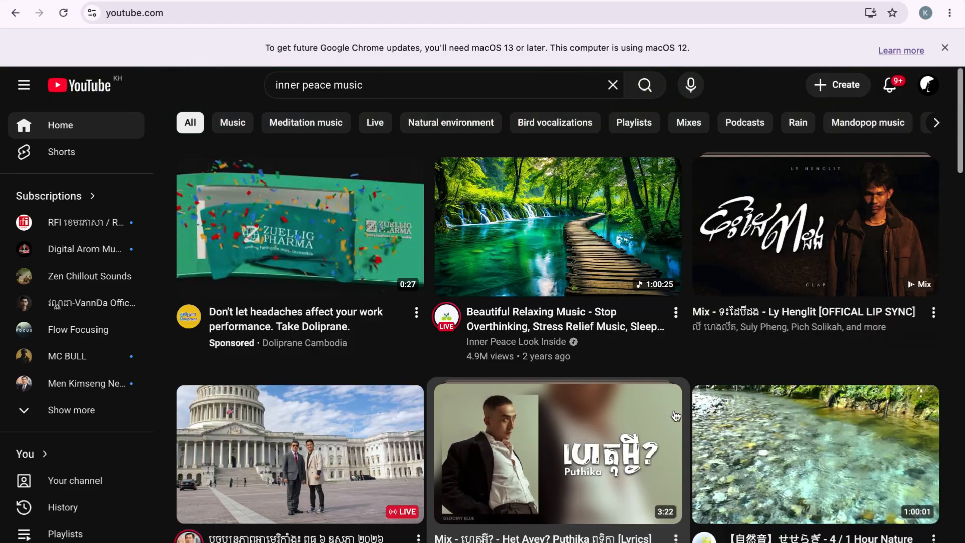
scroll(585, 367, "down", 2)
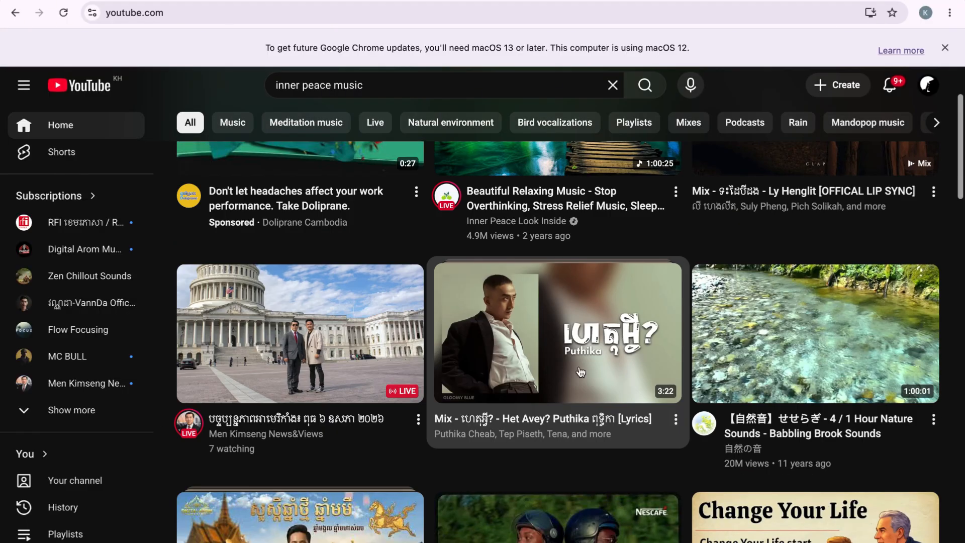
scroll(586, 344, "down", 7)
scroll(563, 366, "up", 9)
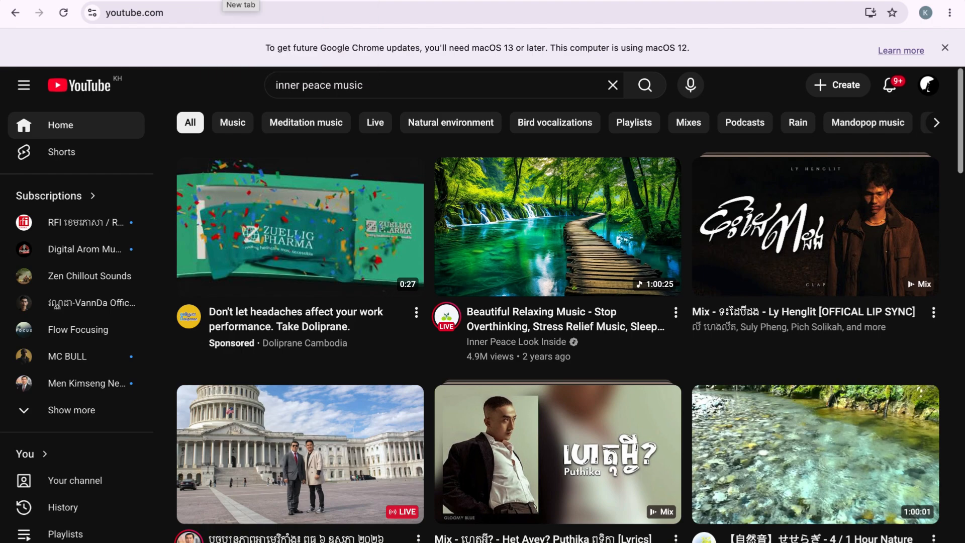
Step: Open a new browser tab in a windowed, non-full-screen view and switch to the Notes app
left_click(230, 1)
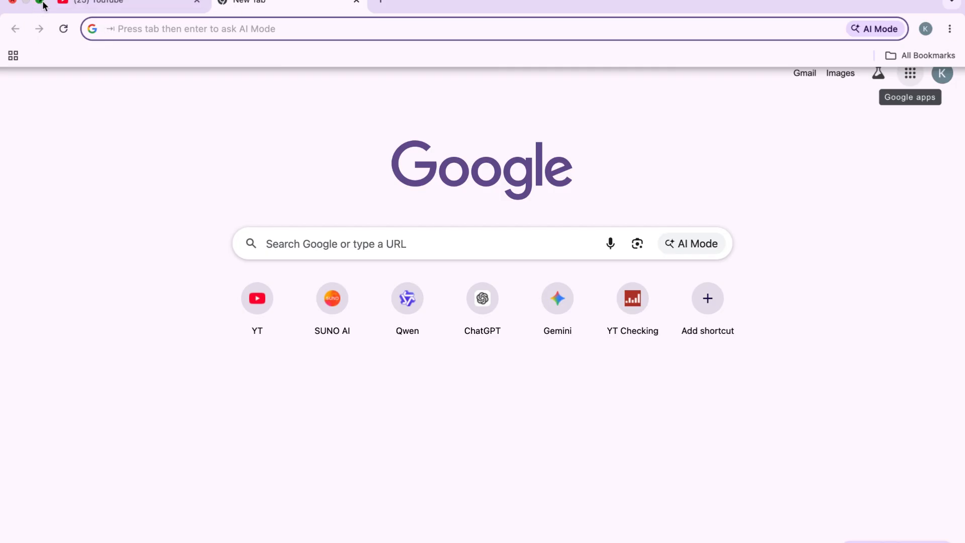
left_click(41, 3)
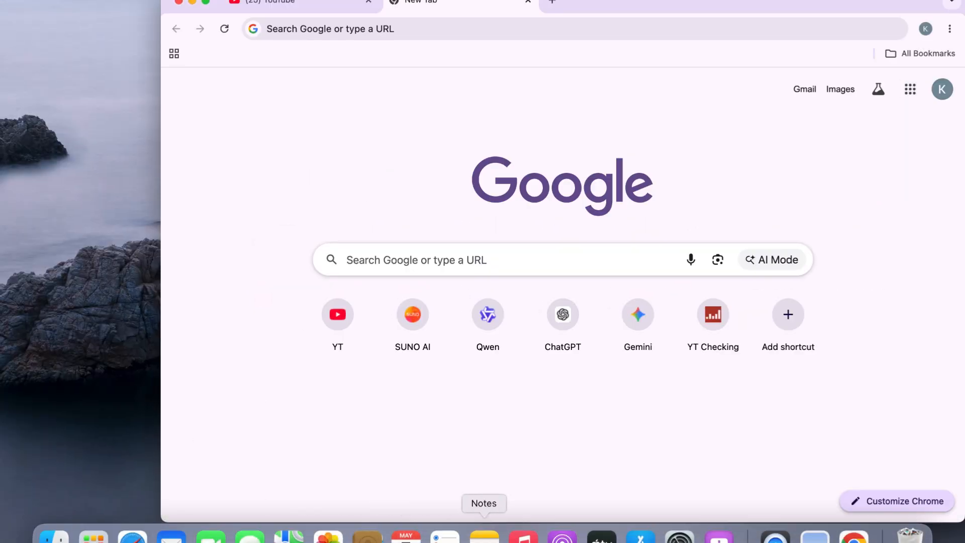
left_click(484, 537)
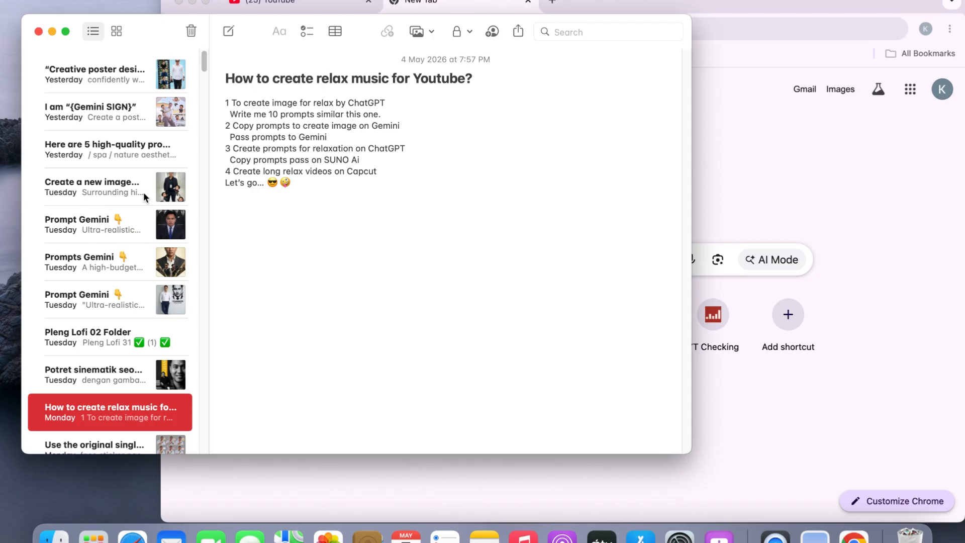
Step: Minimize the Chrome and Notes windows so the desktop is clear
scroll(107, 305, "down", 2)
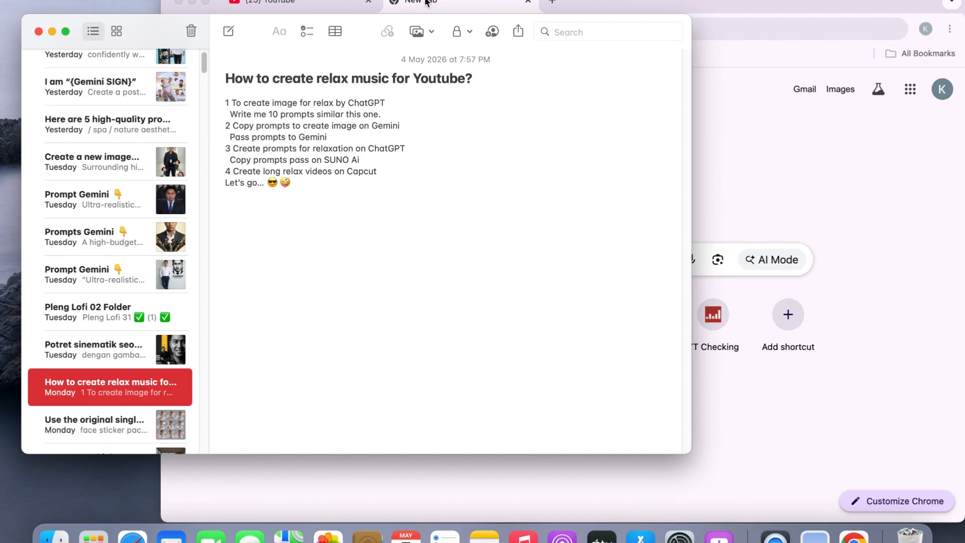
left_click(193, 4)
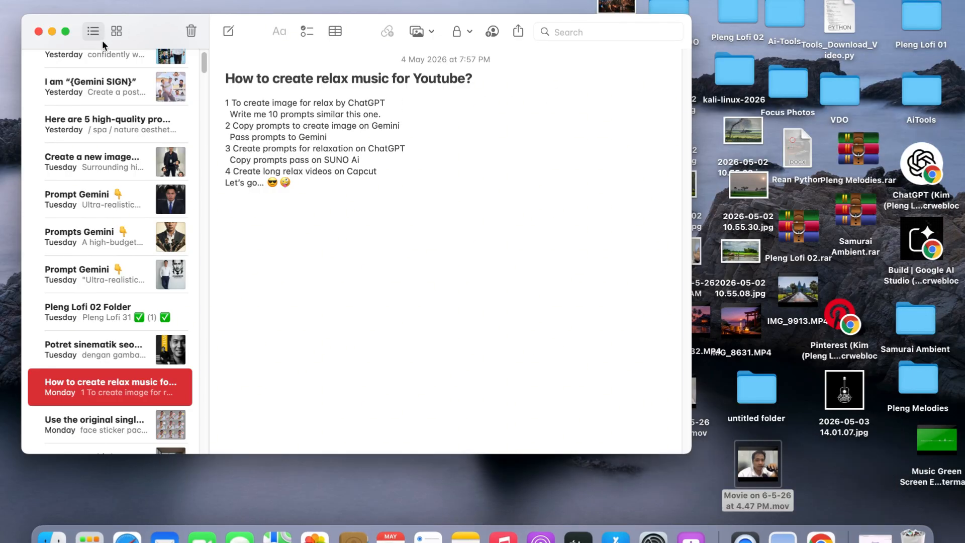
left_click(52, 31)
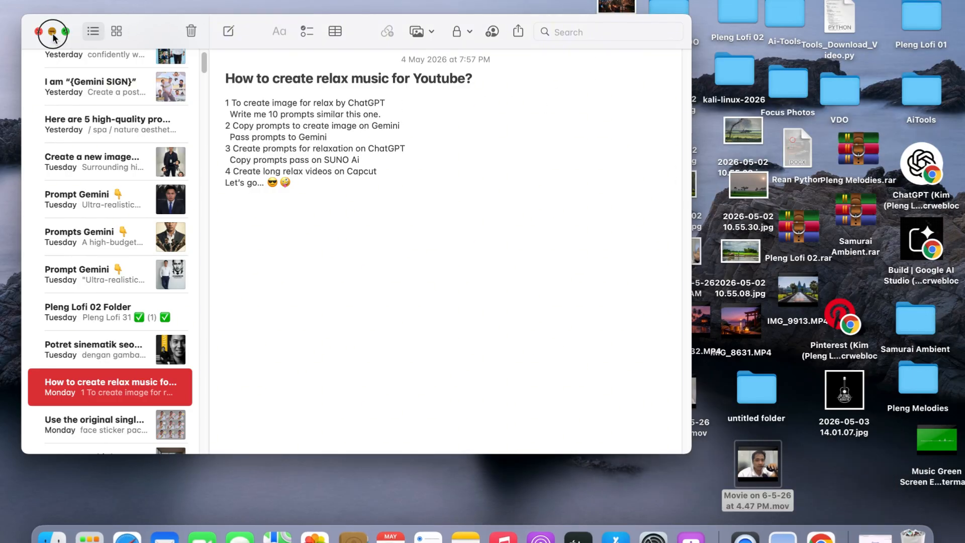
Step: Move the 7.41.18 AM waterfall screenshot to an empty area of the desktop, preview it and close the preview
left_click_drag(637, 193, 342, 182)
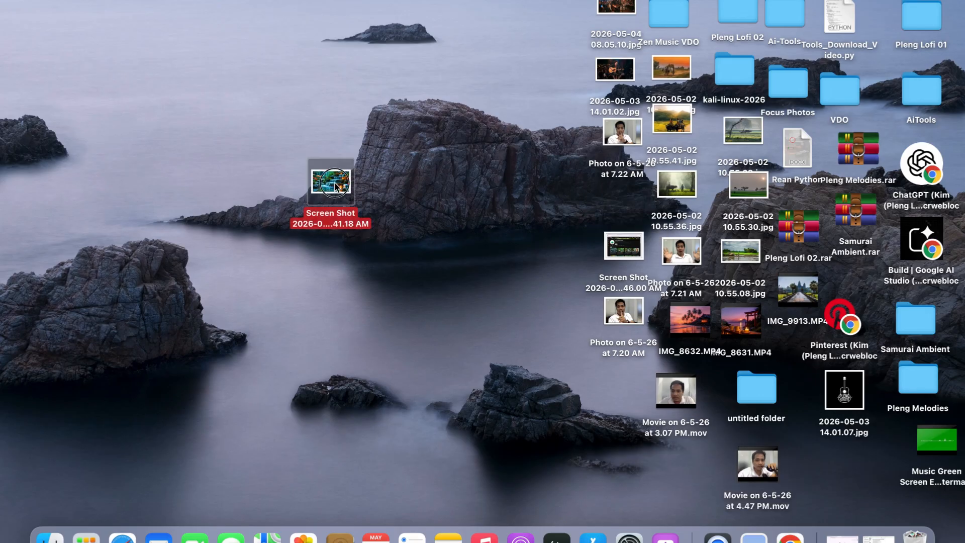
double_click(332, 182)
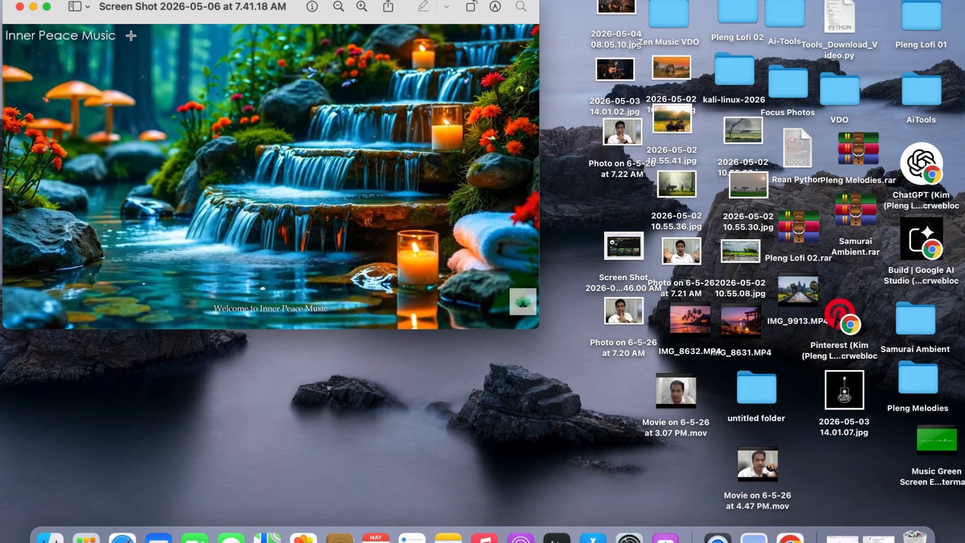
left_click(20, 9)
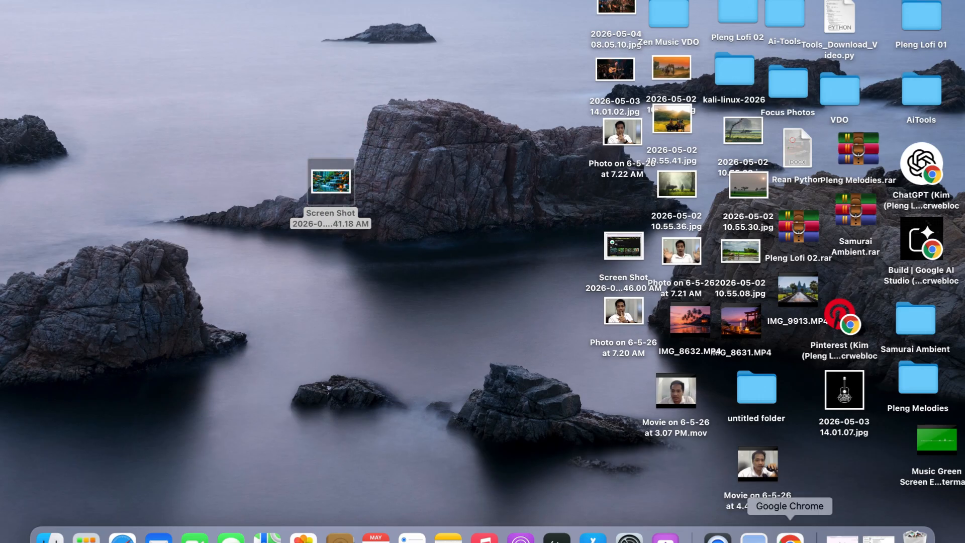
Step: Switch to Chrome, open ChatGPT and open the Desktop folder in the dialog for adding photos and files
left_click(793, 536)
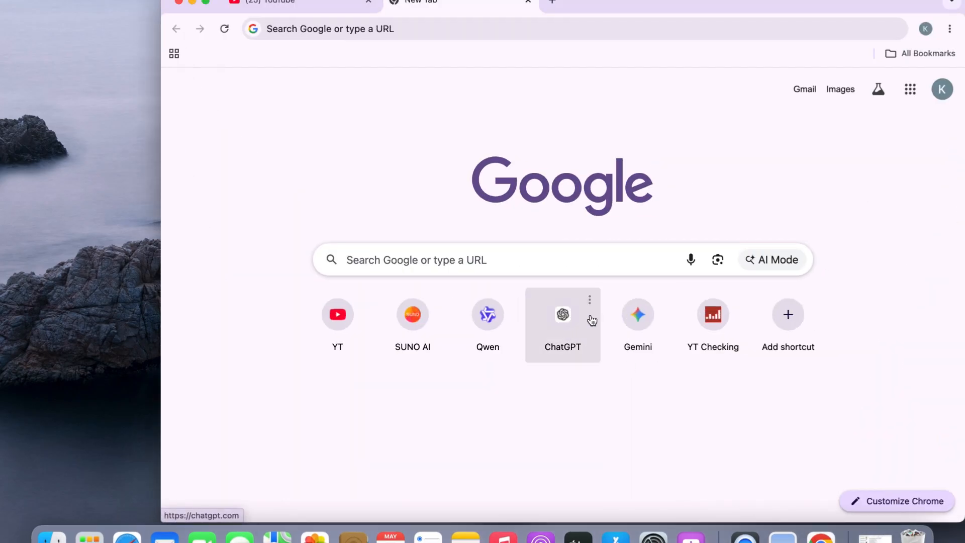
left_click(564, 317)
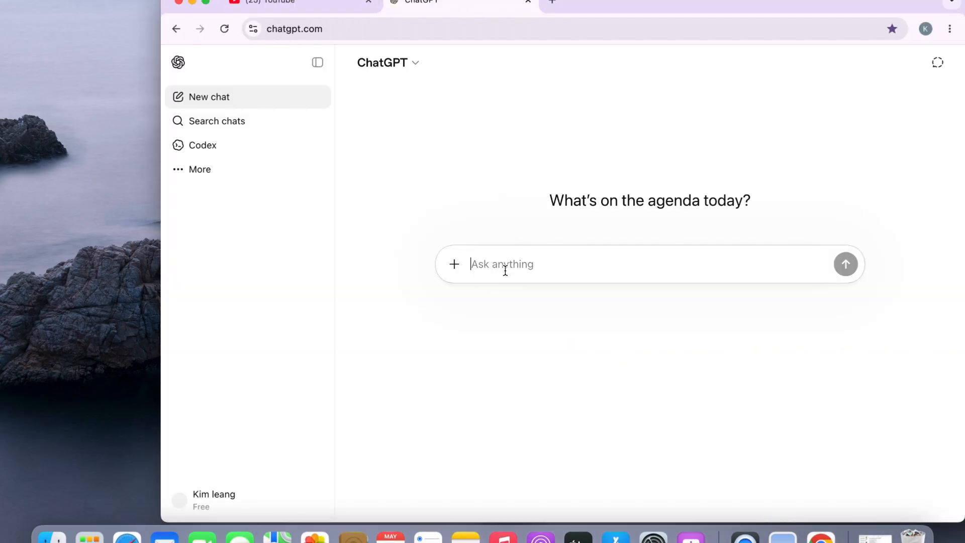
left_click(455, 268)
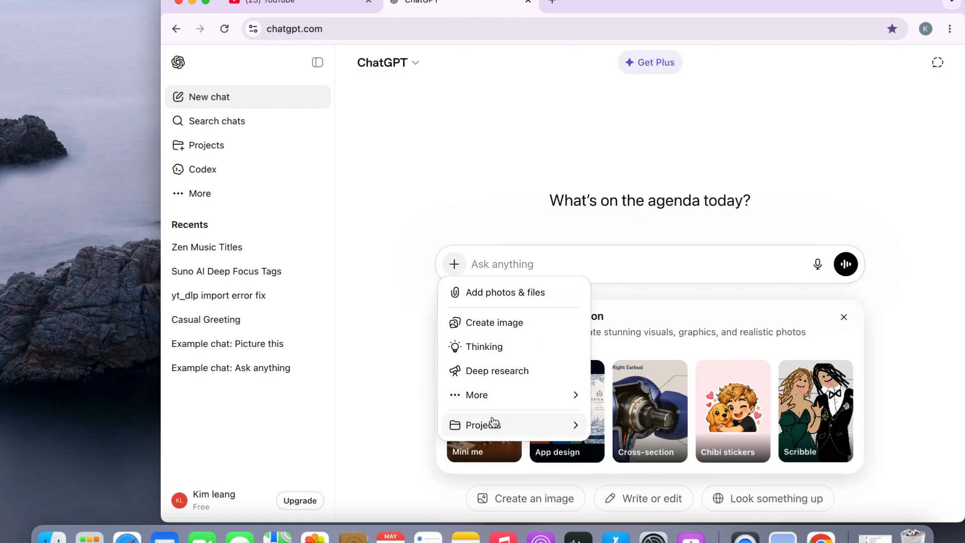
left_click(496, 294)
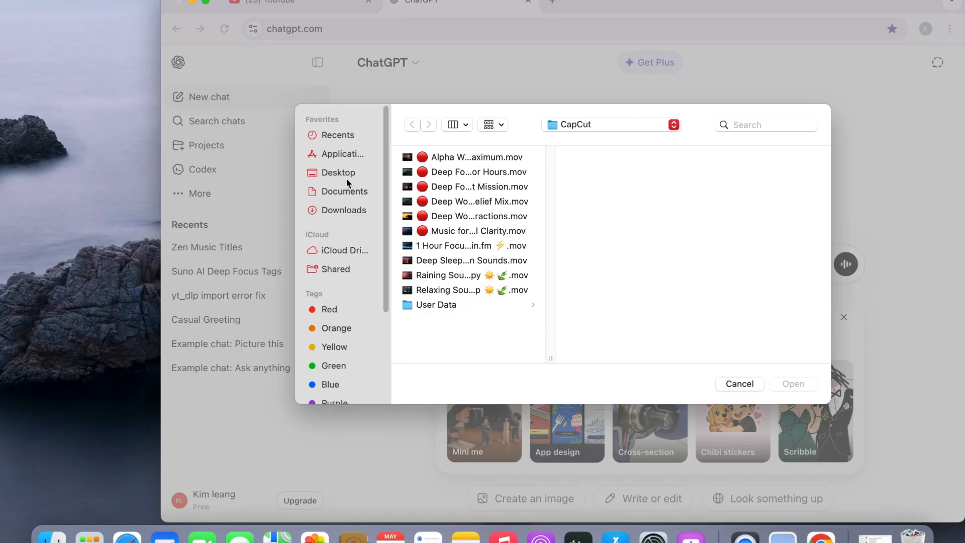
left_click(347, 178)
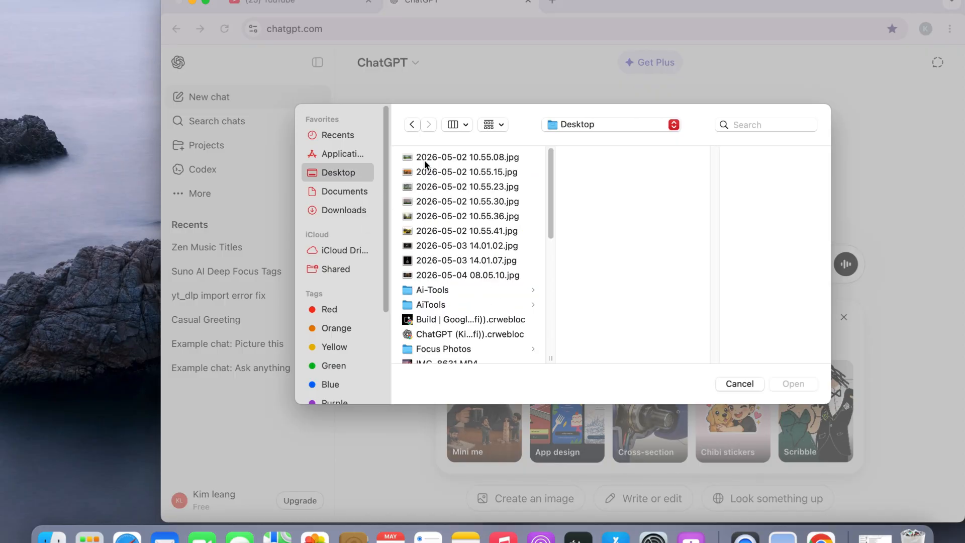
Step: Attach the image "Screen Shot 2026-05-06 at 7.41.18 AM" from the Desktop to the new chat
left_click(443, 278)
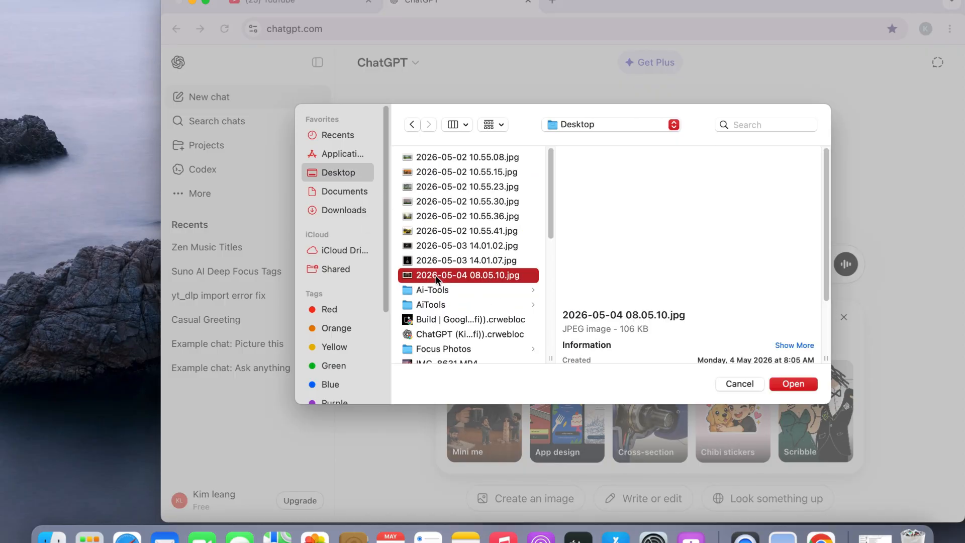
left_click(442, 243)
left_click(456, 257)
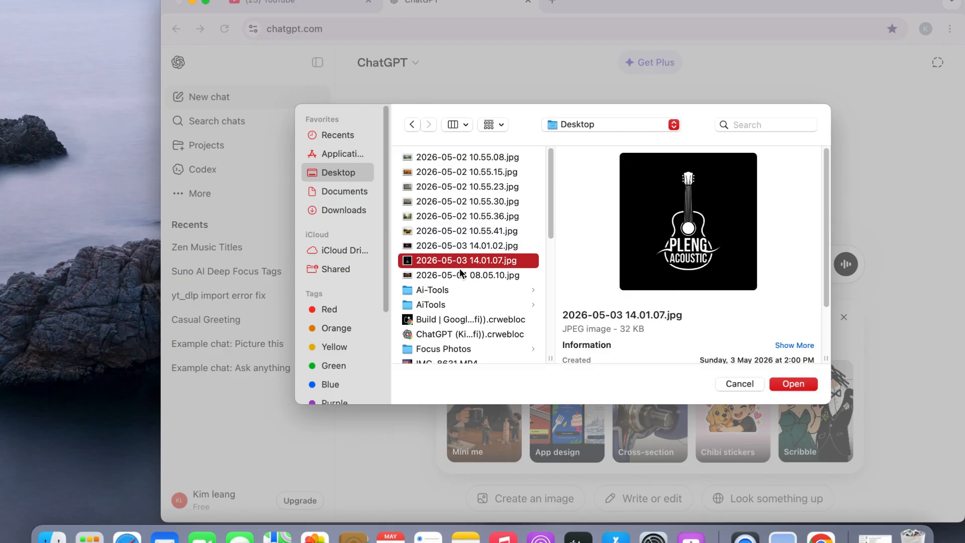
left_click(460, 274)
left_click(425, 231)
scroll(465, 276, "down", 5)
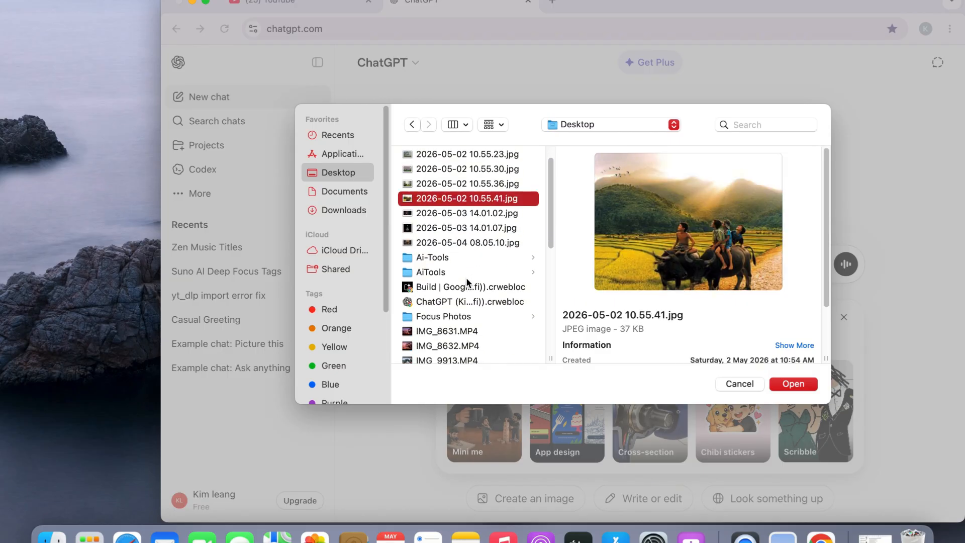
scroll(464, 309, "down", 5)
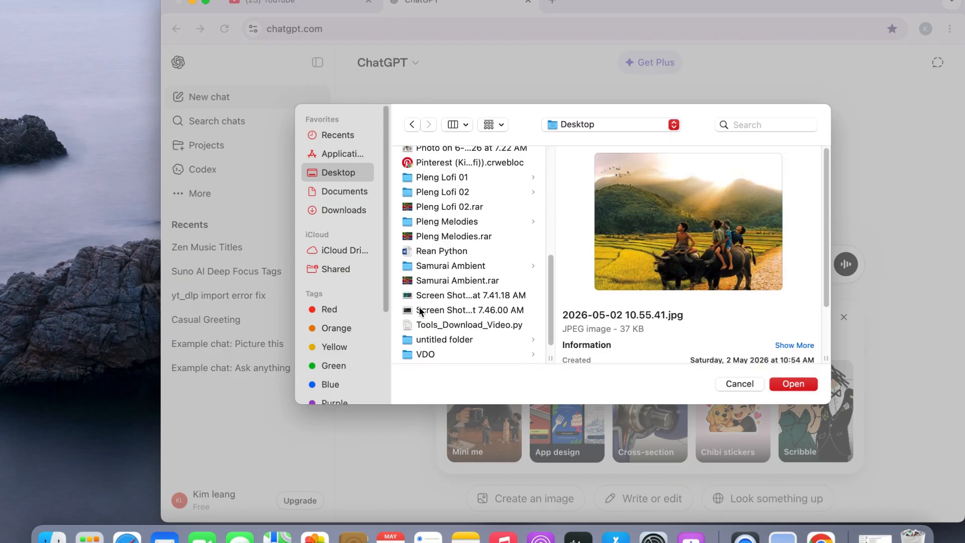
left_click(440, 298)
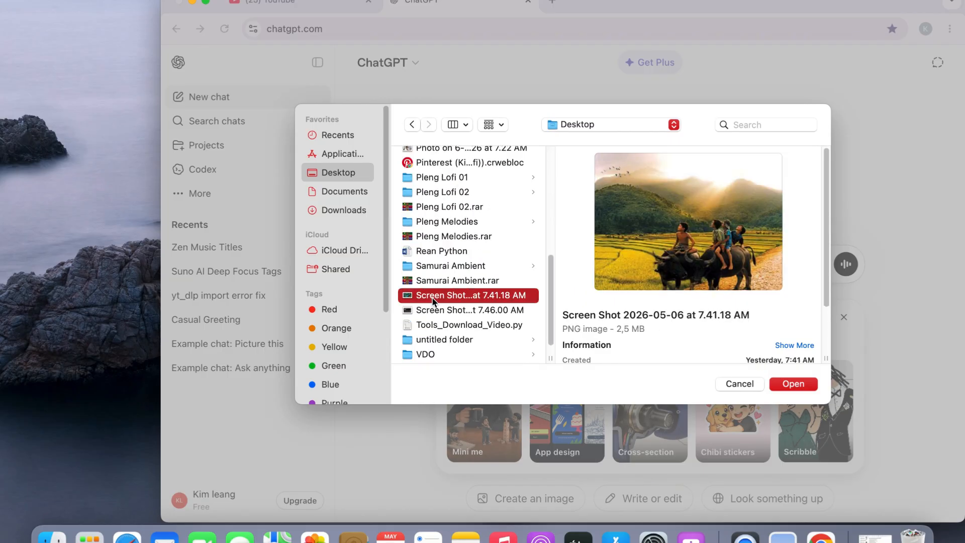
left_click(793, 384)
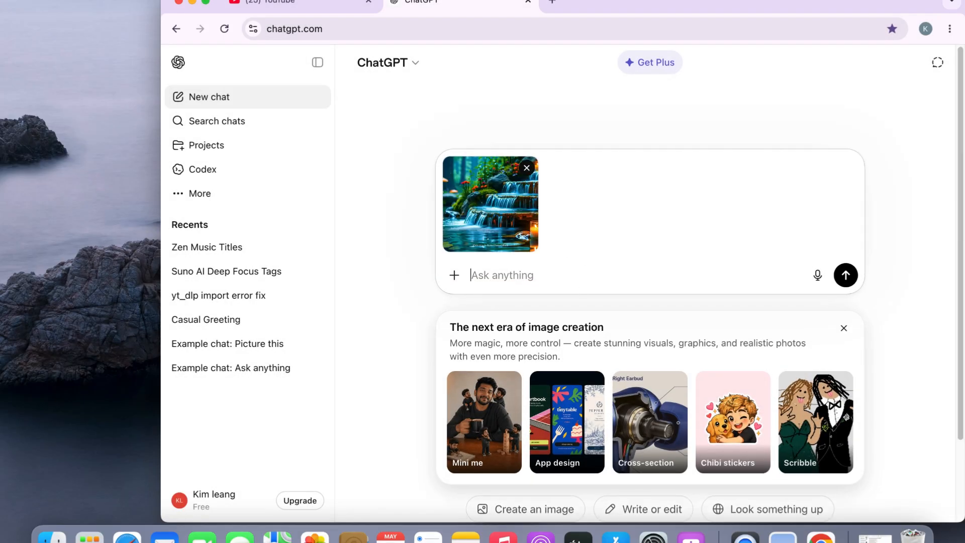
Step: Send the request "Write me 5 prompts similar this image" with the attached waterfall image
type("Write me ")
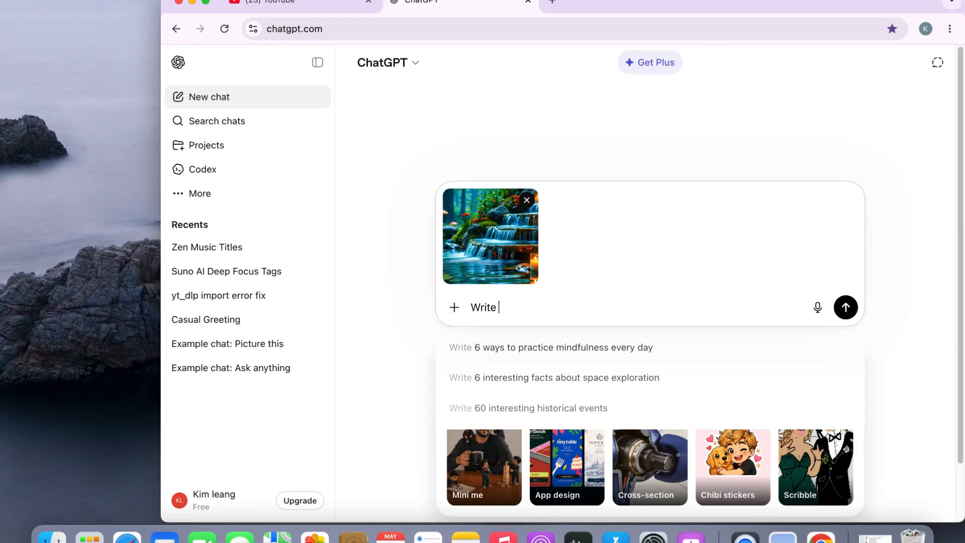
type("5 pr")
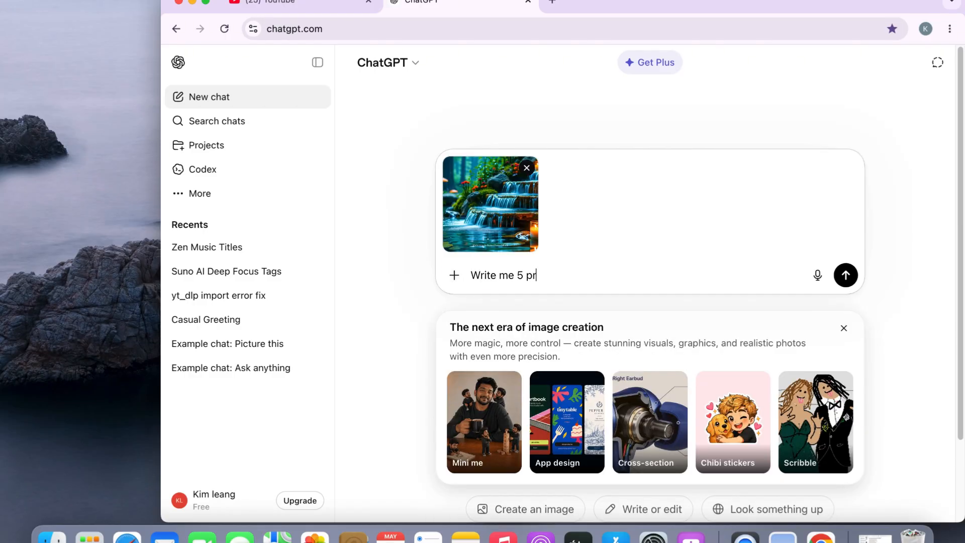
type("ompts")
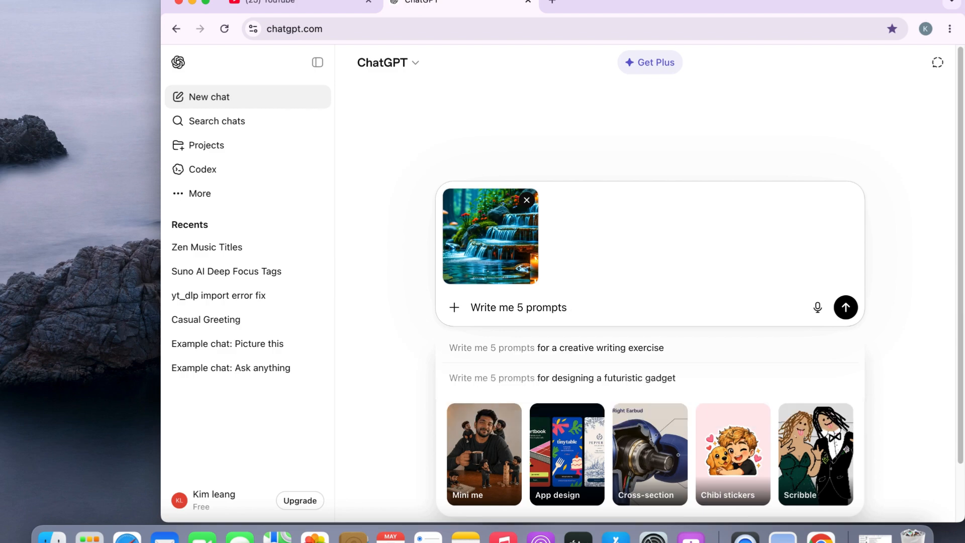
type(" similar this image")
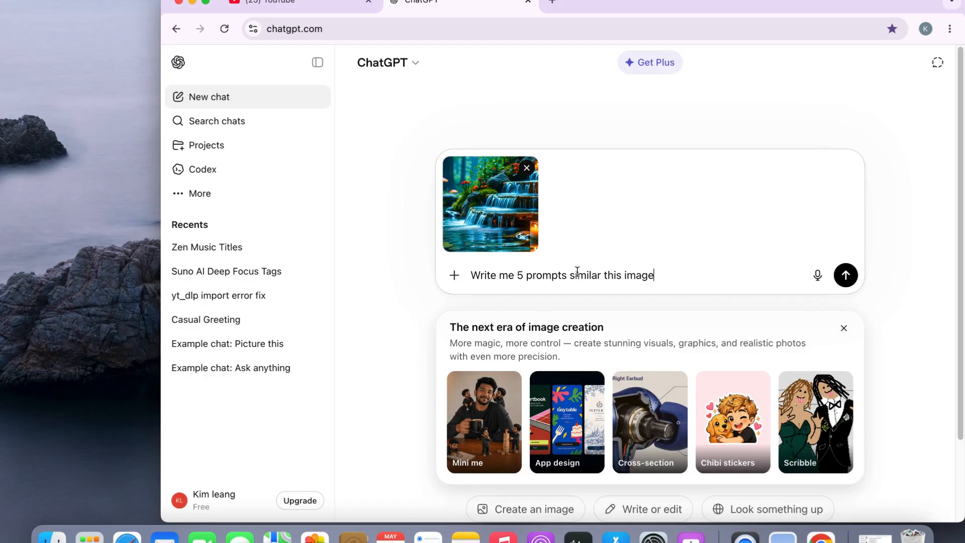
left_click(846, 276)
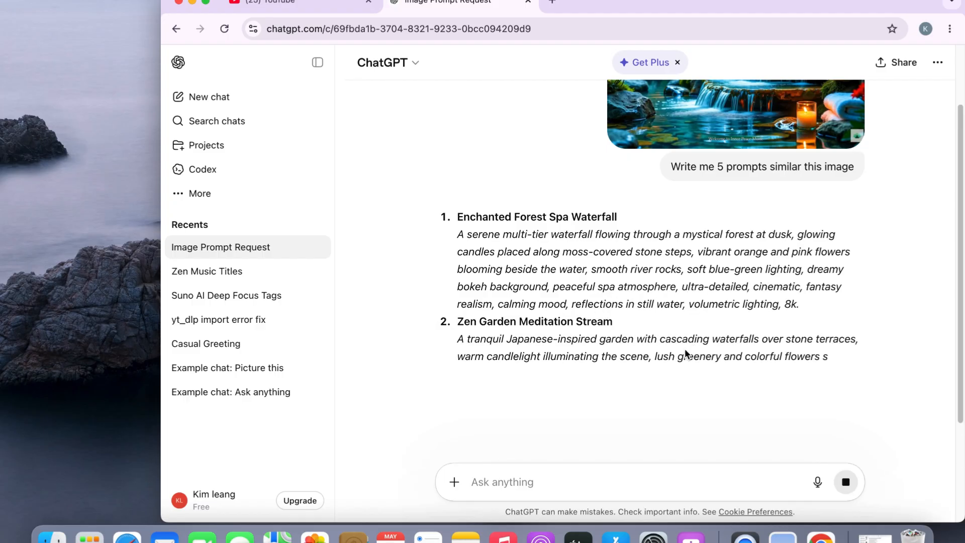
Step: Read through the five image prompts in ChatGPT's reply
scroll(631, 331, "down", 4)
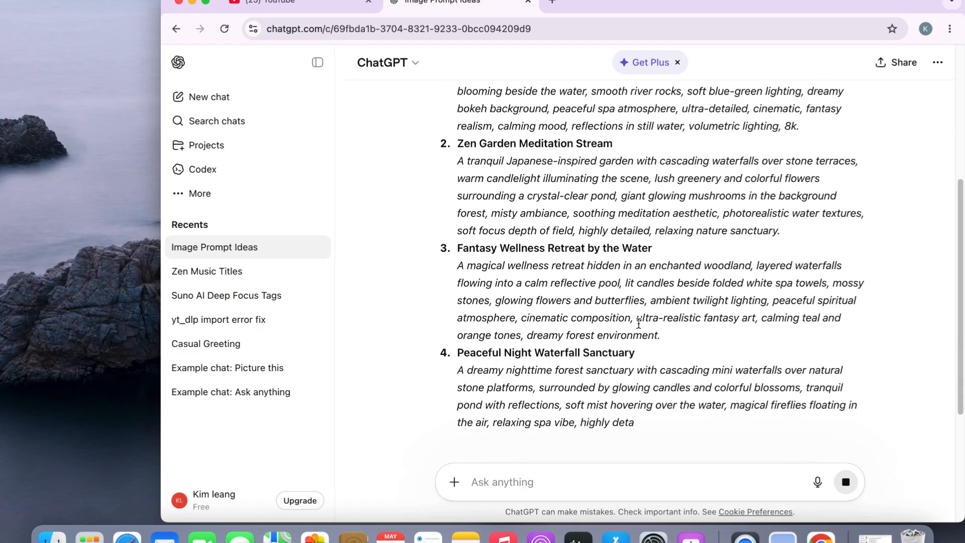
scroll(632, 357, "down", 5)
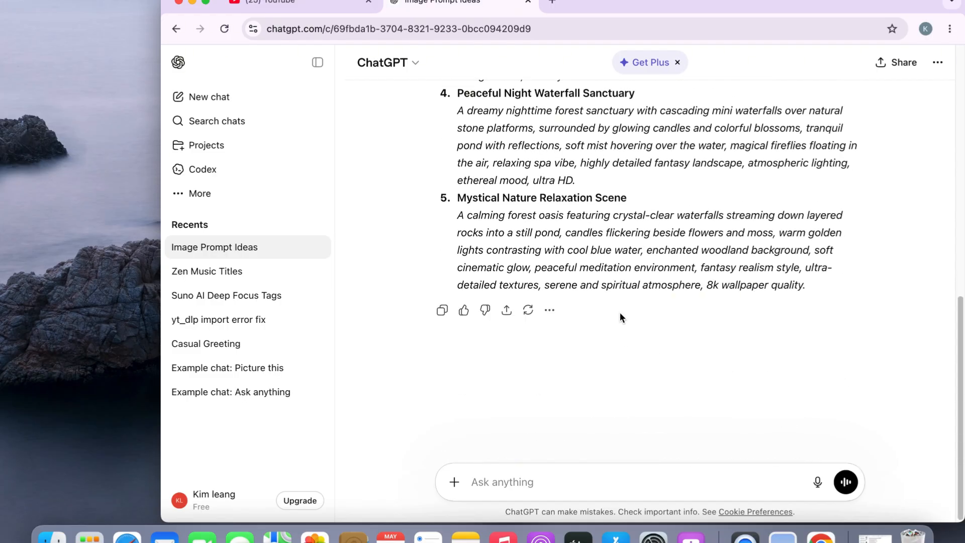
scroll(573, 268, "up", 2)
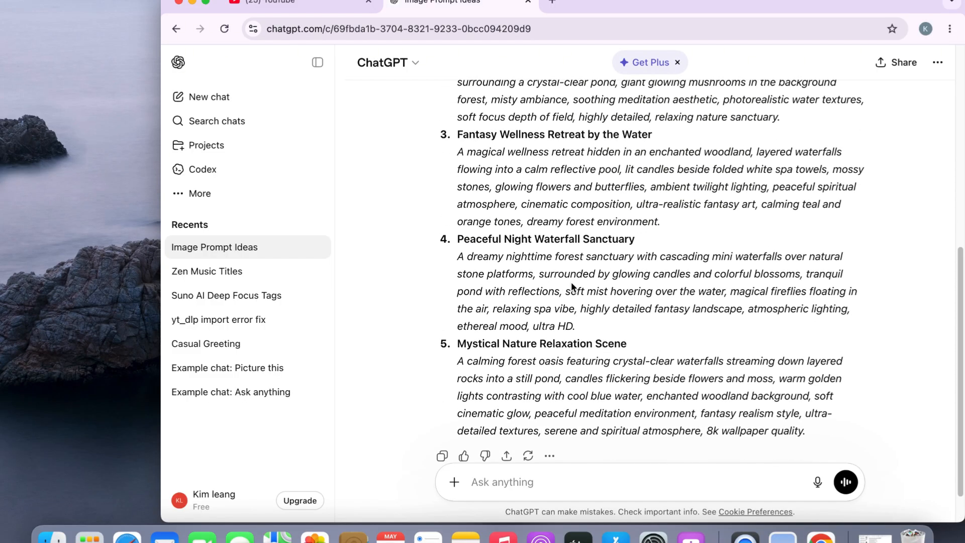
scroll(553, 268, "up", 8)
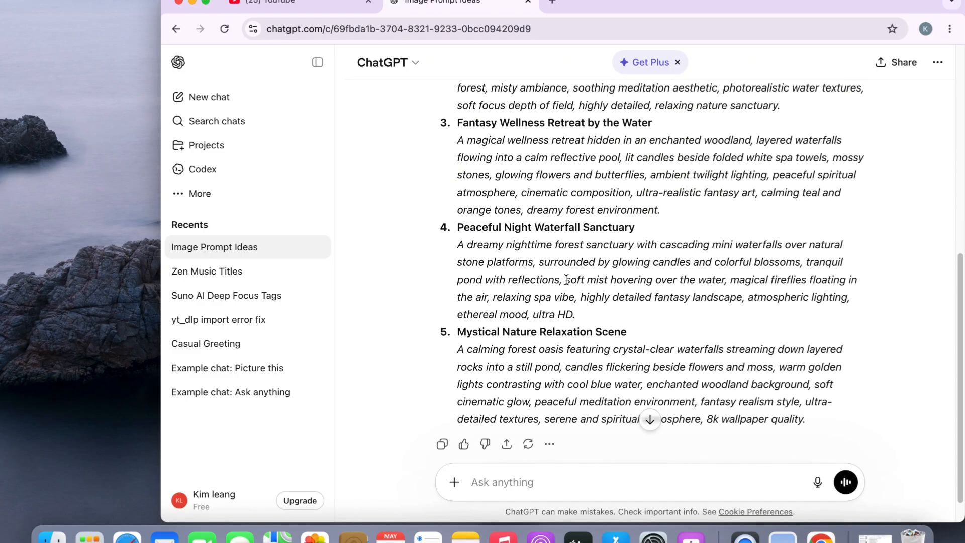
scroll(543, 282, "down", 8)
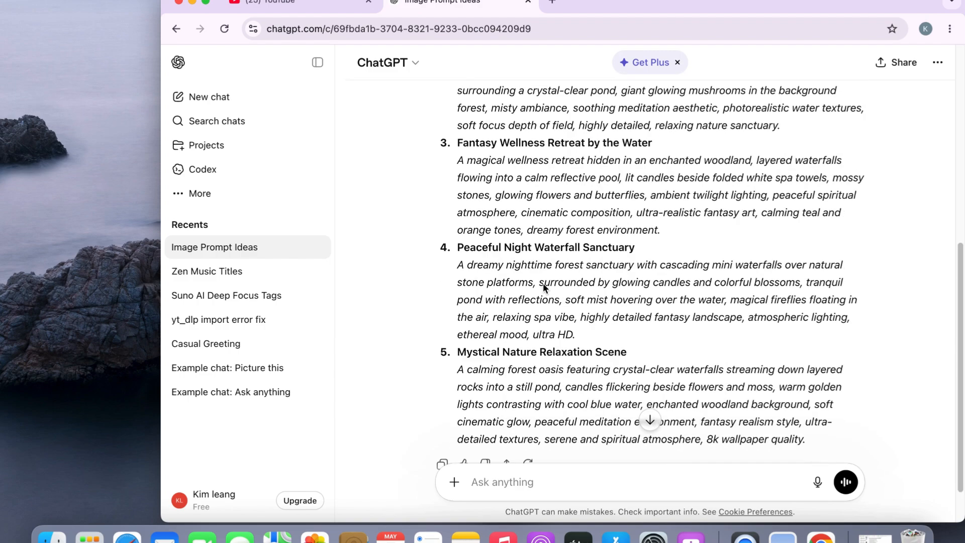
scroll(543, 283, "up", 5)
scroll(545, 283, "down", 5)
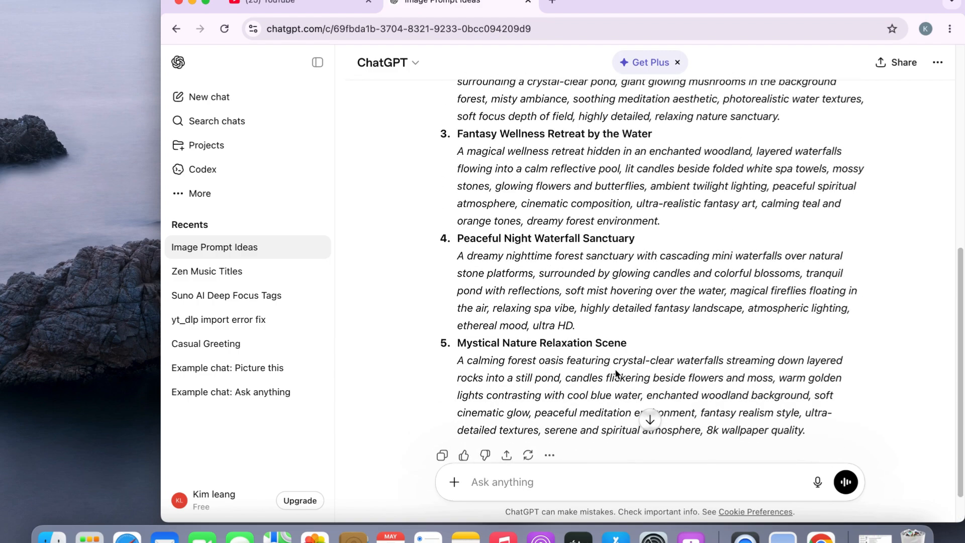
scroll(628, 361, "up", 3)
scroll(636, 367, "down", 4)
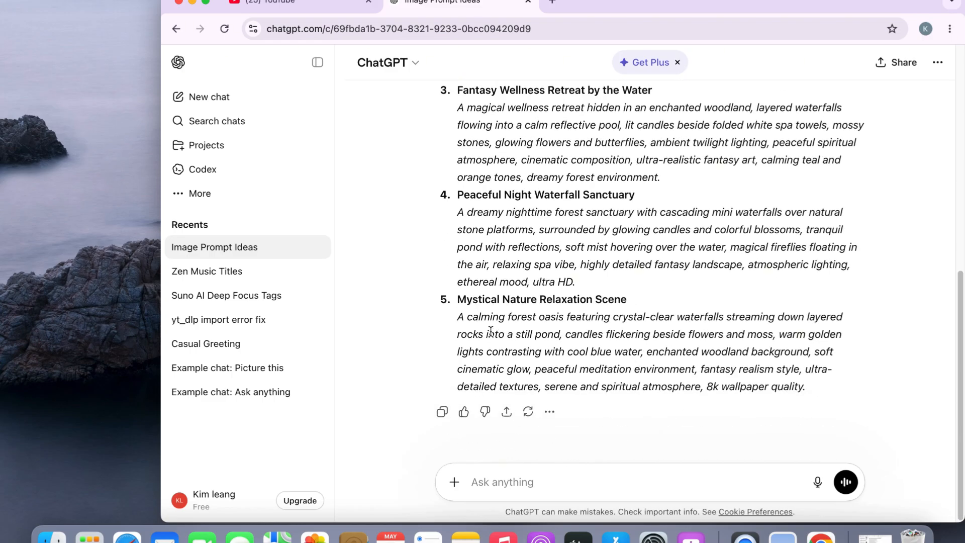
Step: Copy the full text of the fifth prompt, "Mystical Nature Relaxation Scene", and keep the ChatGPT window open
left_click_drag(460, 316, 825, 385)
key("super+c")
right_click(711, 347)
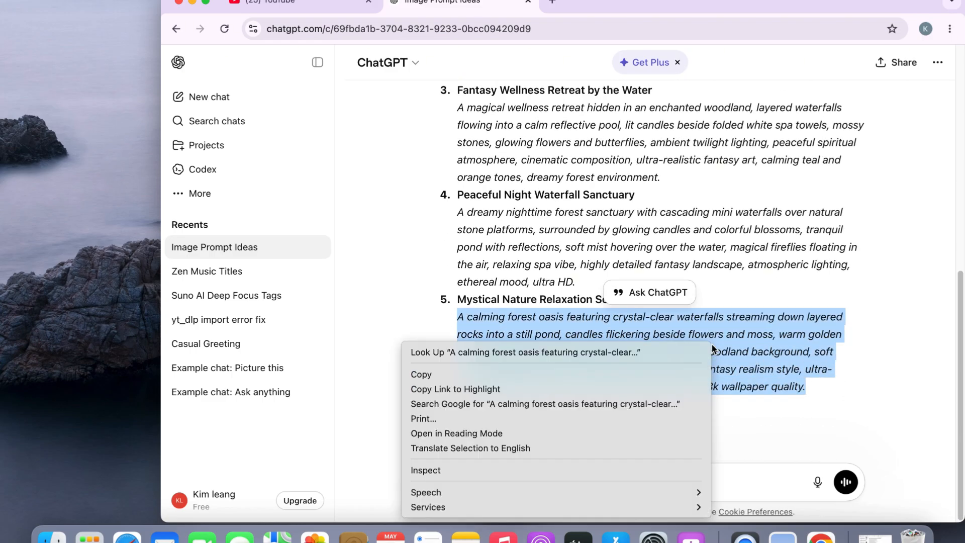
left_click(447, 374)
left_click(192, 2)
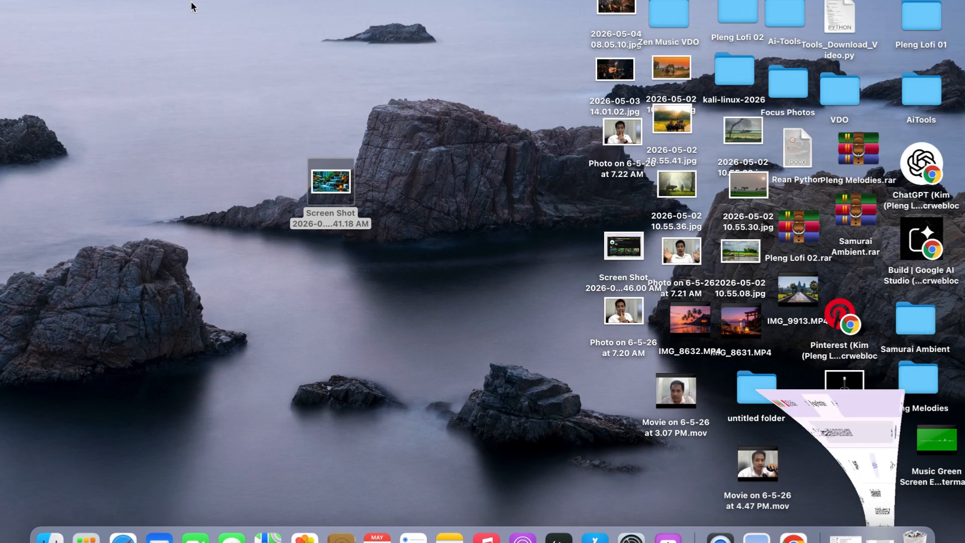
left_click(790, 536)
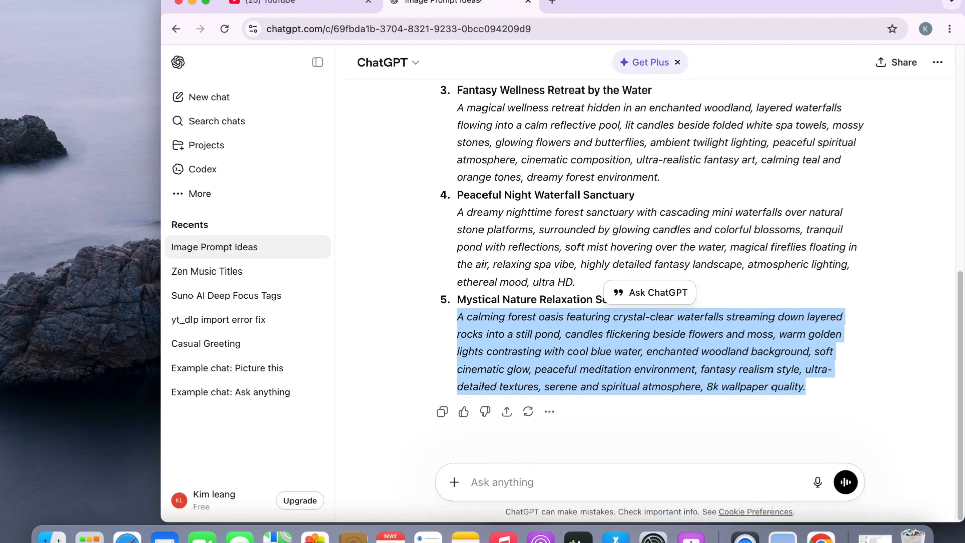
Step: Open Gemini in a new browser tab and make the browser window full screen
key("super+t")
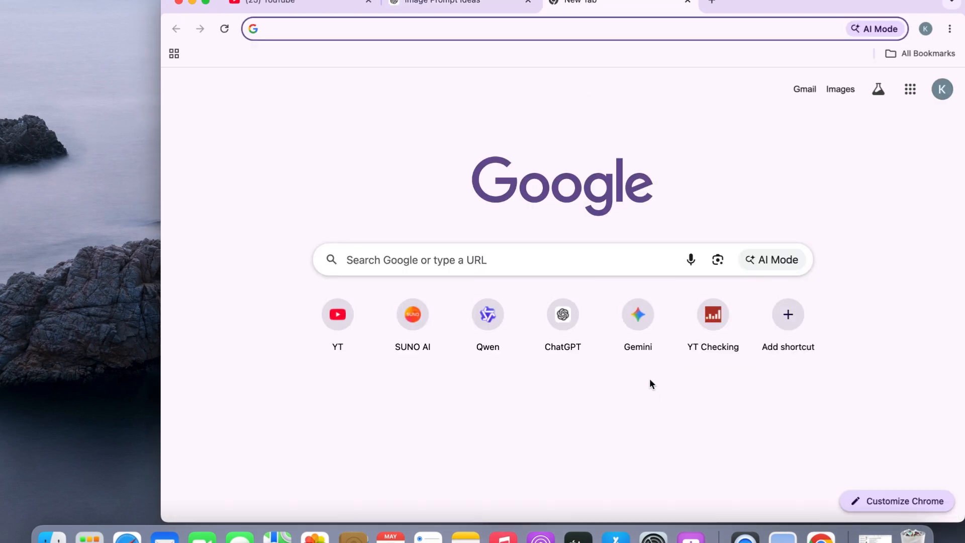
left_click(639, 321)
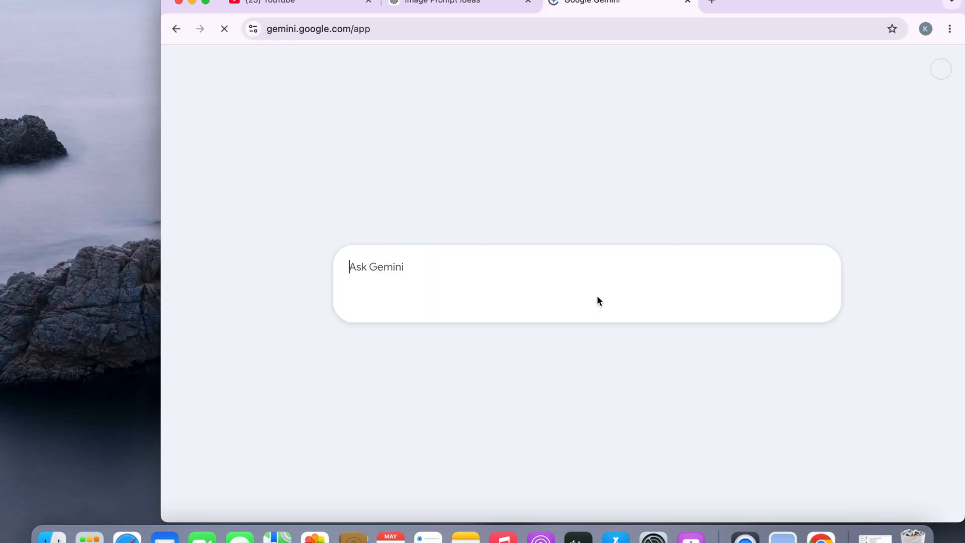
left_click(205, 3)
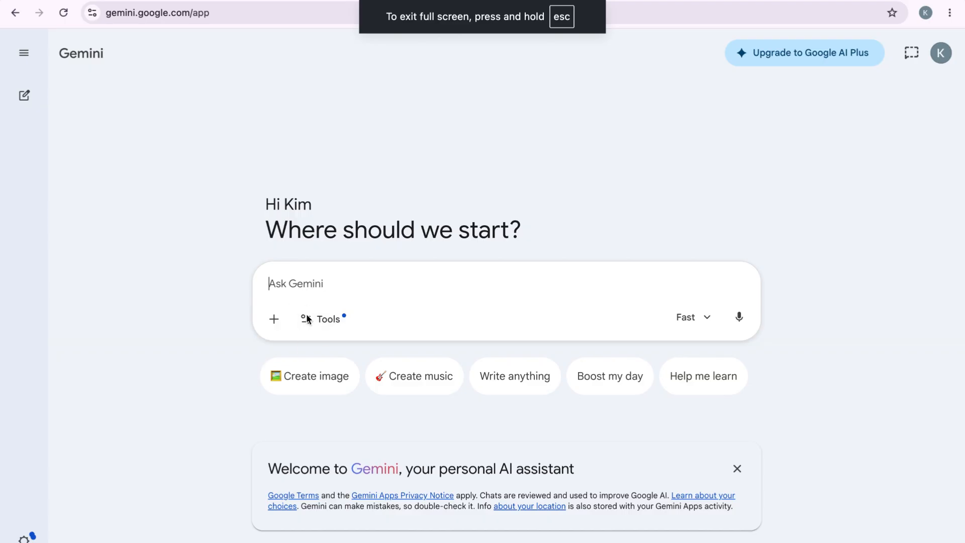
Step: Generate an image in Gemini's image creation mode from the copied "A calming forest oasis" prompt
left_click(304, 383)
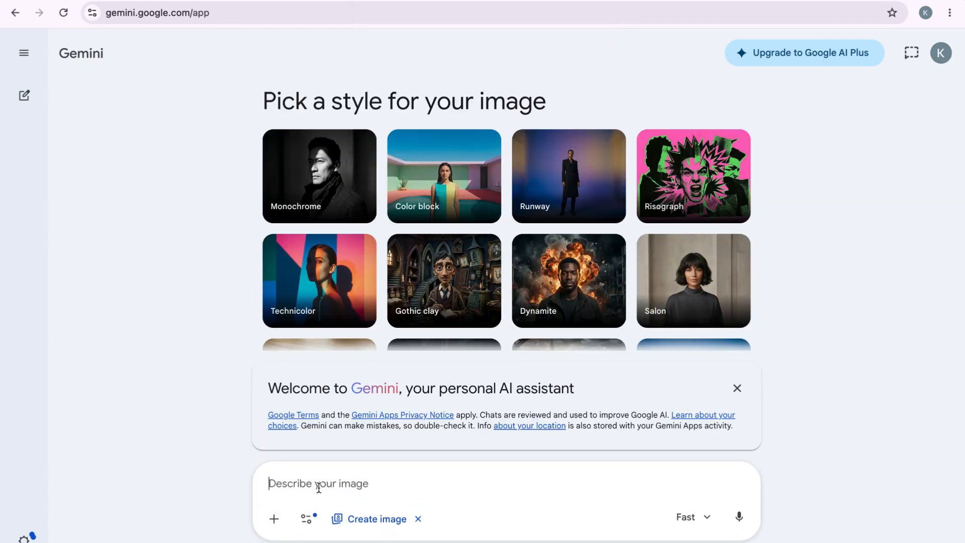
right_click(318, 486)
left_click(336, 456)
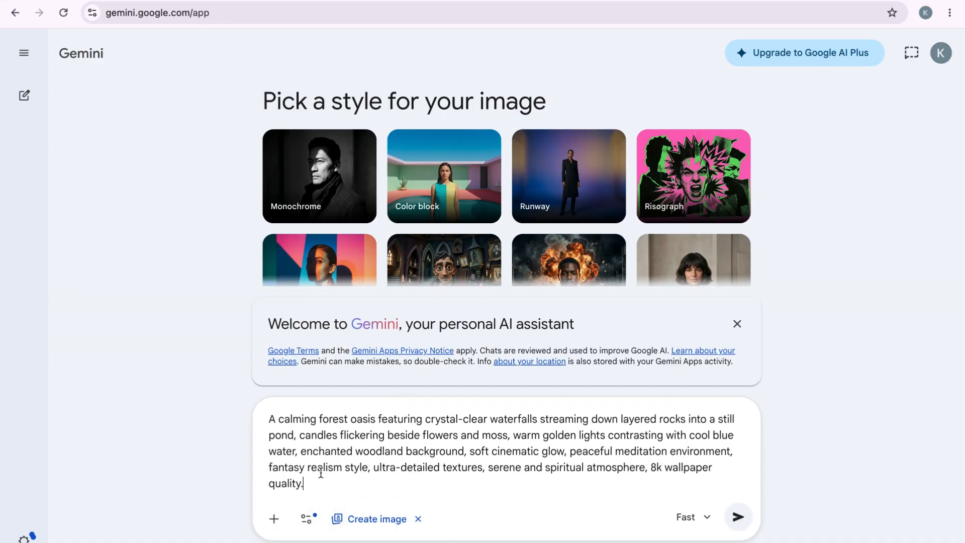
left_click(737, 516)
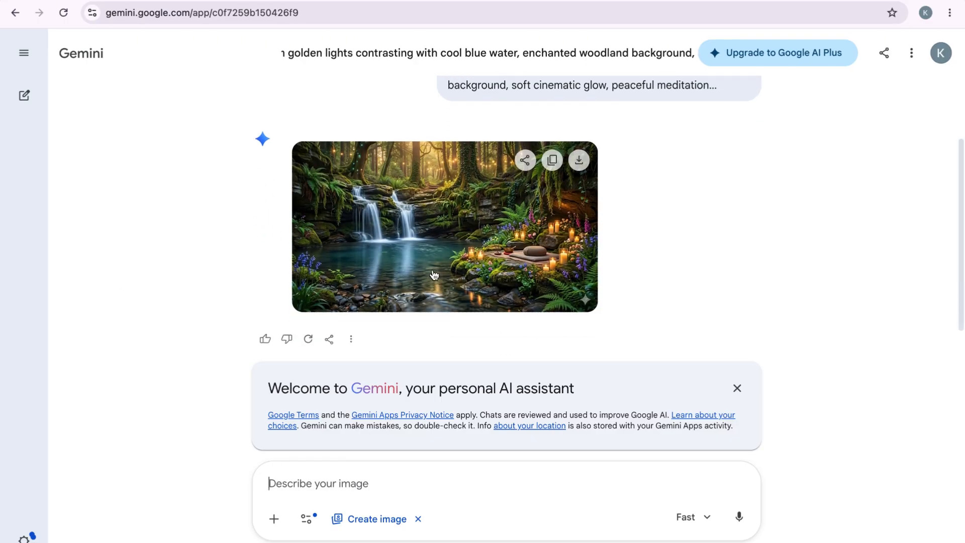
Step: Download the generated waterfall image and paste a copy of it from the Downloads folder onto the desktop
left_click(579, 160)
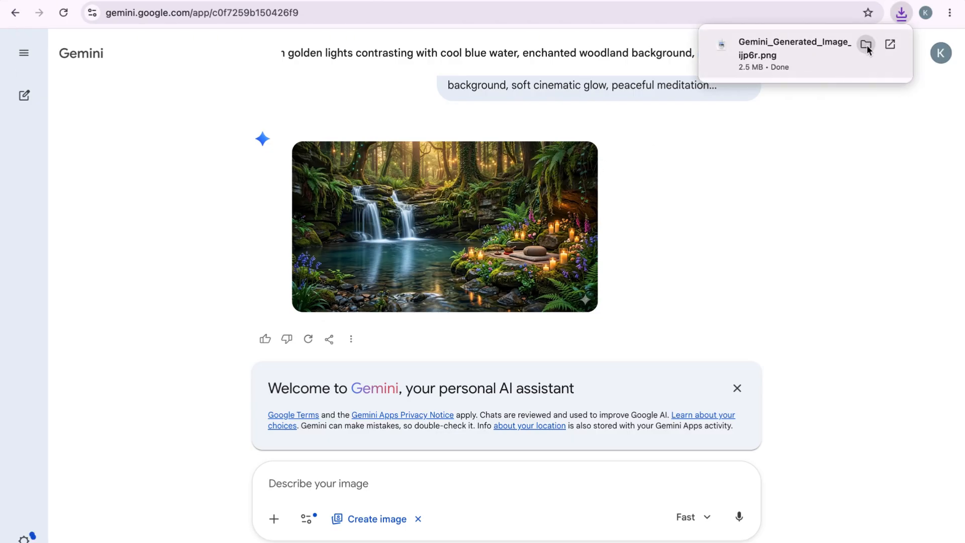
left_click(866, 46)
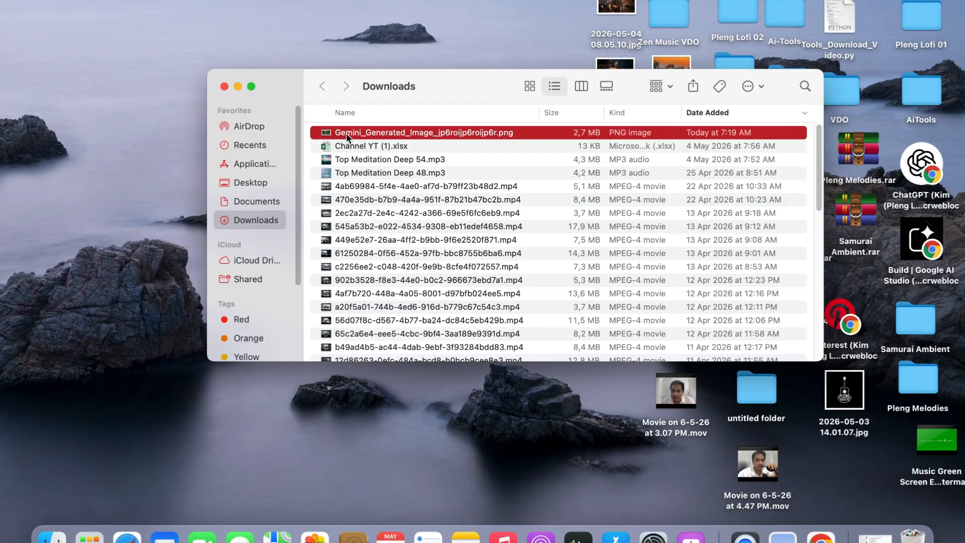
right_click(347, 136)
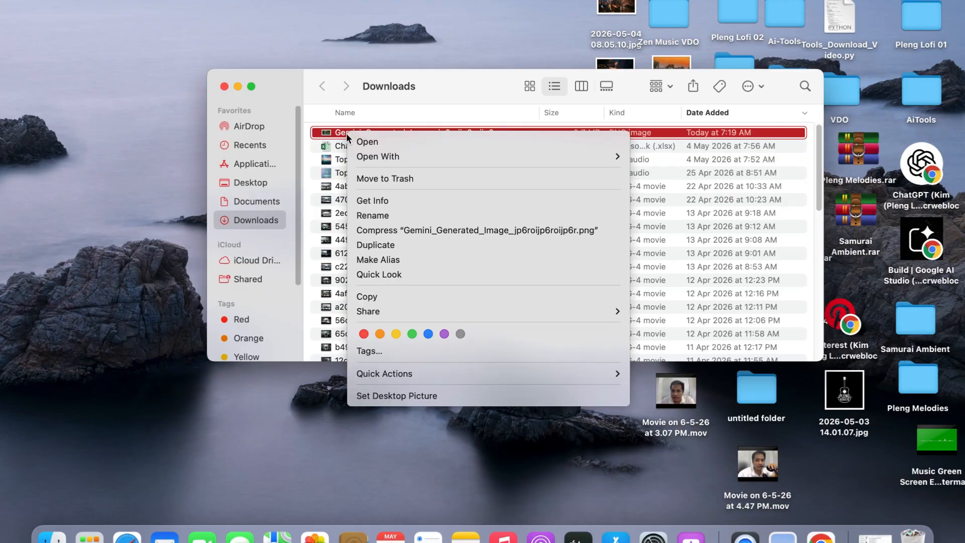
left_click(371, 299)
right_click(79, 31)
left_click(99, 55)
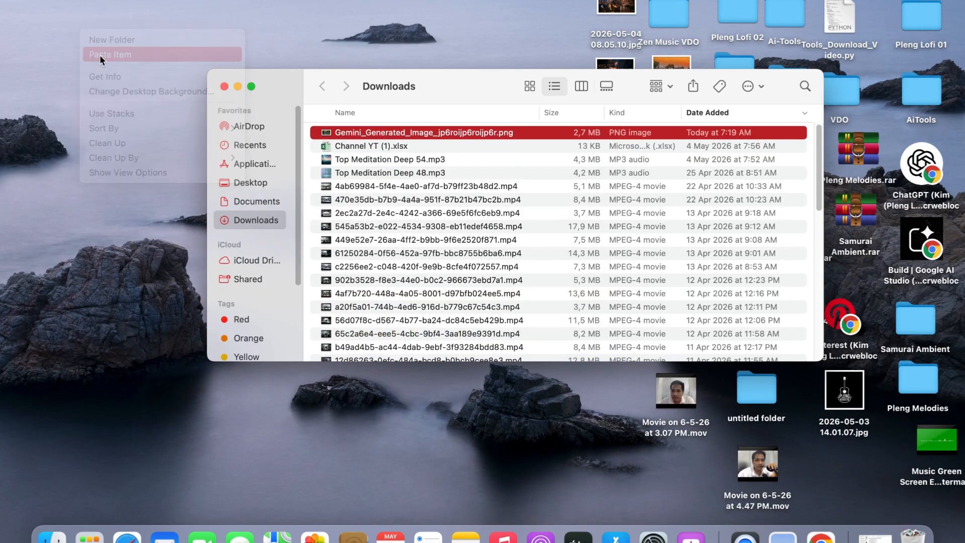
left_click(237, 87)
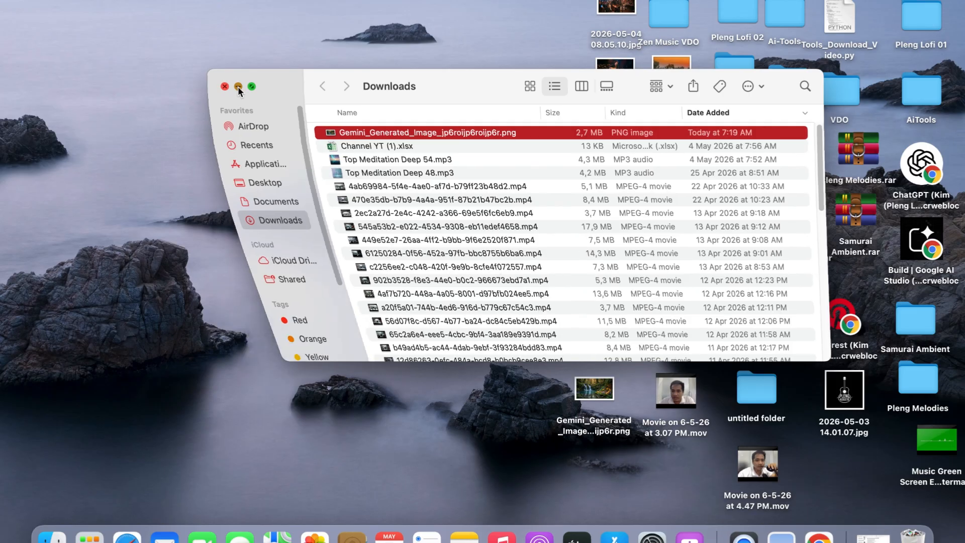
Step: Move the generated image file to an empty area of the desktop, open it for viewing and close it again
left_click_drag(595, 399, 134, 116)
left_click_drag(328, 184, 560, 12)
left_click(114, 104)
double_click(115, 104)
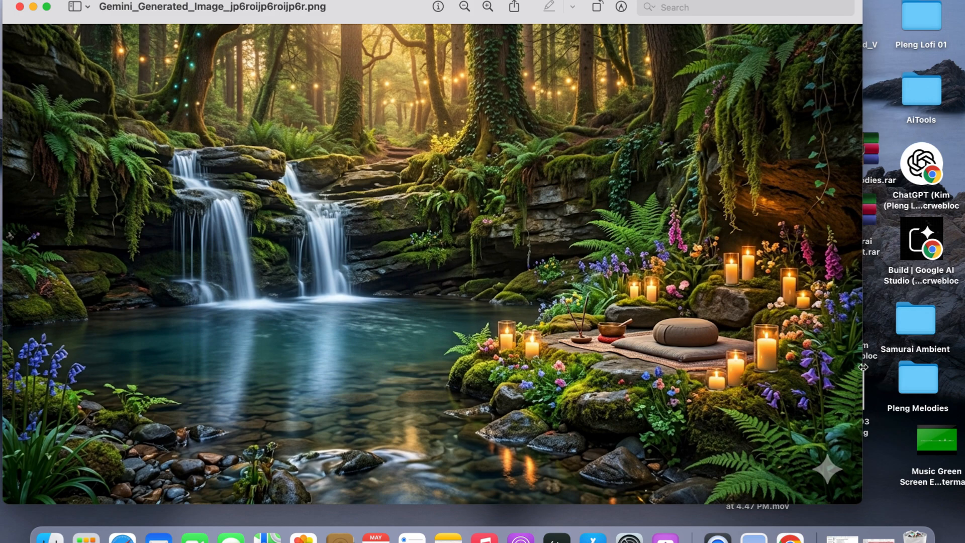
left_click(20, 7)
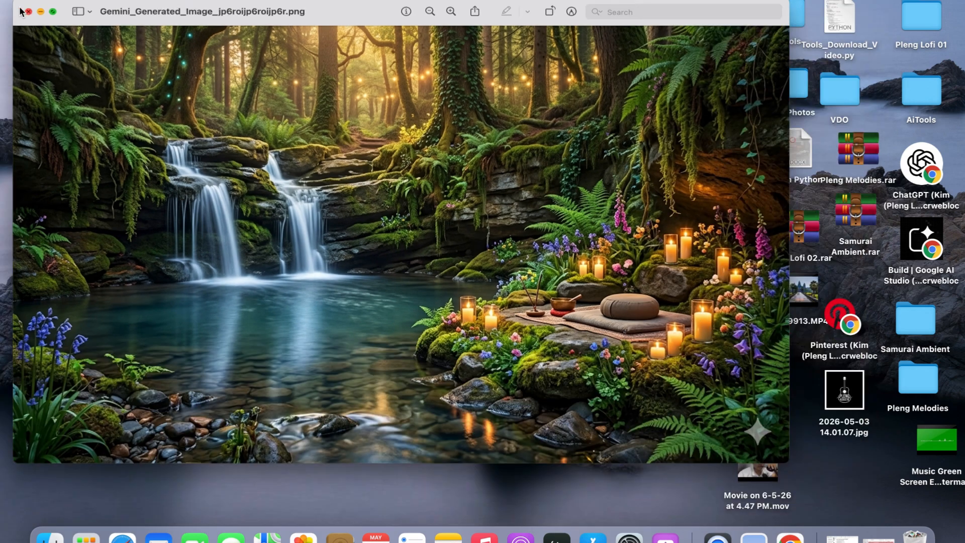
Step: Review the note "How to create relax music for Youtube?" and view the generated waterfall image once more
left_click(447, 538)
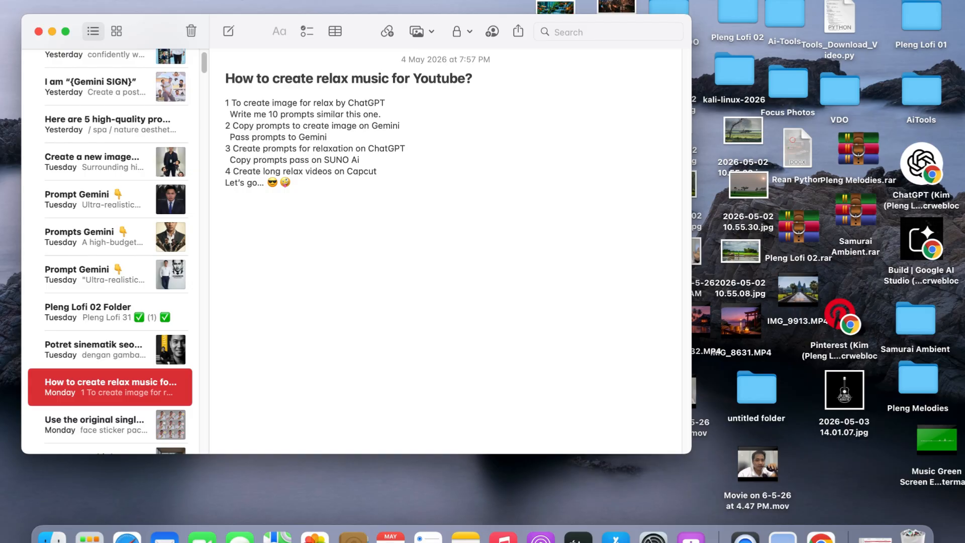
left_click(52, 31)
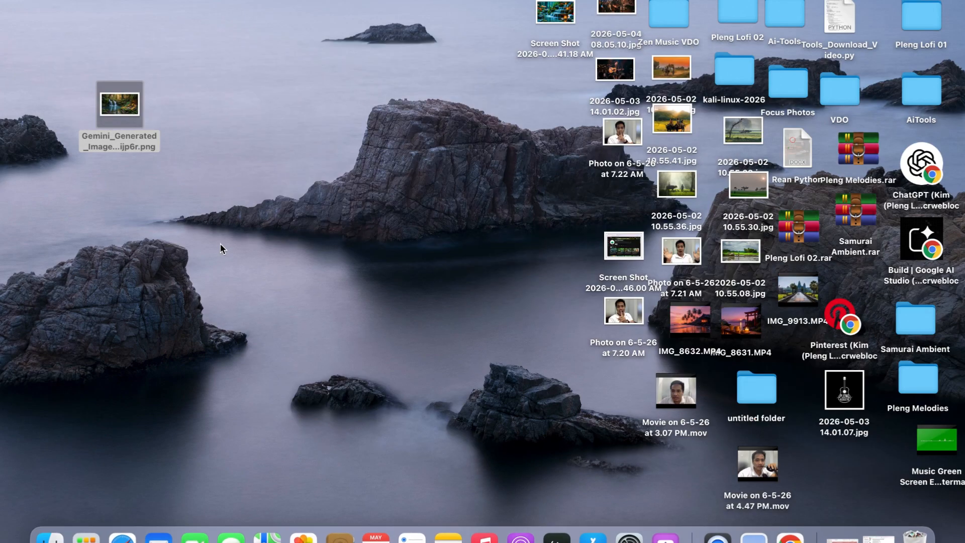
left_click(129, 113)
double_click(130, 113)
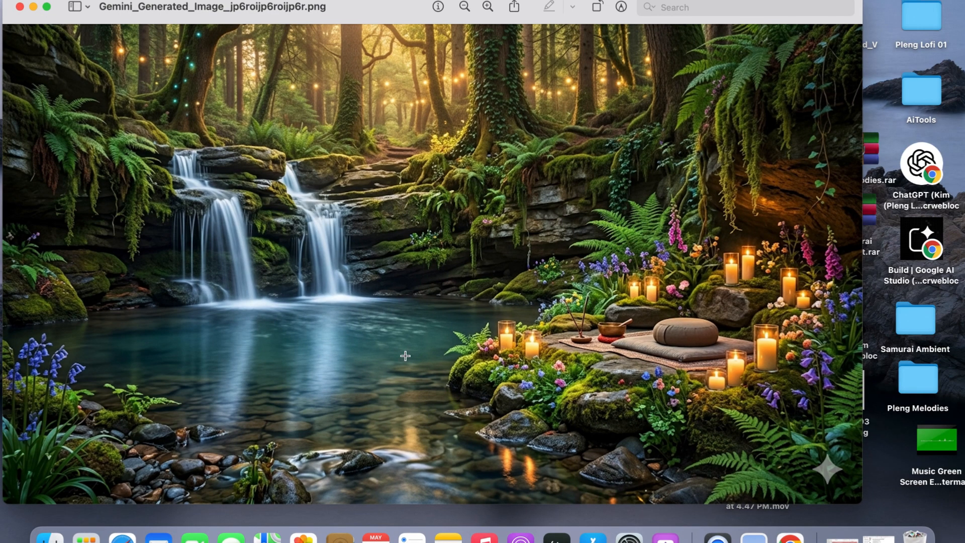
left_click(20, 7)
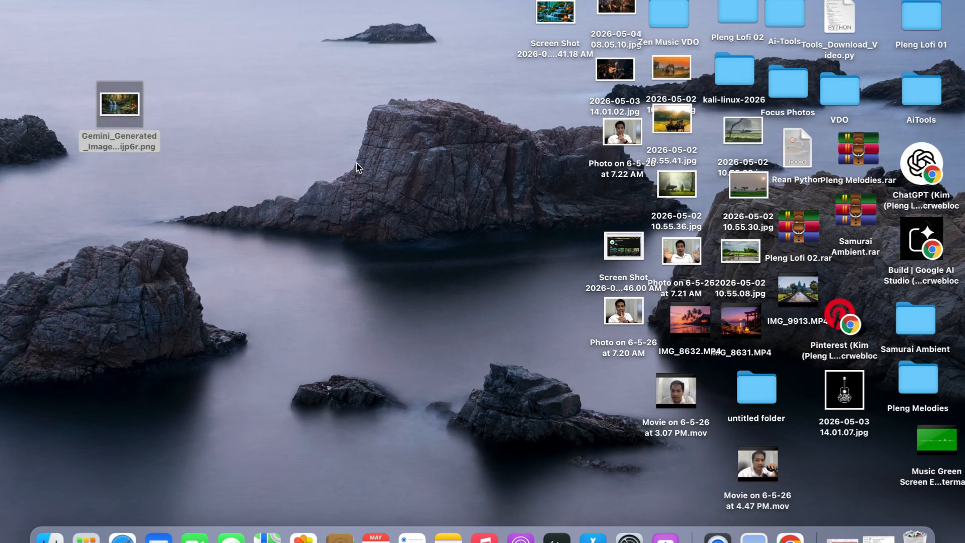
Step: Switch to Chrome, open Qwen in a new tab and delete the failed last request from the "Raining Views Meditation" chat
left_click(789, 536)
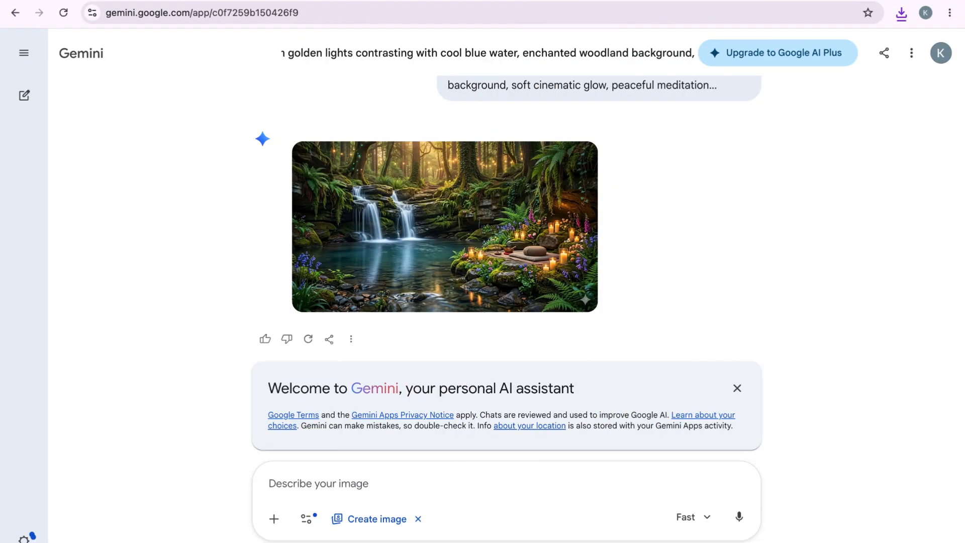
key("super+t")
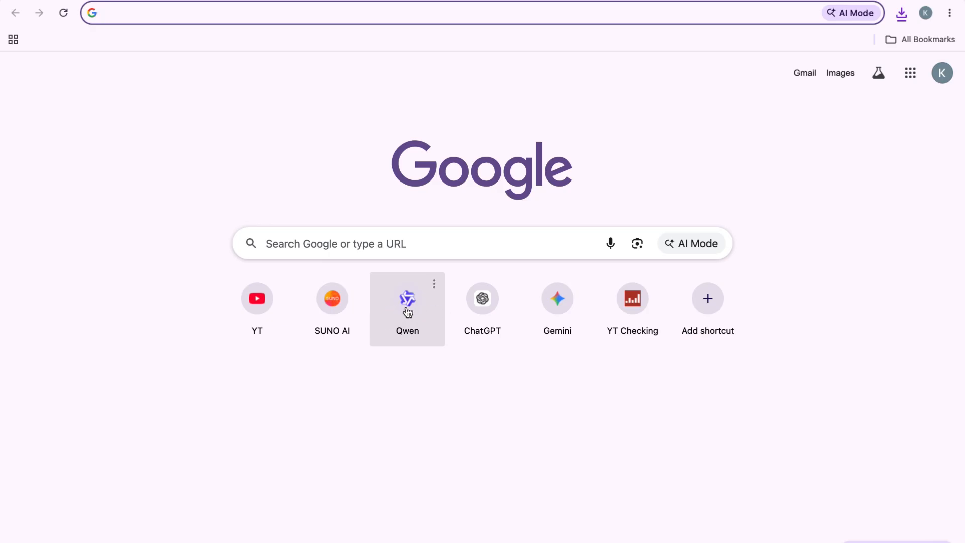
left_click(411, 311)
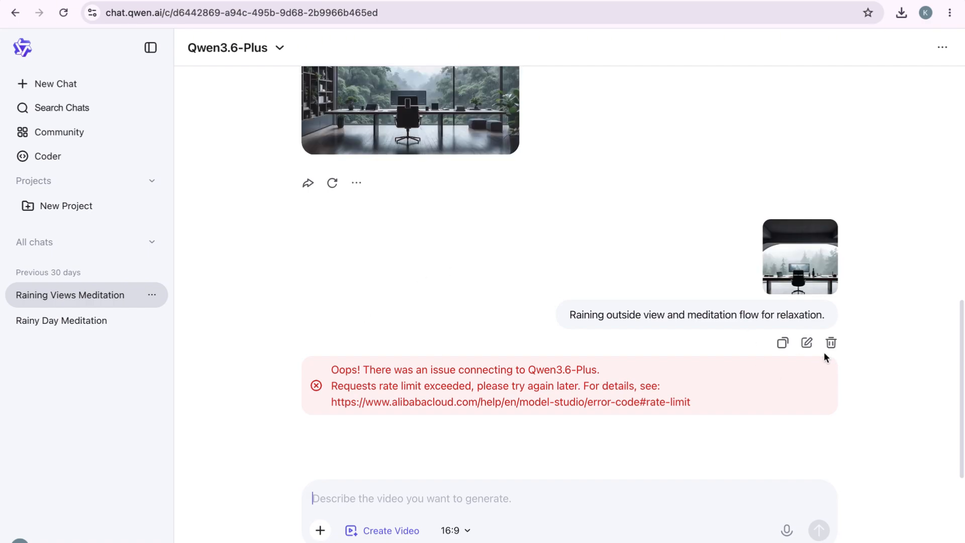
left_click(831, 343)
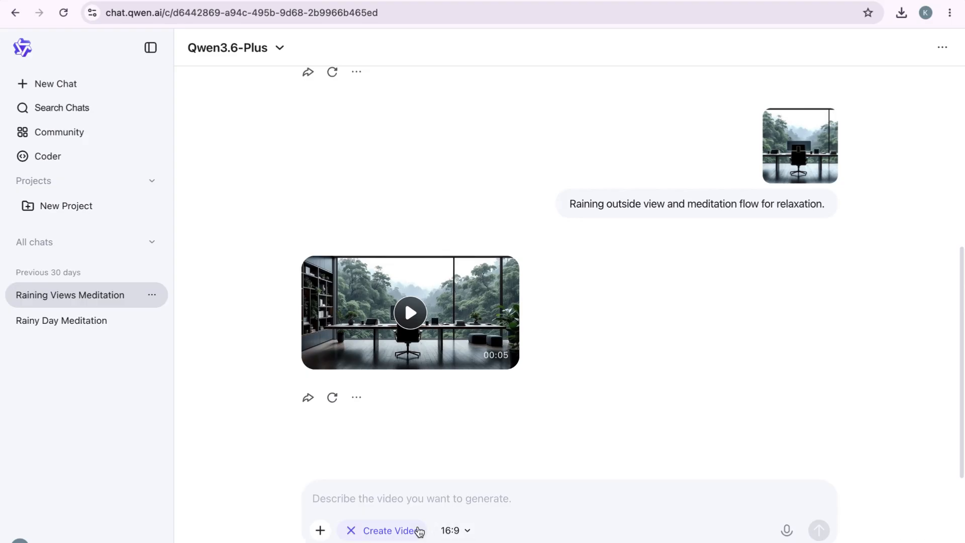
left_click(469, 535)
left_click(469, 535)
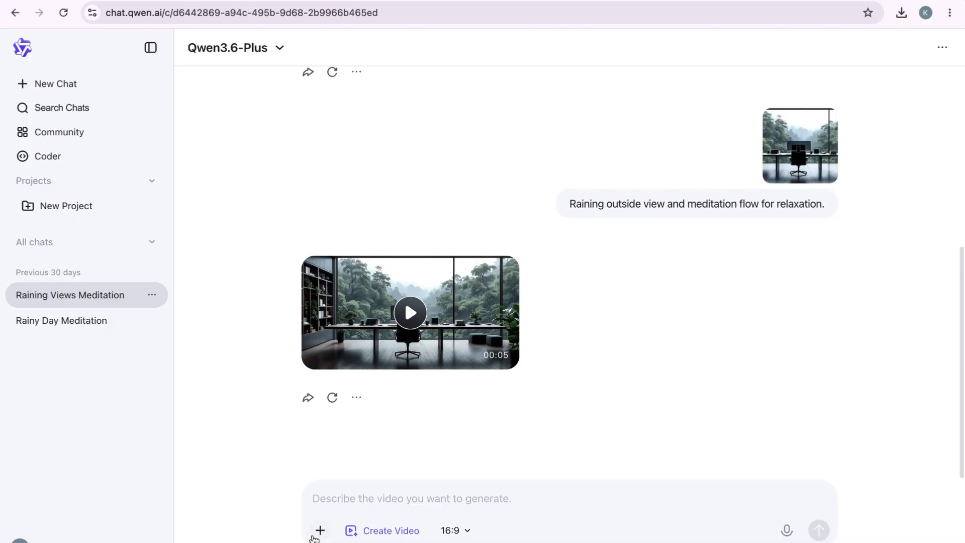
mouse_move(461, 335)
left_click(320, 530)
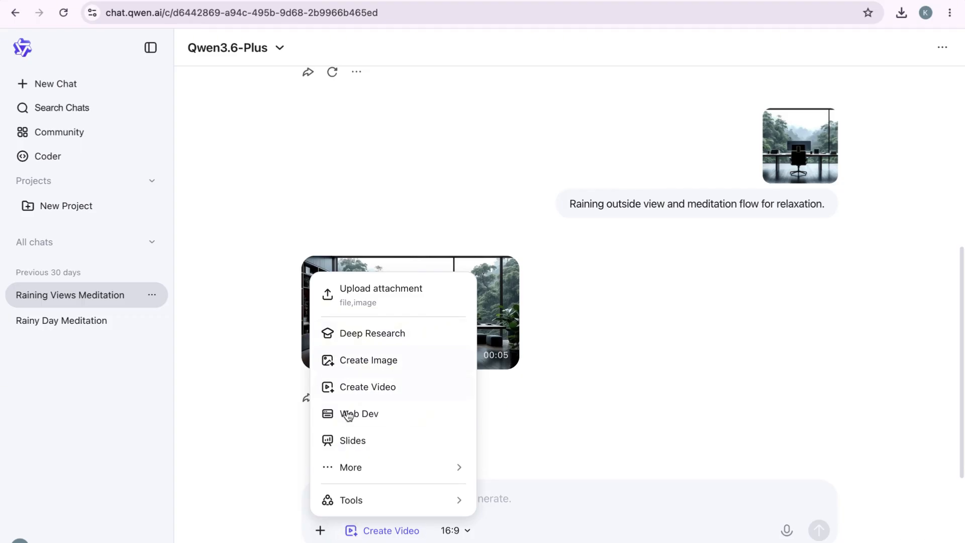
left_click(555, 487)
Step: Attach the Gemini-generated waterfall PNG from the Desktop folder to the Create Video request
left_click(314, 530)
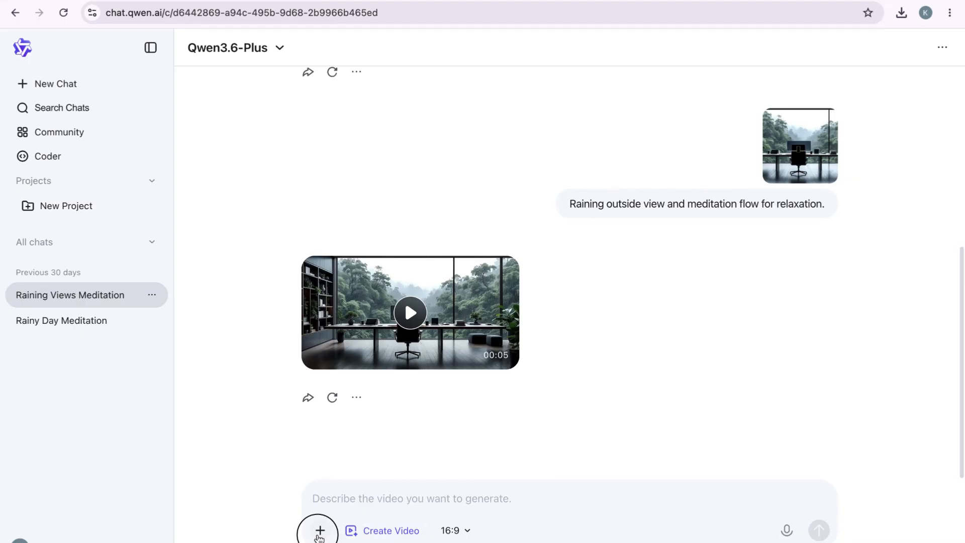
left_click(386, 306)
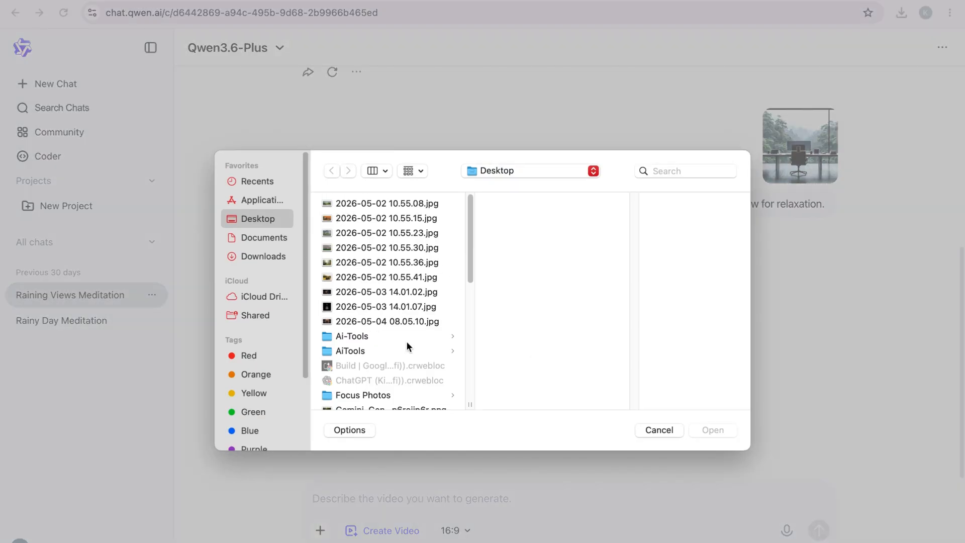
left_click(358, 322)
left_click(346, 205)
scroll(374, 281, "down", 5)
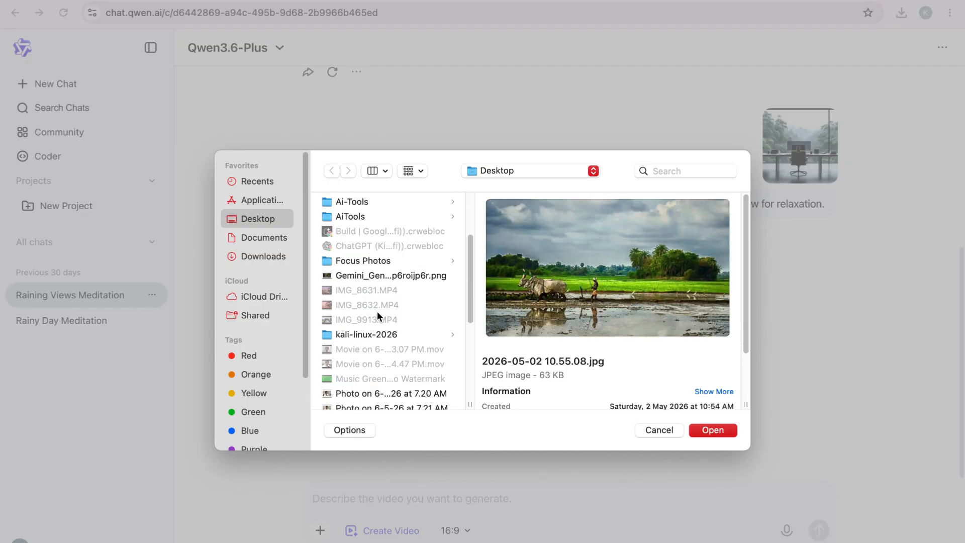
left_click(368, 276)
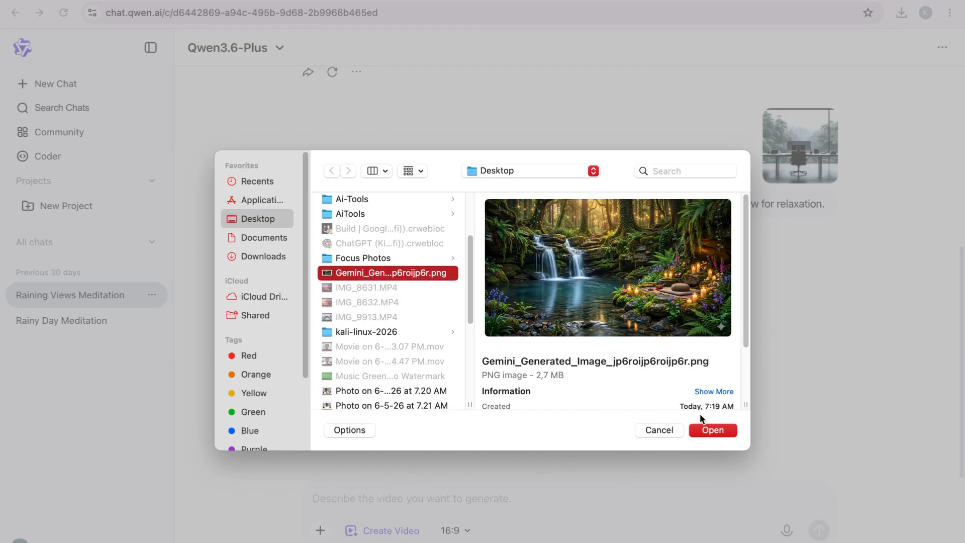
left_click(713, 430)
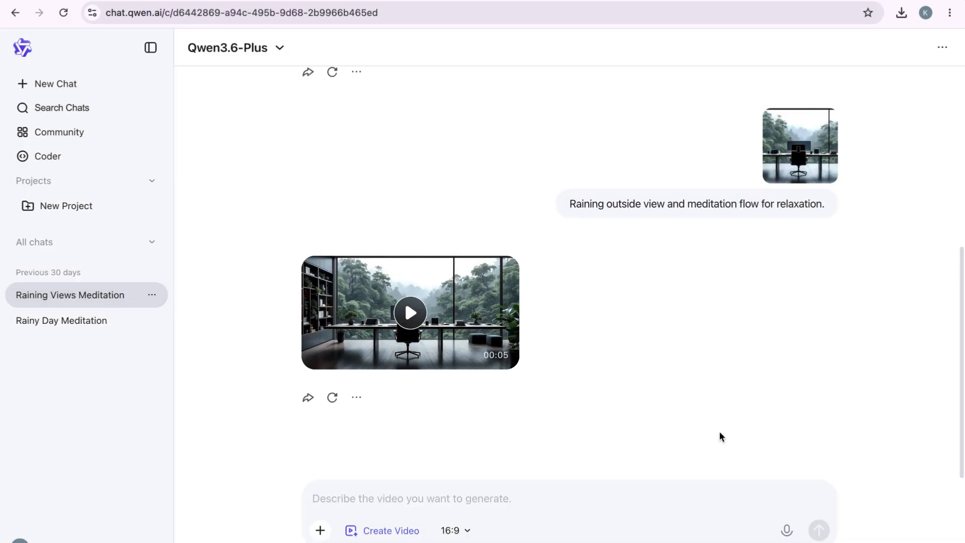
Step: Send the video request "Water fall and meditation flow relaxation." with the attached image in 16:9 Create Video mode
left_click(340, 490)
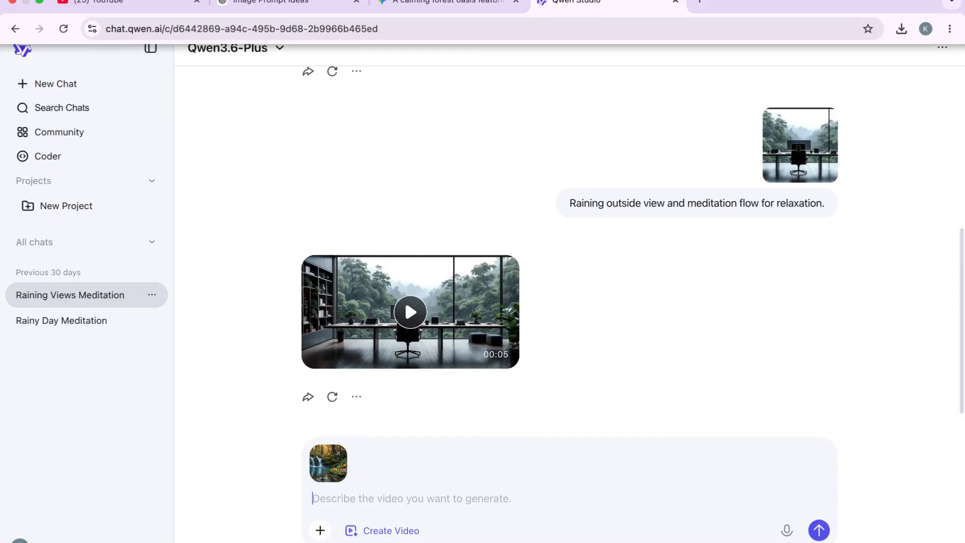
type("Wa")
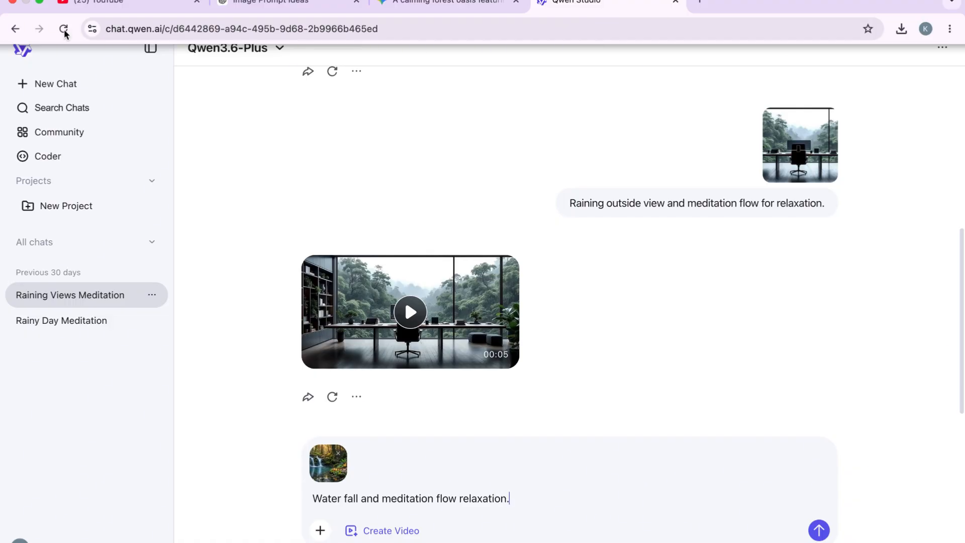
left_click(819, 530)
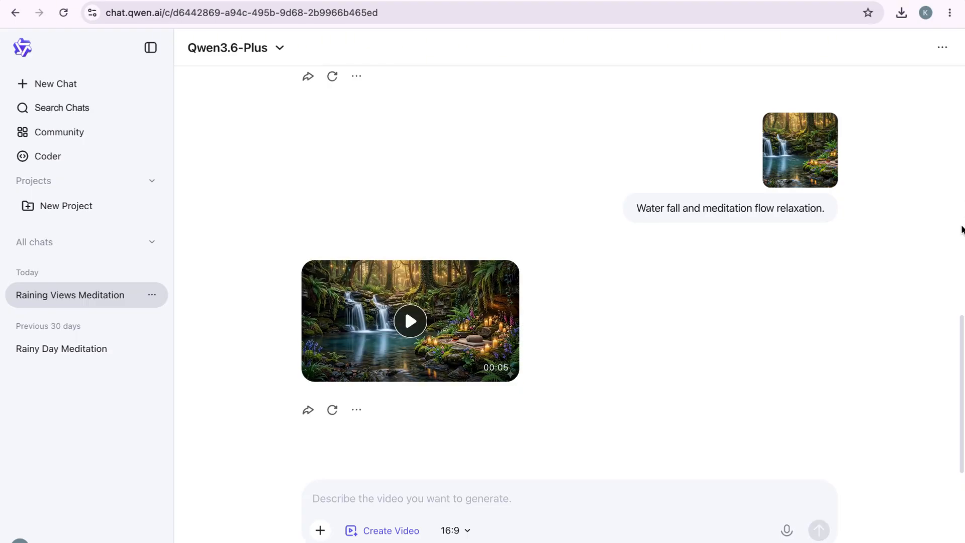
Step: Download the generated waterfall video and show the file in the Downloads folder
mouse_move(426, 377)
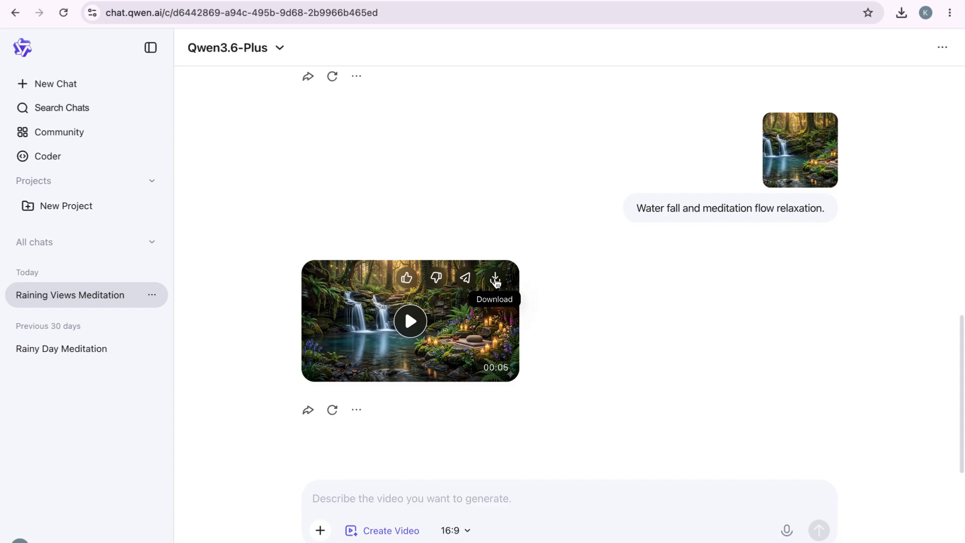
left_click(494, 277)
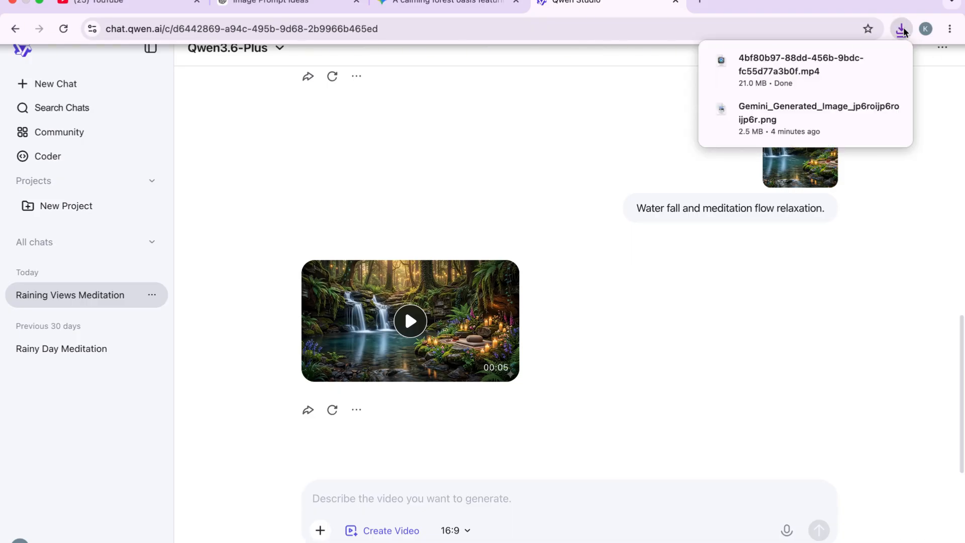
left_click(865, 61)
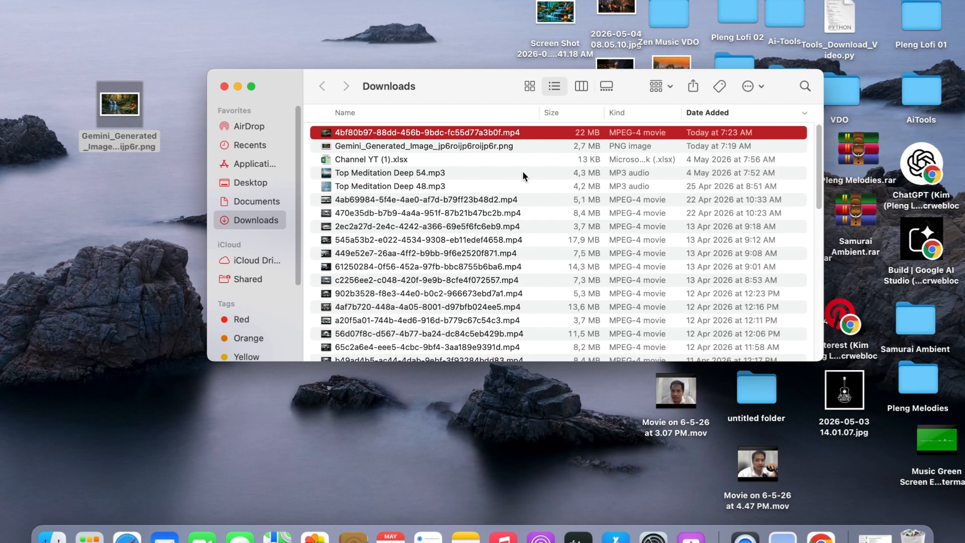
Step: Copy the downloaded waterfall MP4 from the Downloads folder to the desktop and close the folder window
right_click(433, 137)
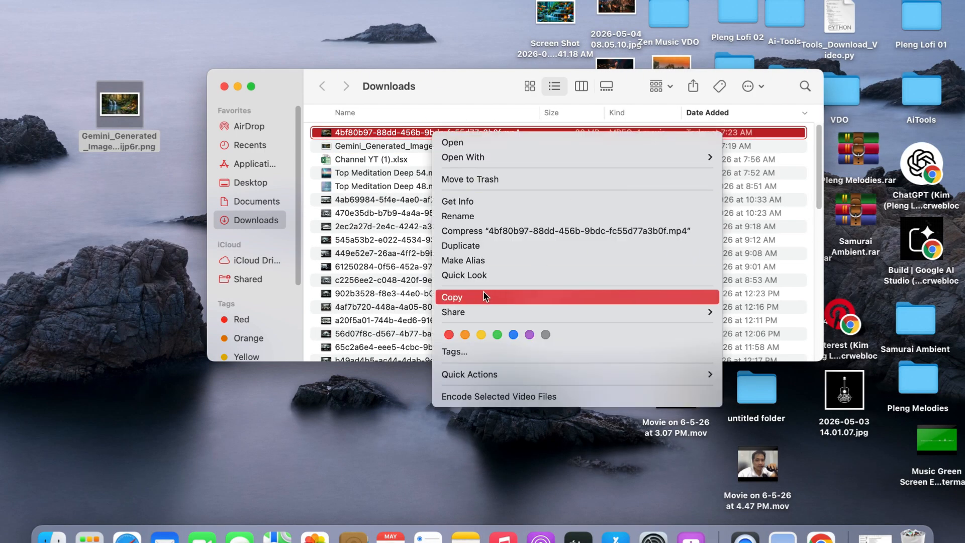
left_click(453, 298)
right_click(40, 54)
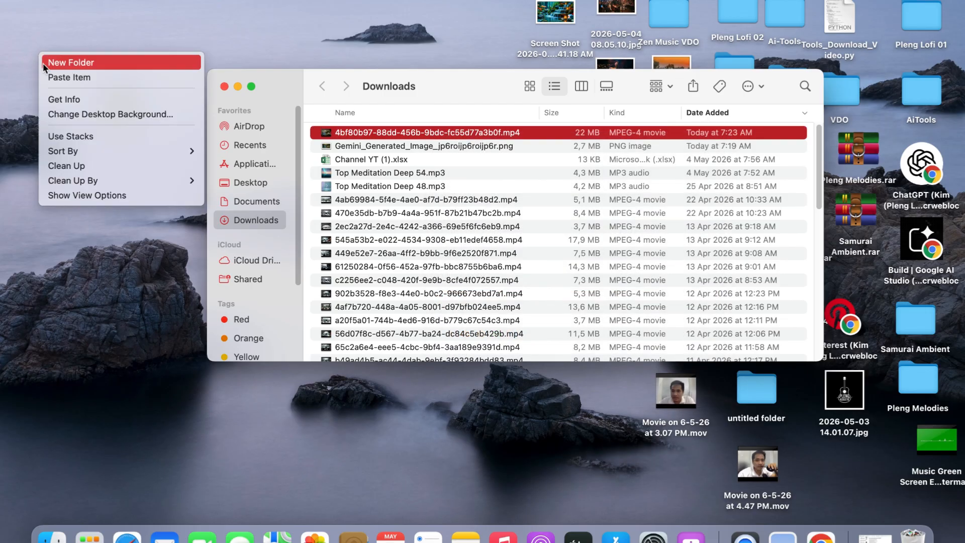
left_click(53, 79)
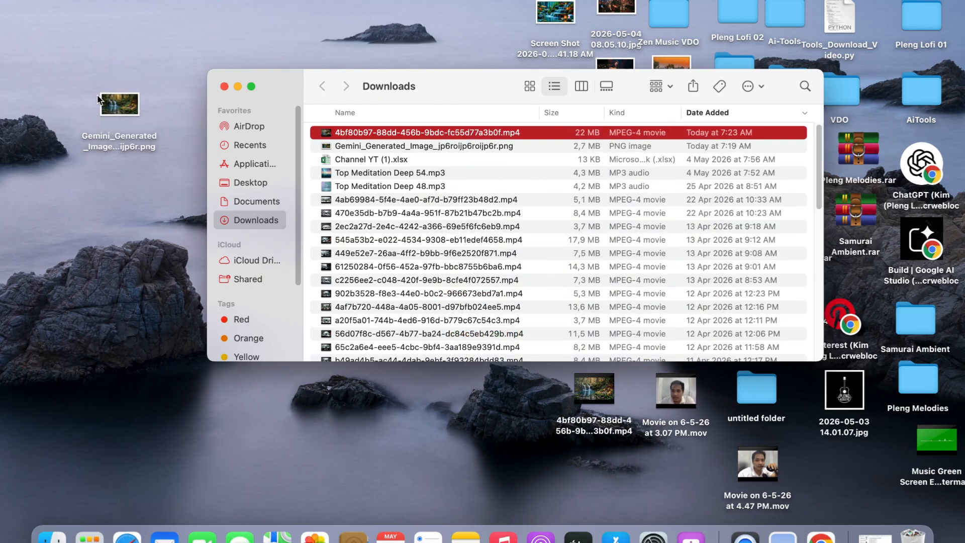
left_click(224, 86)
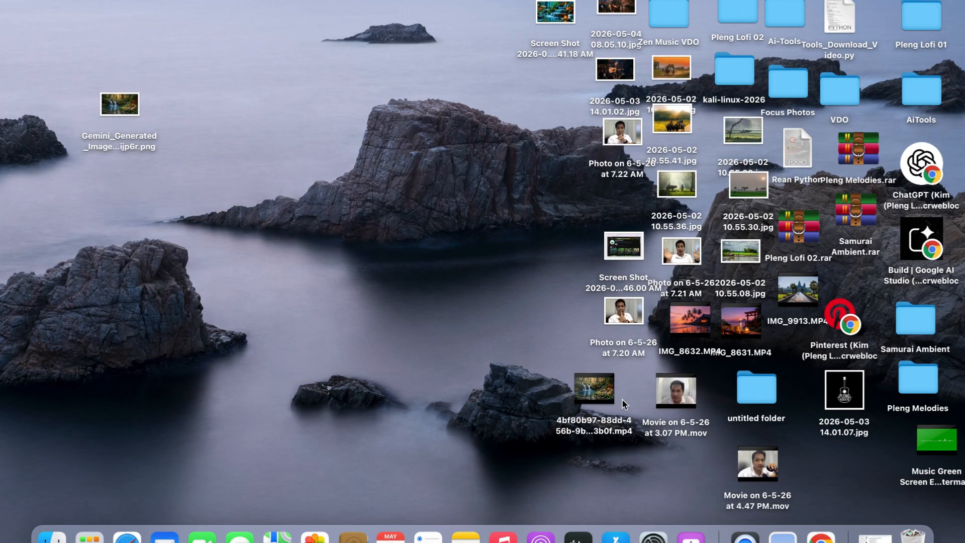
Step: Move the waterfall MP4 beside the Gemini image on the desktop, play it with the sound muted, and close the player
left_click_drag(590, 392, 233, 80)
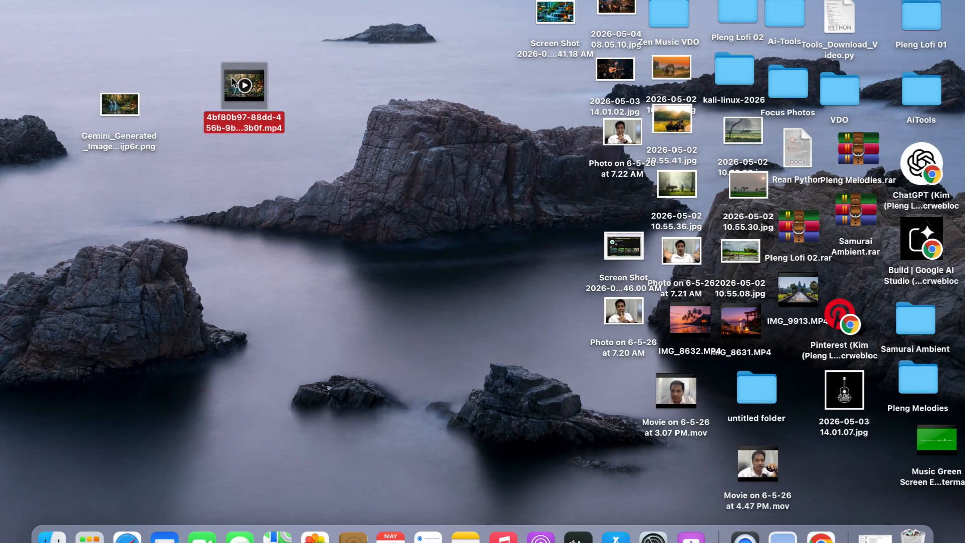
double_click(260, 95)
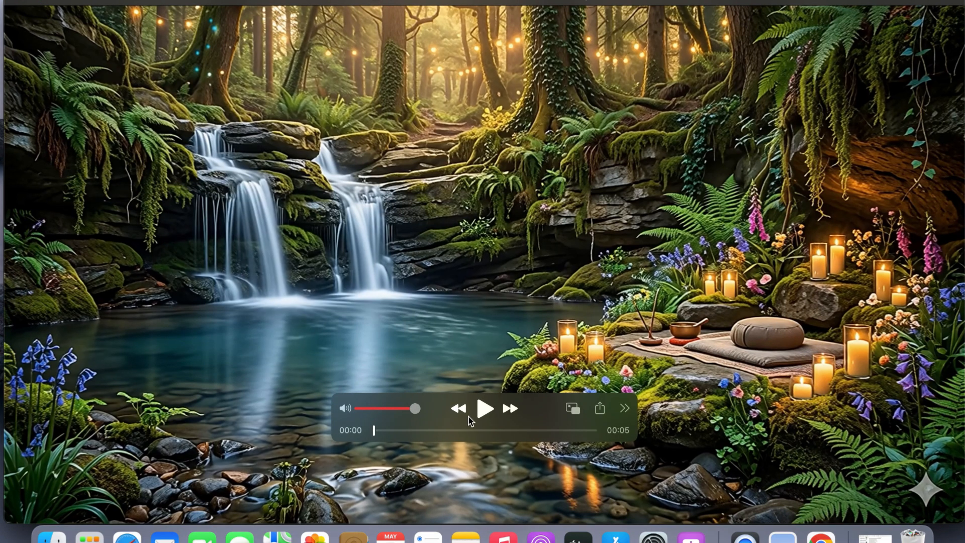
left_click_drag(415, 409, 349, 421)
left_click(480, 412)
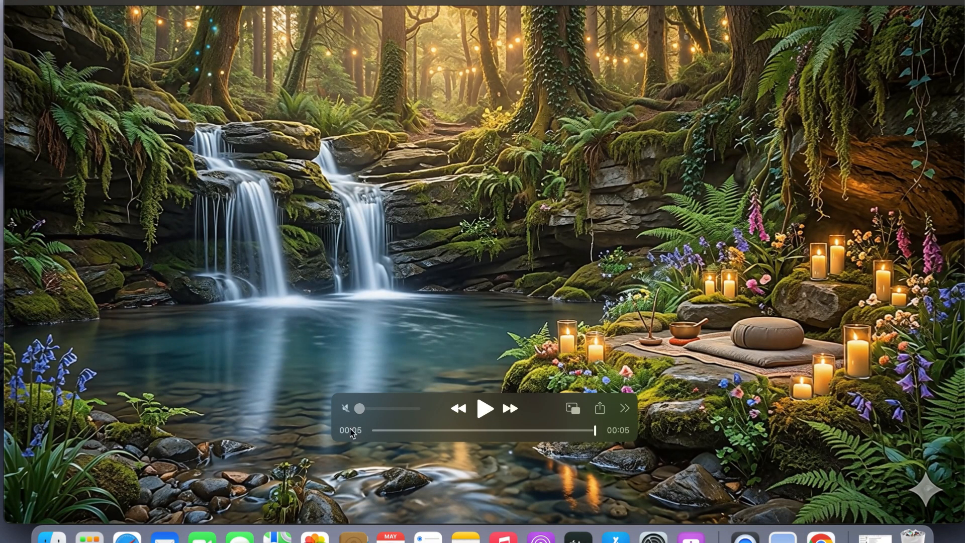
left_click(345, 409)
left_click(485, 408)
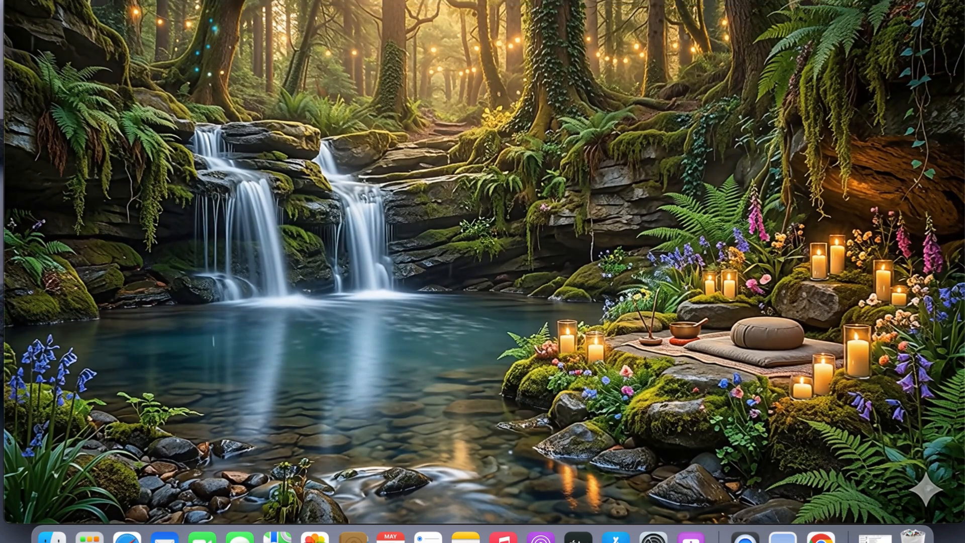
left_click(13, 6)
Step: Reposition the waterfall MP4 on the desktop just above the Gemini-generated PNG
right_click(342, 180)
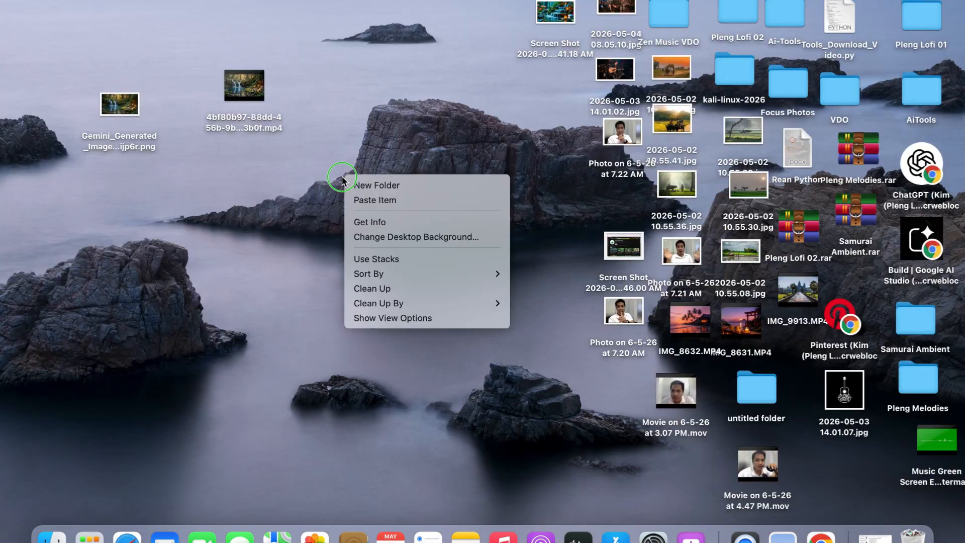
left_click(264, 238)
mouse_move(240, 90)
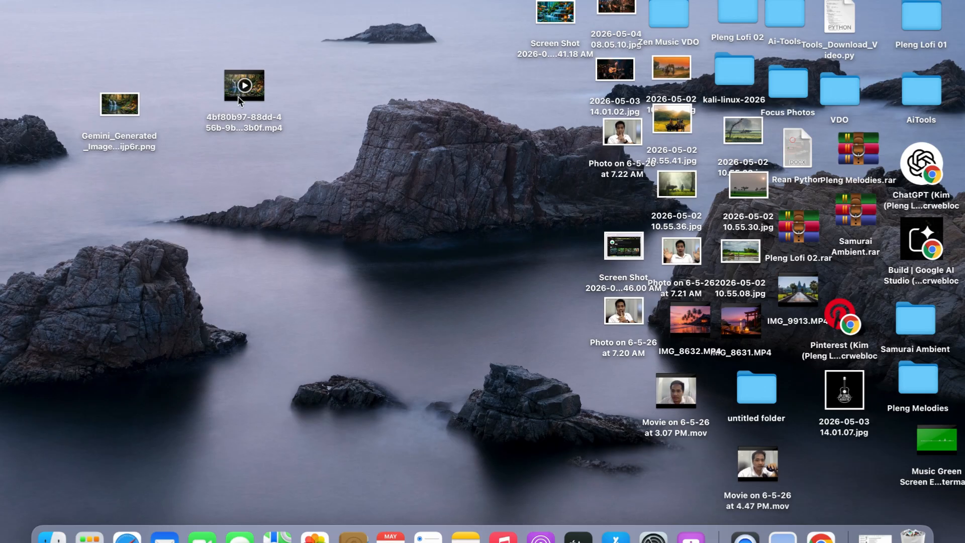
left_click_drag(240, 90, 72, 27)
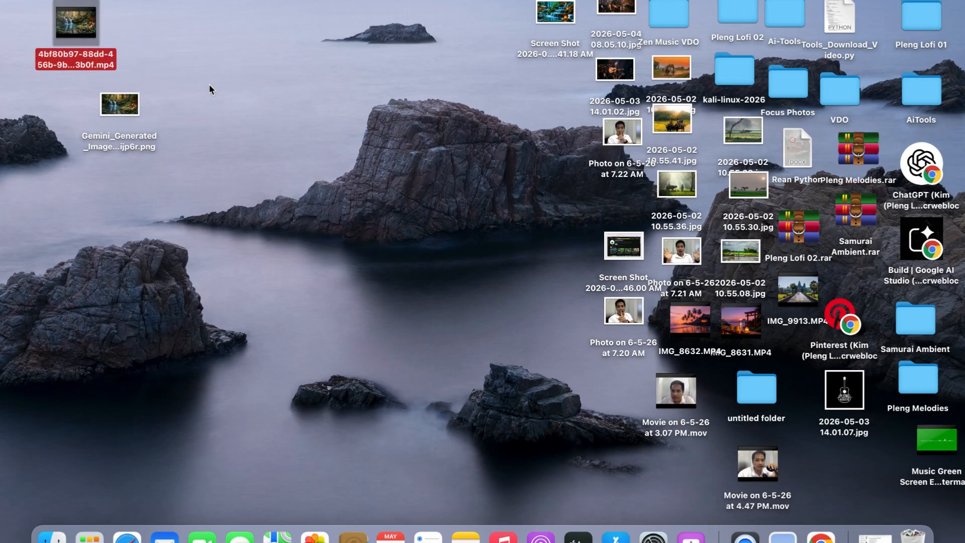
left_click(241, 106)
Step: Switch to the ChatGPT "Image Prompt Ideas" chat in Chrome and copy the whole response with the five image prompts
left_click(821, 535)
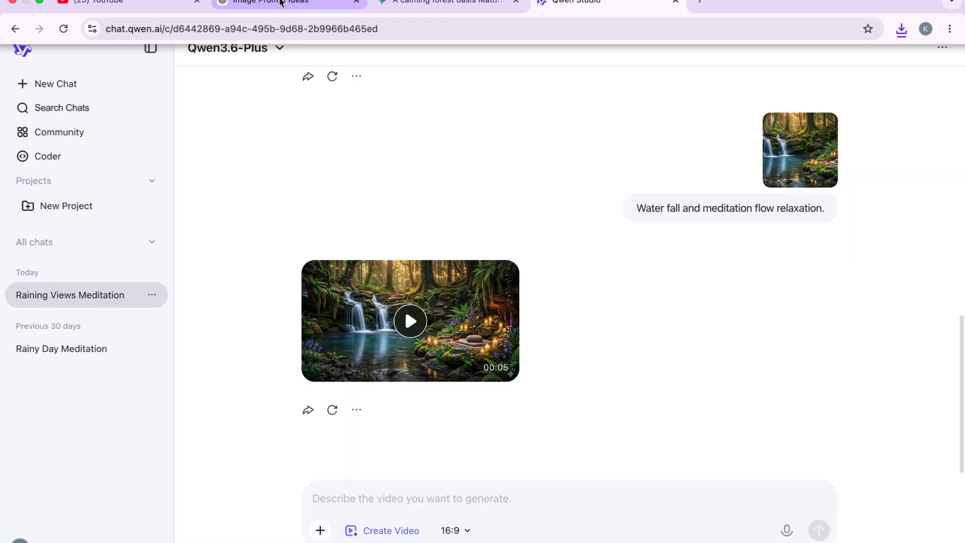
left_click(280, 6)
scroll(446, 393, "up", 5)
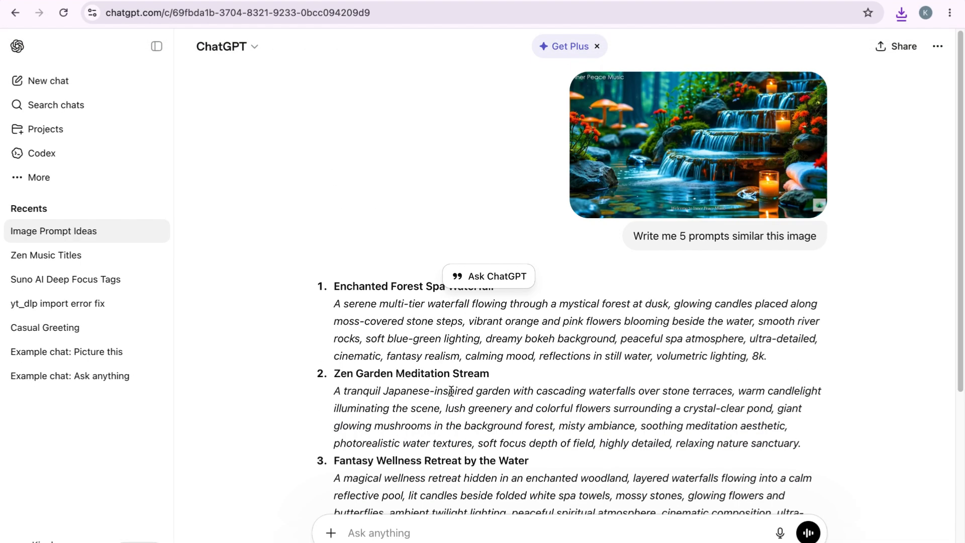
scroll(446, 382, "down", 2)
left_click(345, 153)
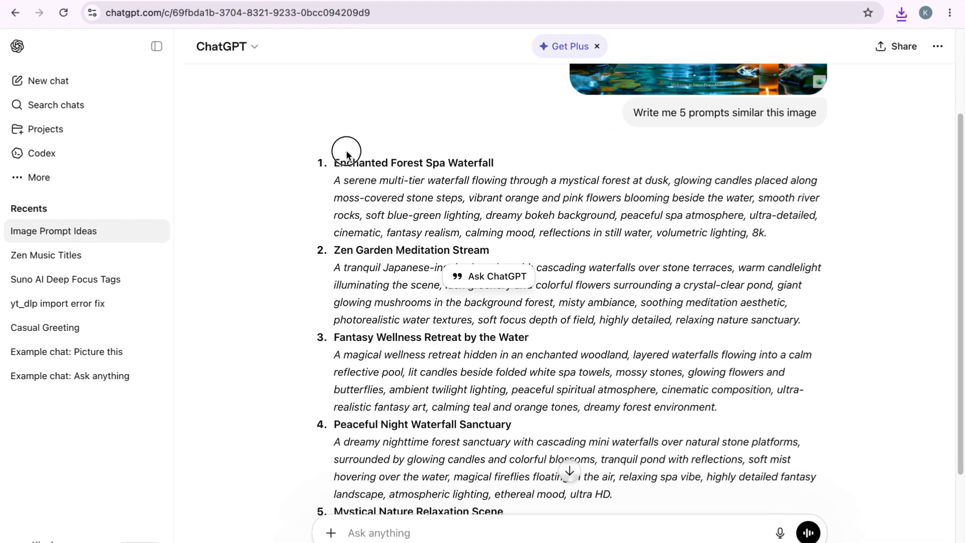
scroll(453, 301, "down", 1)
scroll(487, 374, "up", 3)
scroll(486, 376, "down", 5)
left_click(318, 462)
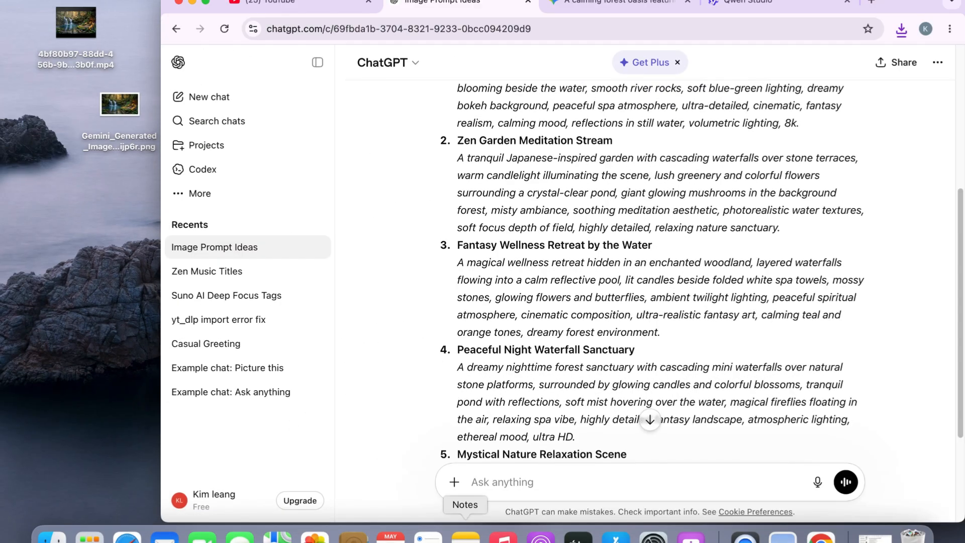
Step: In Notes, paste the copied prompts below "Write me 10 prompts similar this one." in the relax music note, and minimize the window
left_click(466, 536)
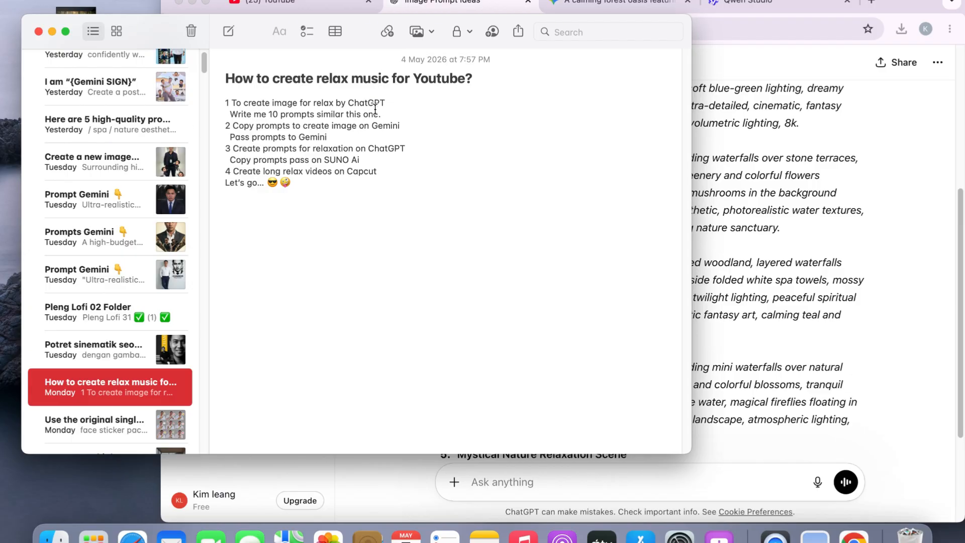
left_click(390, 113)
key("Return")
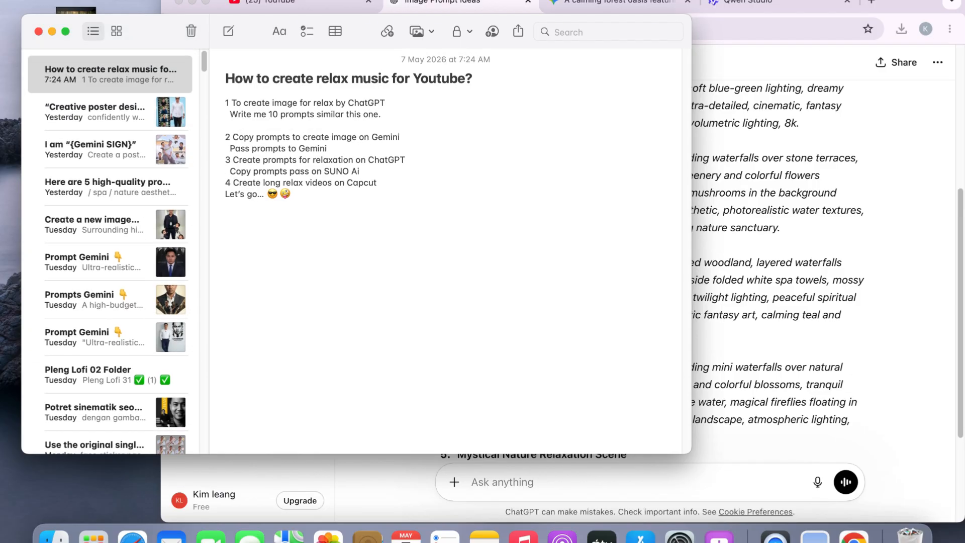
key("super+v")
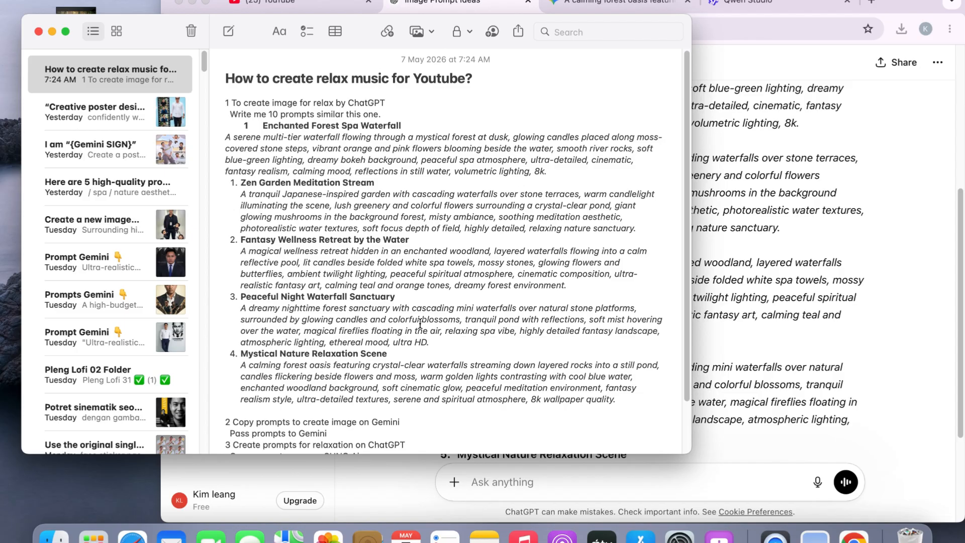
scroll(392, 363, "down", 3)
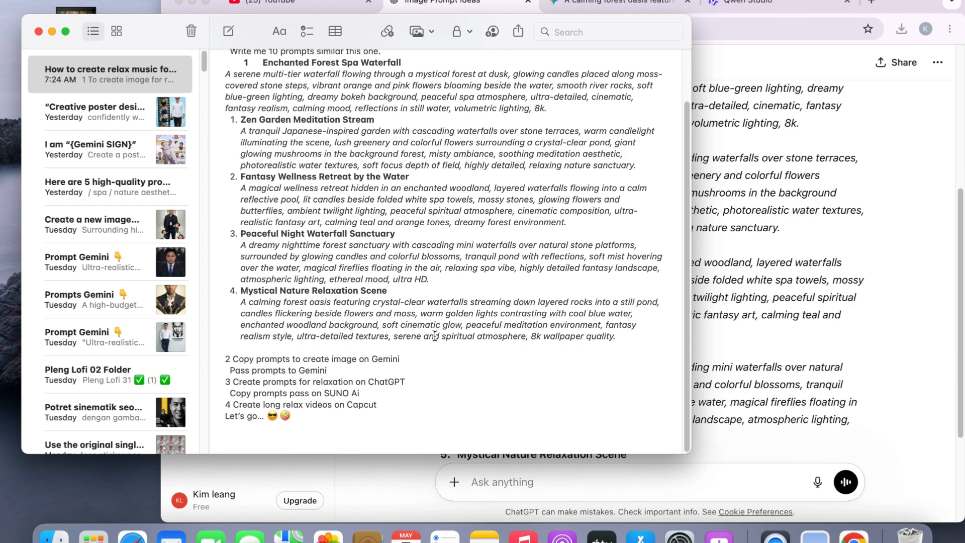
left_click(166, 31)
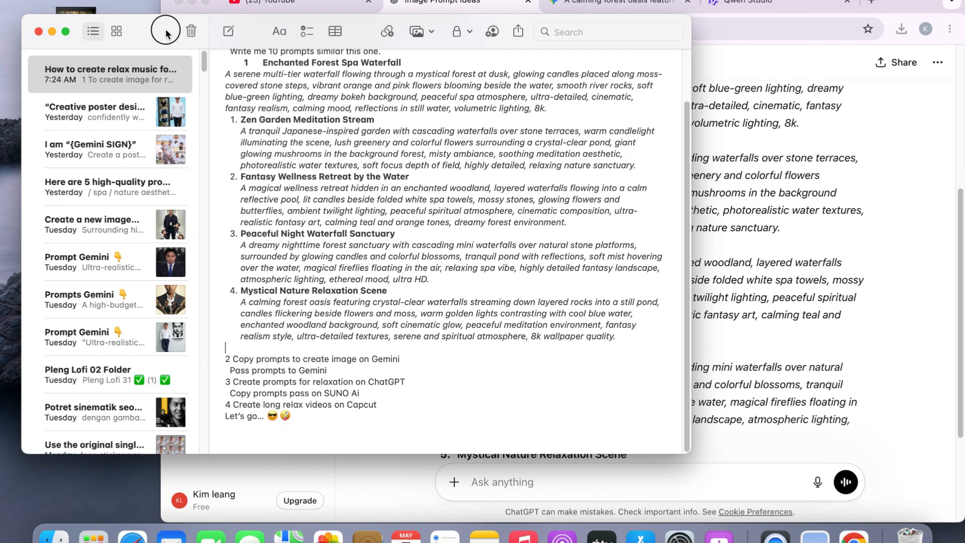
left_click(52, 32)
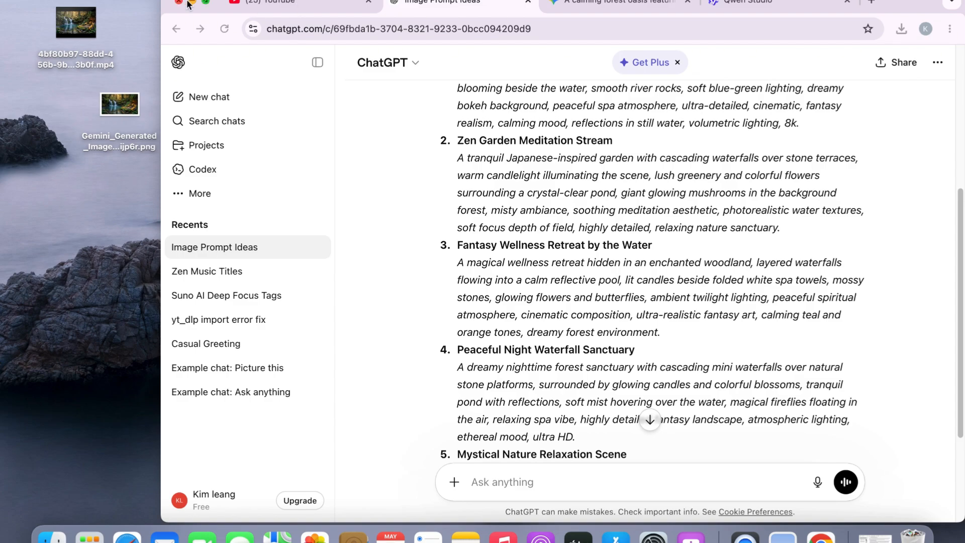
Step: Return ChatGPT to full screen and send the message "Write me the best relaxing music tag for SUNO AI"
left_click(206, 2)
scroll(440, 474, "up", 3)
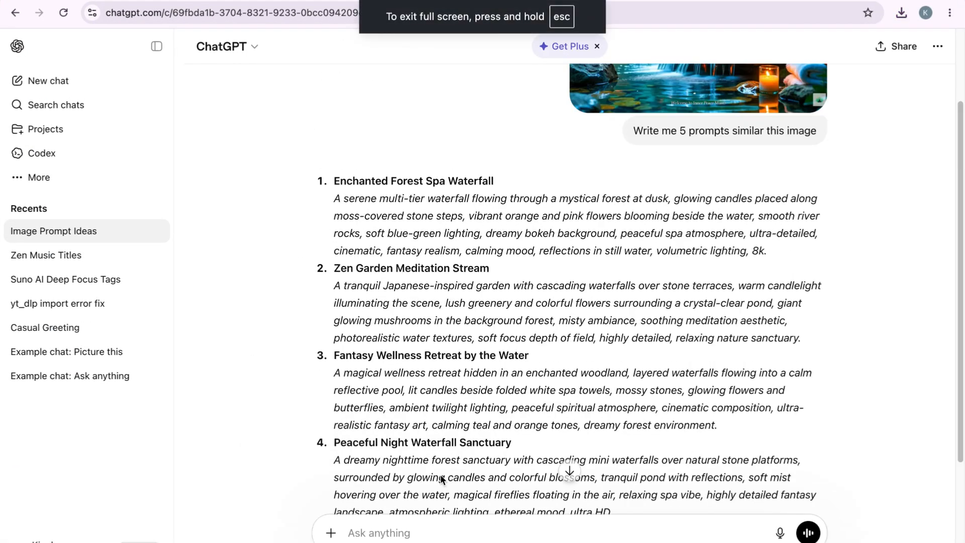
scroll(502, 429, "down", 4)
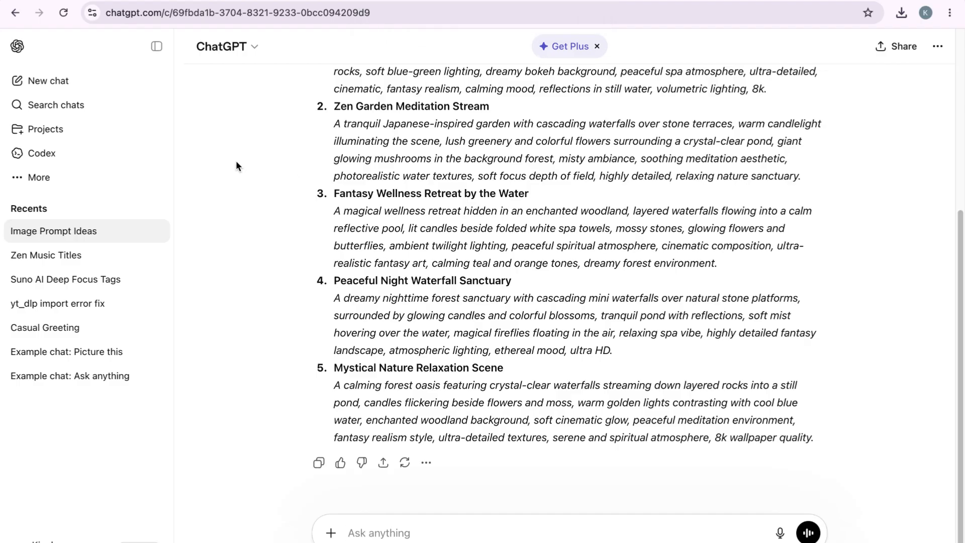
mouse_move(100, 0)
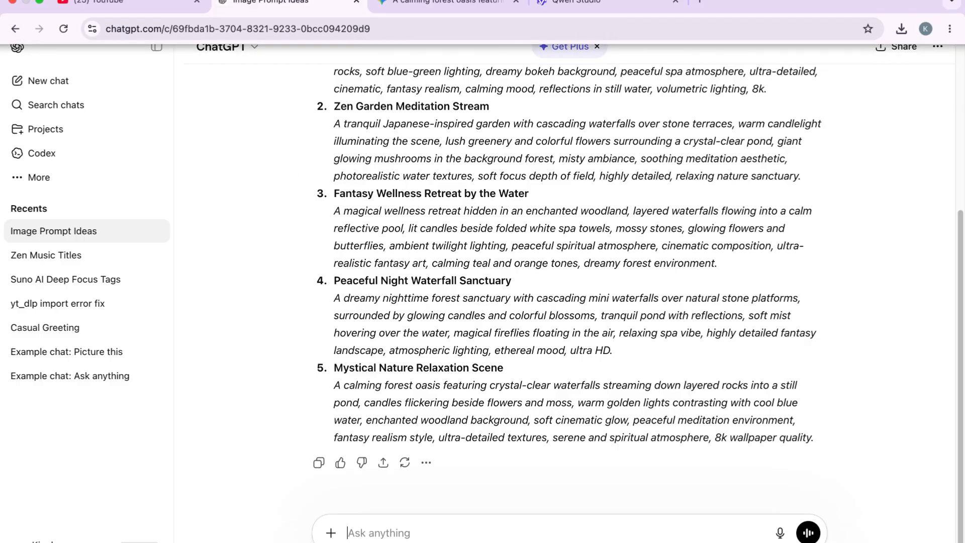
type("W")
key("BackSpace")
type("Write me the best relaxing music tag for SUNO AI")
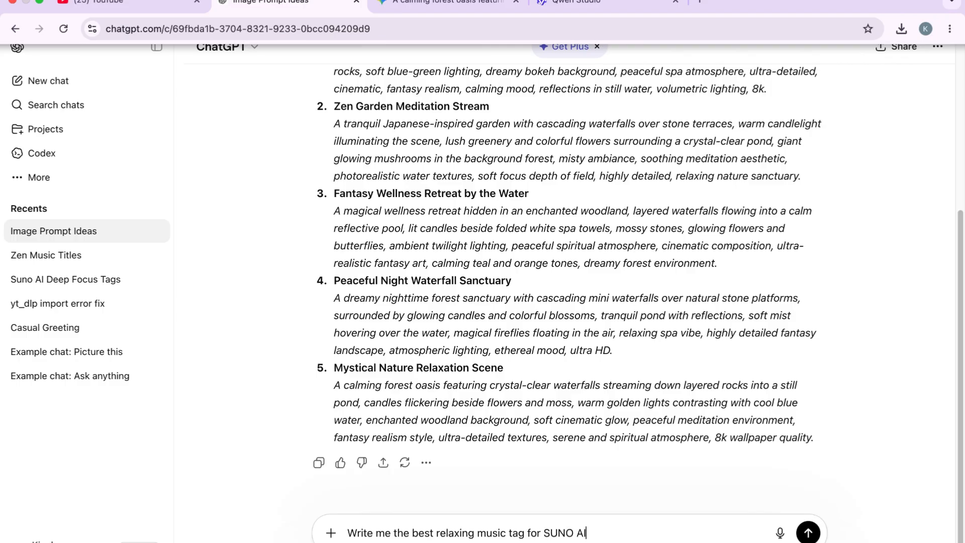
key("Return")
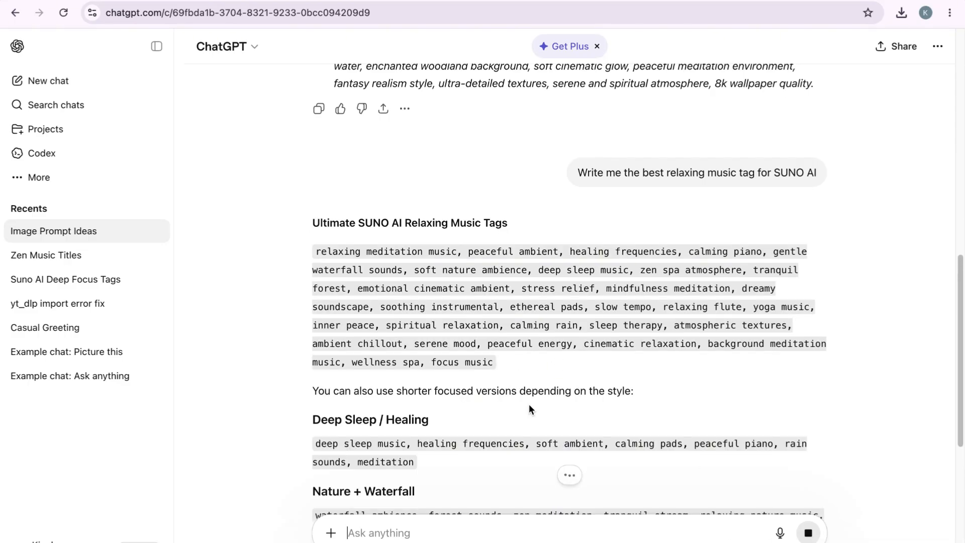
Step: Review the suggested SUNO AI tags and copy the tag text under "Nature + Waterfall"
scroll(466, 433, "down", 6)
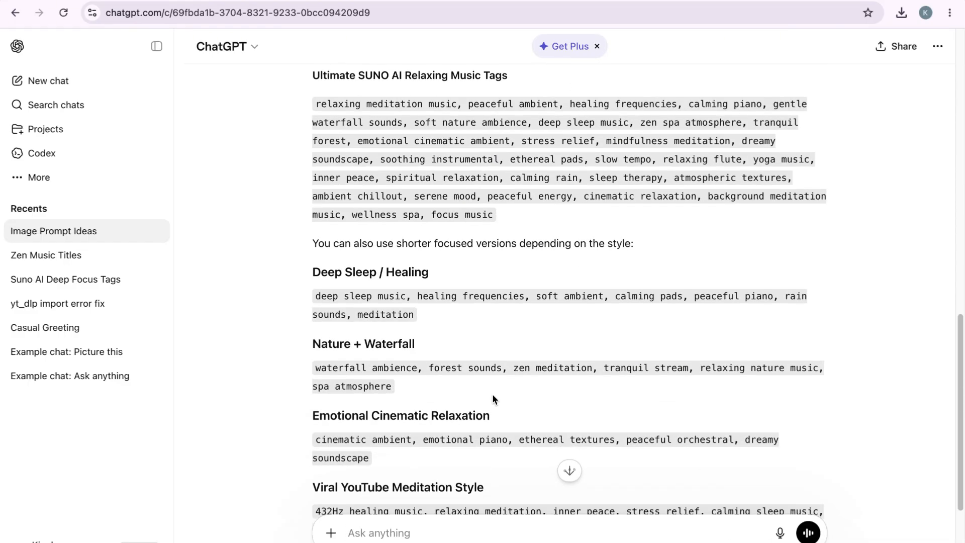
scroll(495, 392, "down", 1)
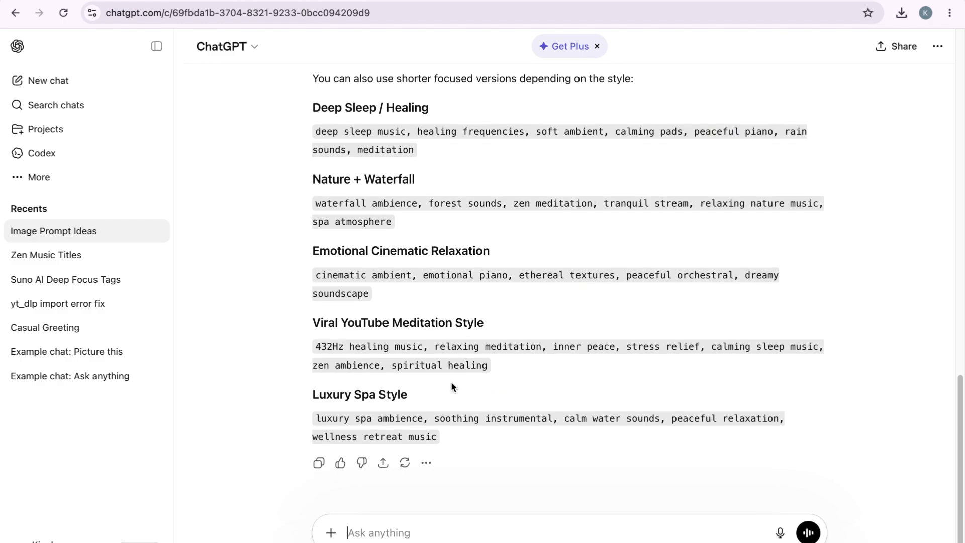
scroll(472, 352, "up", 5)
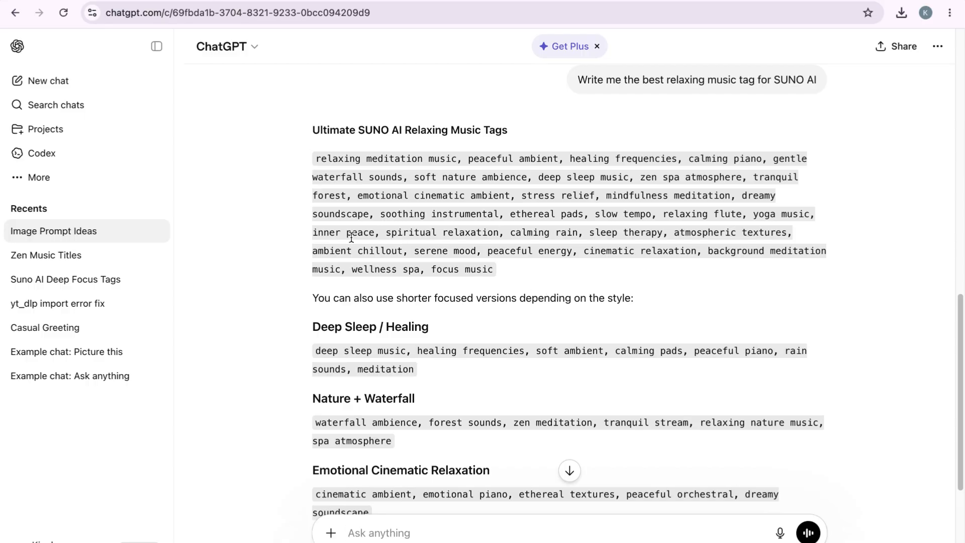
scroll(512, 379, "down", 5)
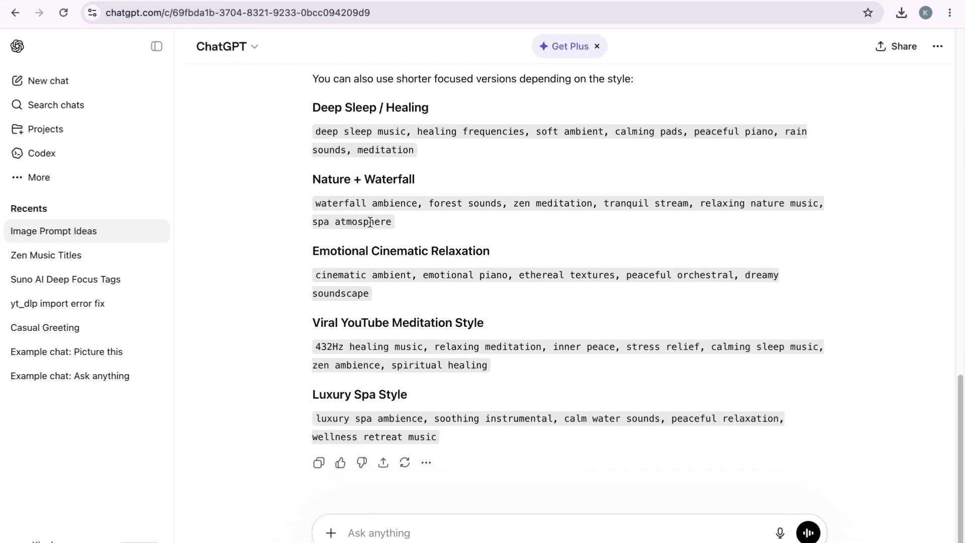
left_click_drag(316, 200, 444, 227)
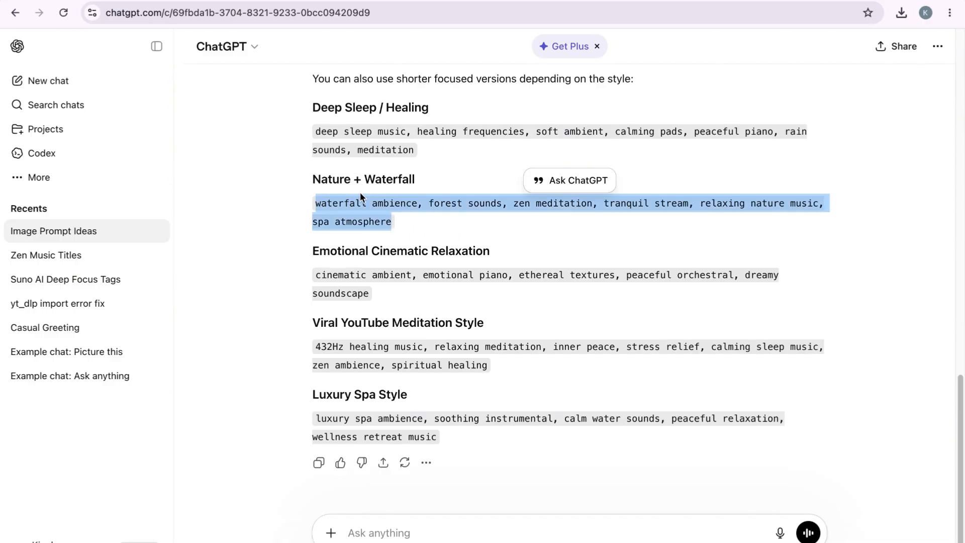
scroll(361, 201, "up", 15)
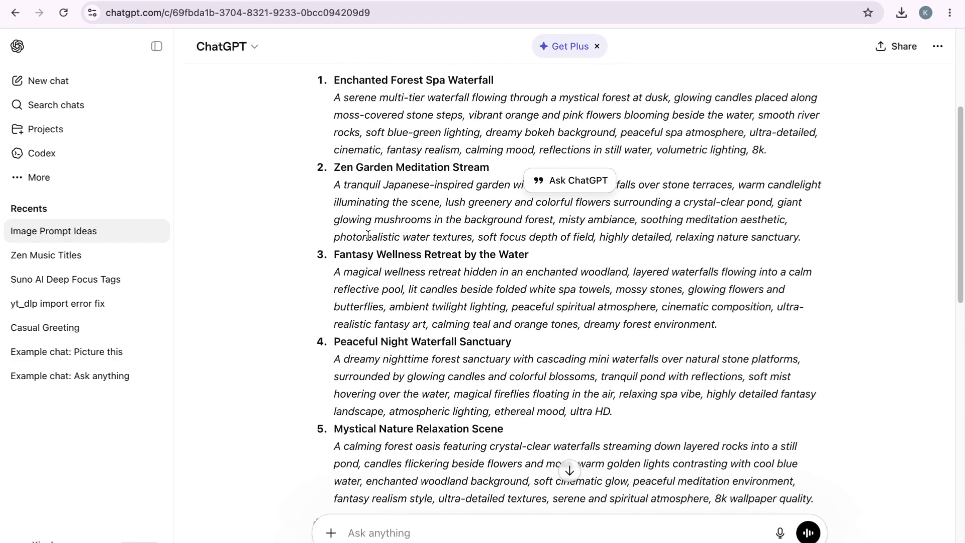
scroll(372, 241, "down", 15)
right_click(351, 205)
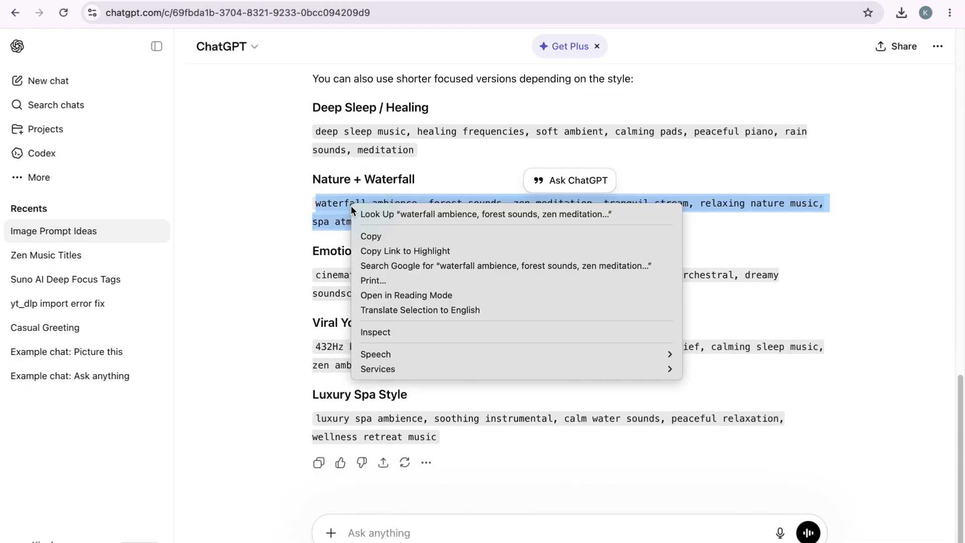
left_click(380, 237)
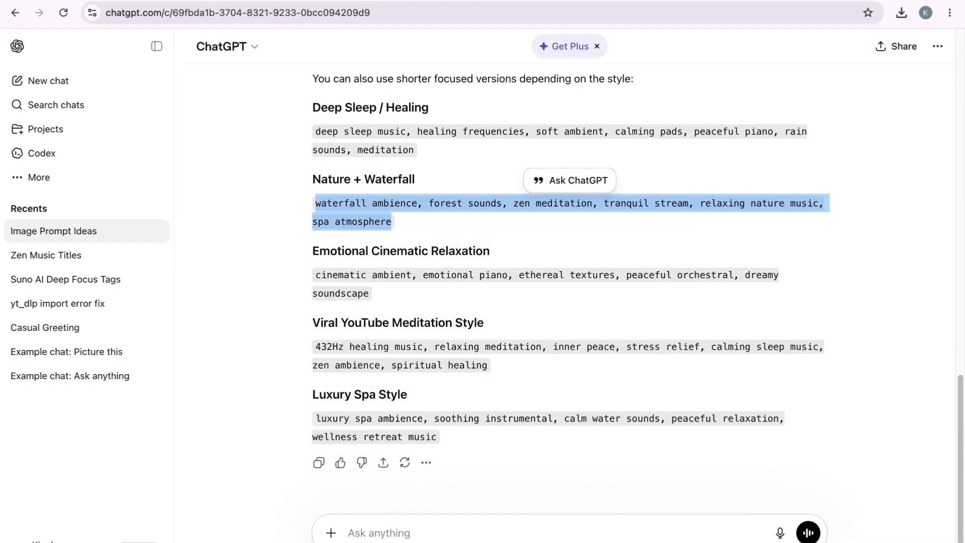
Step: Switch to Notes and paste the waterfall music tags on a new line below "Copy prompts pass on SUNO Ai"
left_click(40, 5)
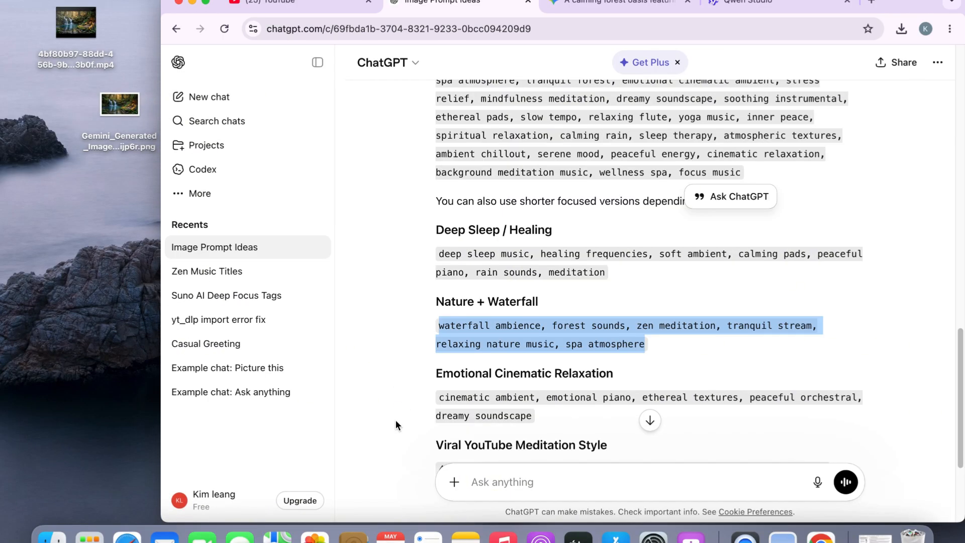
left_click(465, 536)
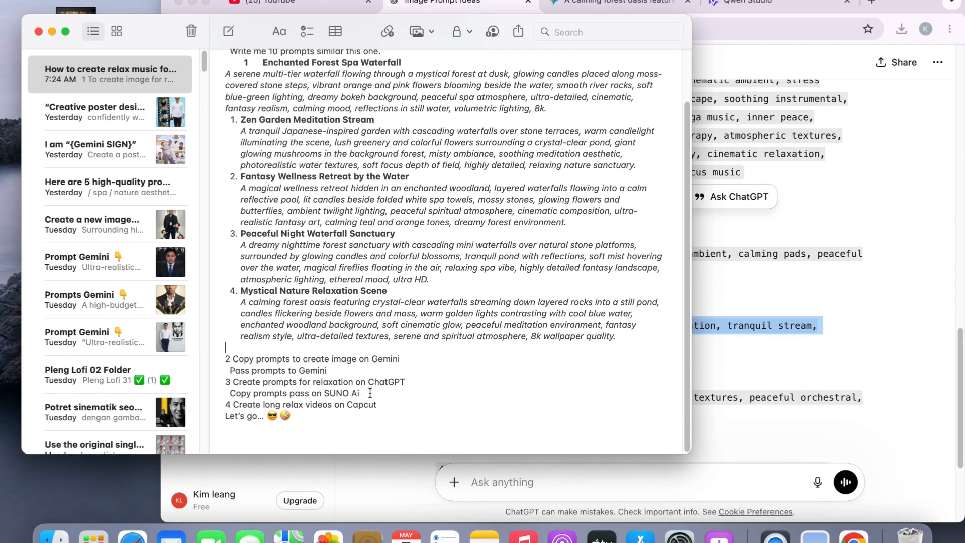
left_click(370, 391)
key("Return")
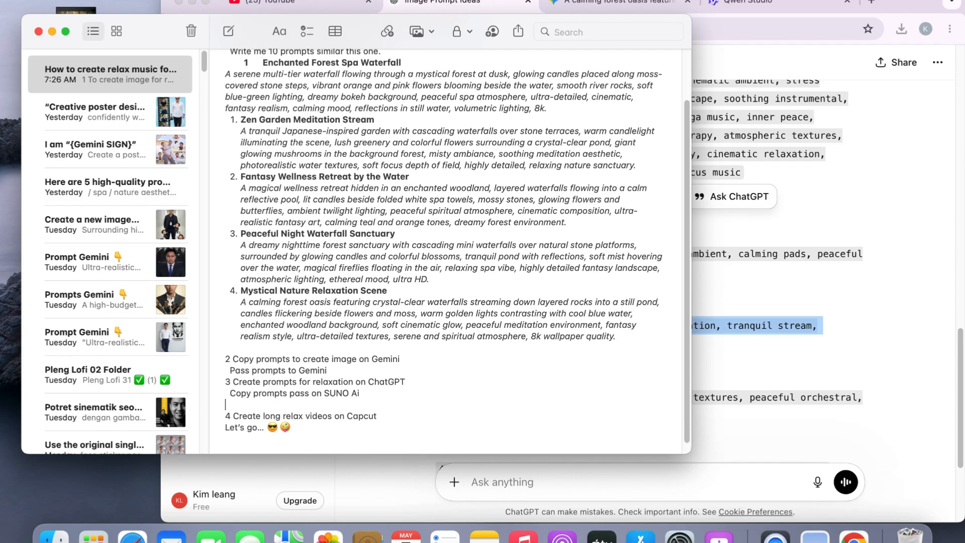
key("super+v")
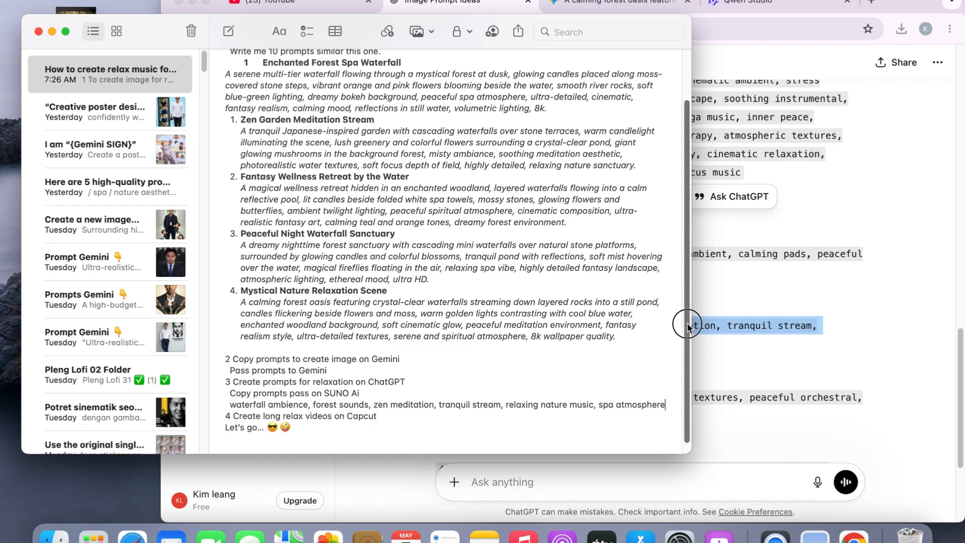
scroll(684, 332, "down", 1)
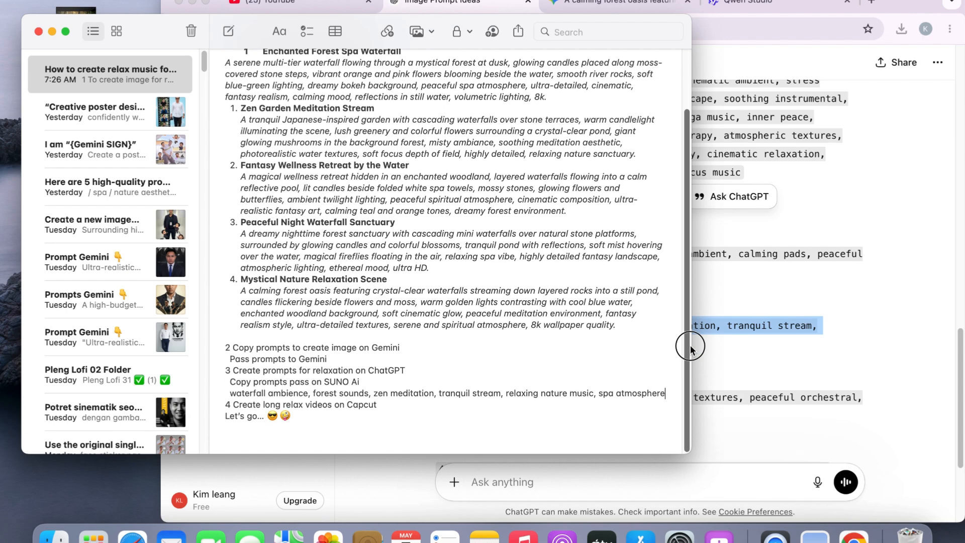
Step: Minimize Notes and open Suno Ai in a full-screen Chrome window under the Pleng Acoustic profile
left_click(51, 32)
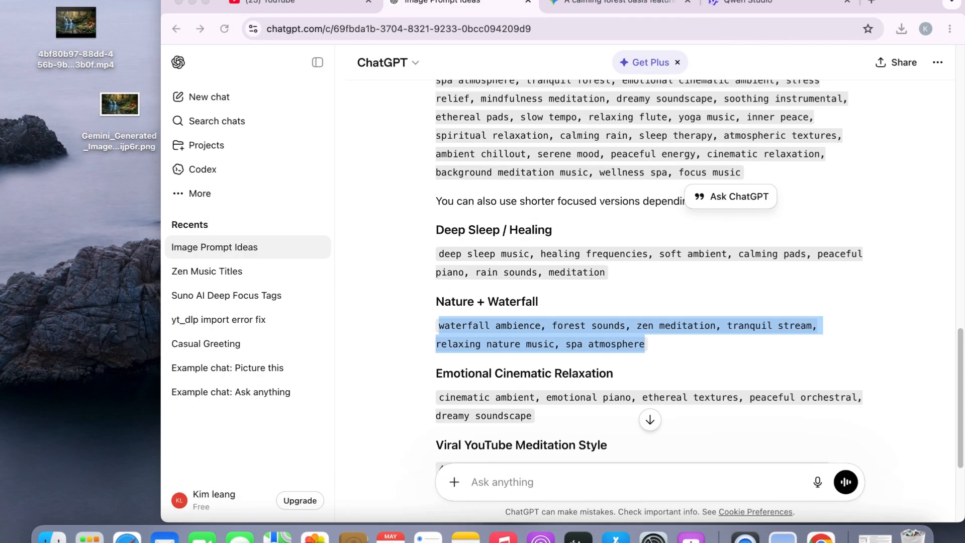
left_click(191, 3)
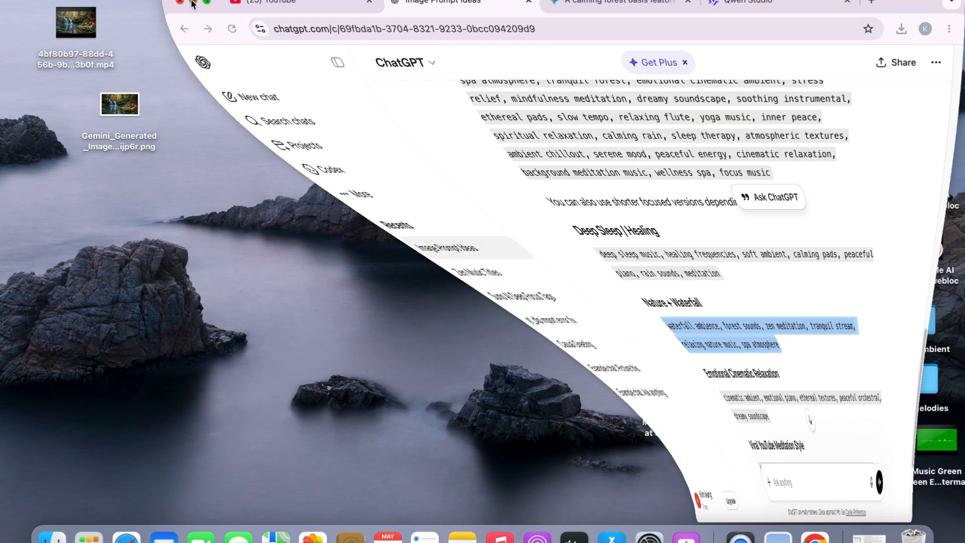
left_click(789, 537)
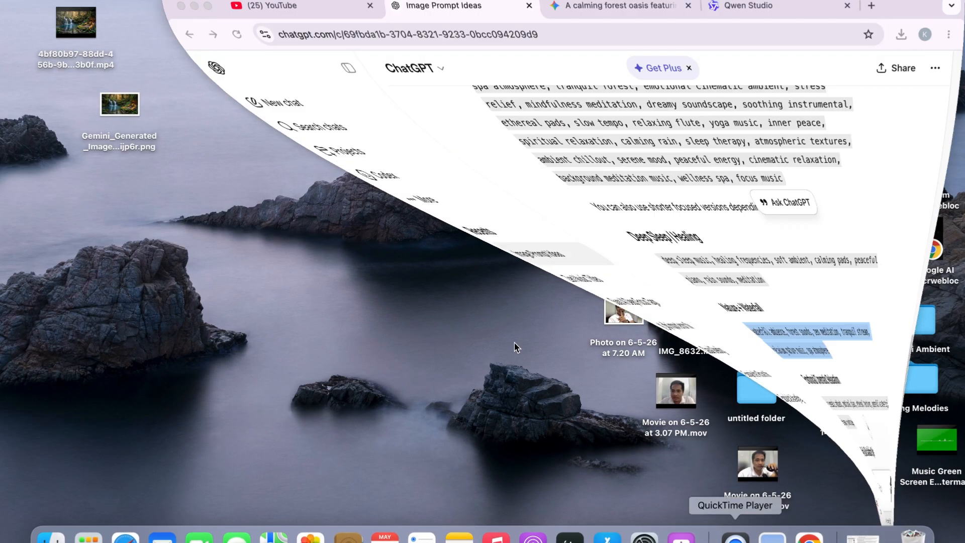
left_click(283, 3)
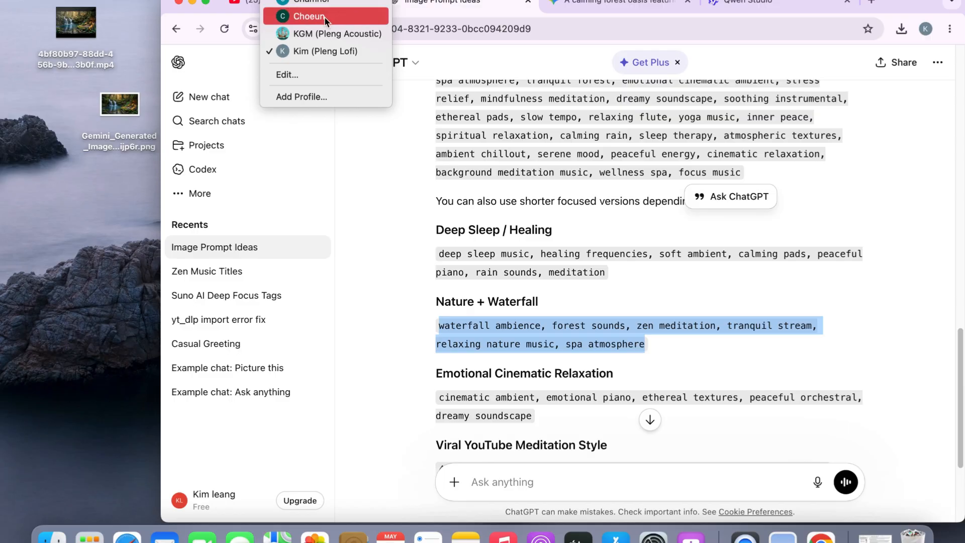
left_click(345, 35)
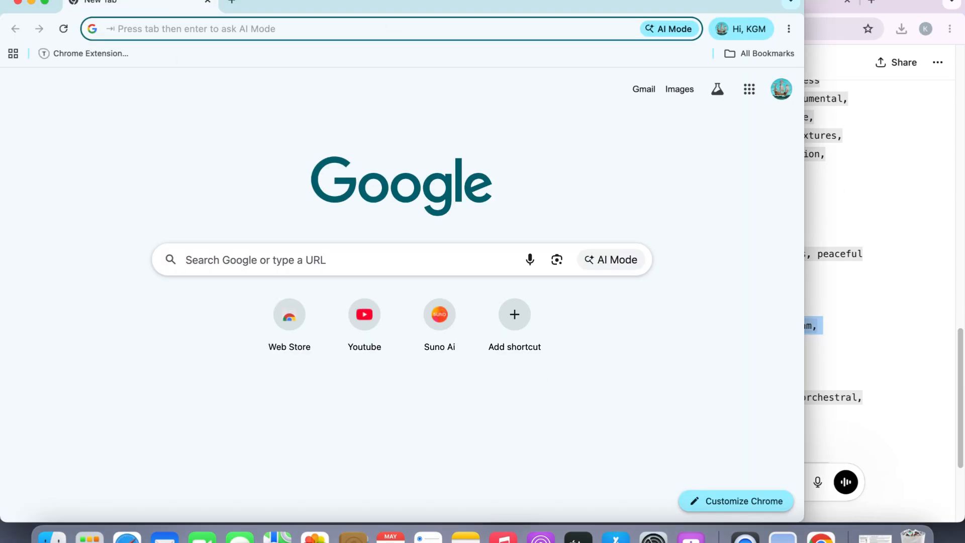
left_click(45, 3)
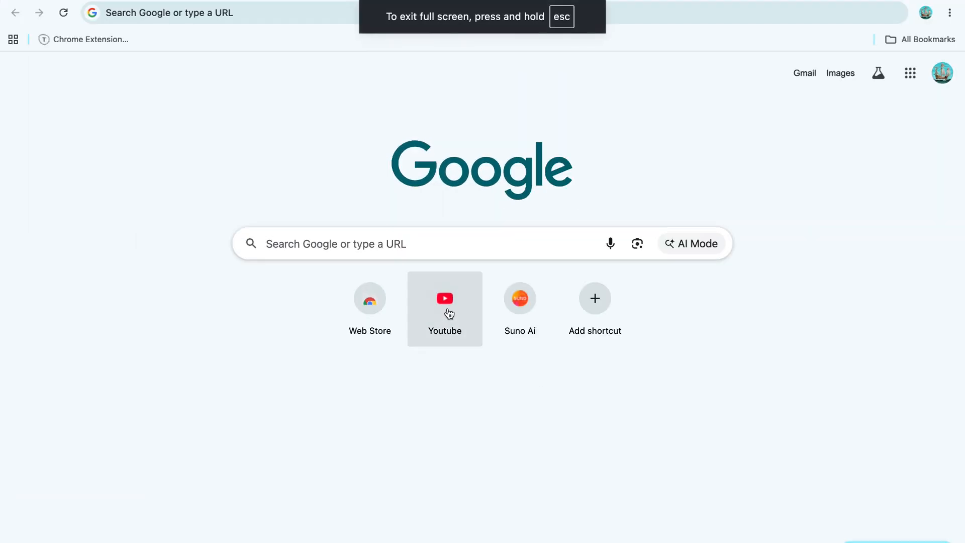
left_click(511, 315)
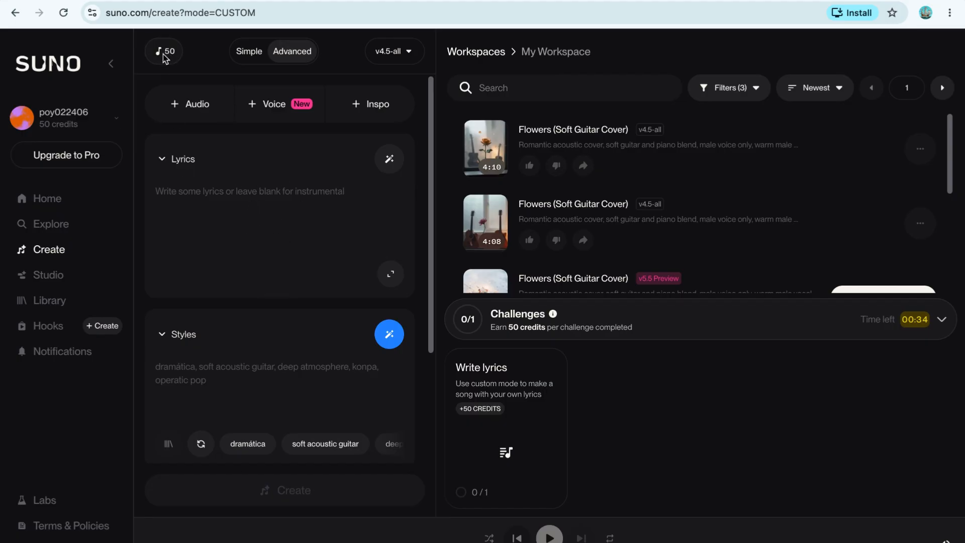
Step: Open the Suno subscription plans, switch to Monthly billing, and compare the Free, Pro and Premier prices and features
left_click(73, 164)
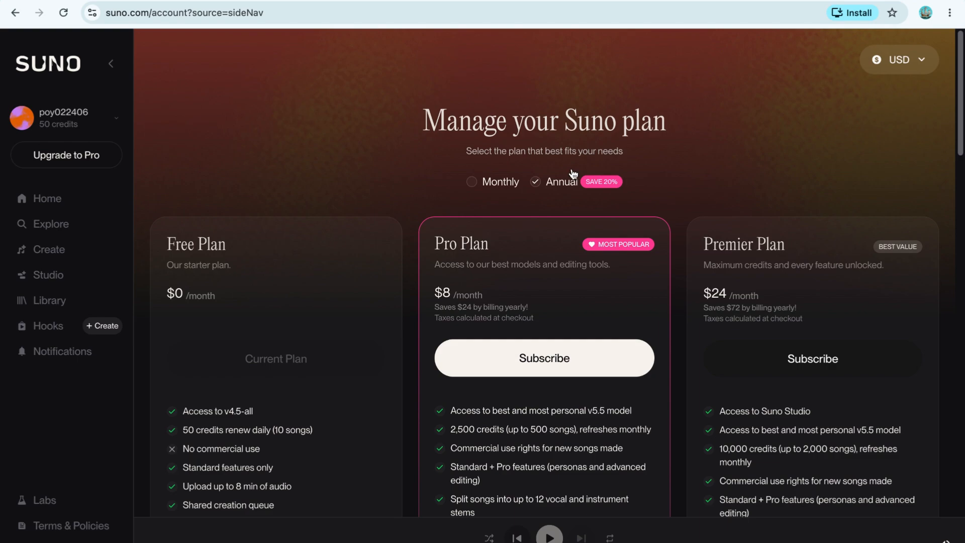
left_click(473, 182)
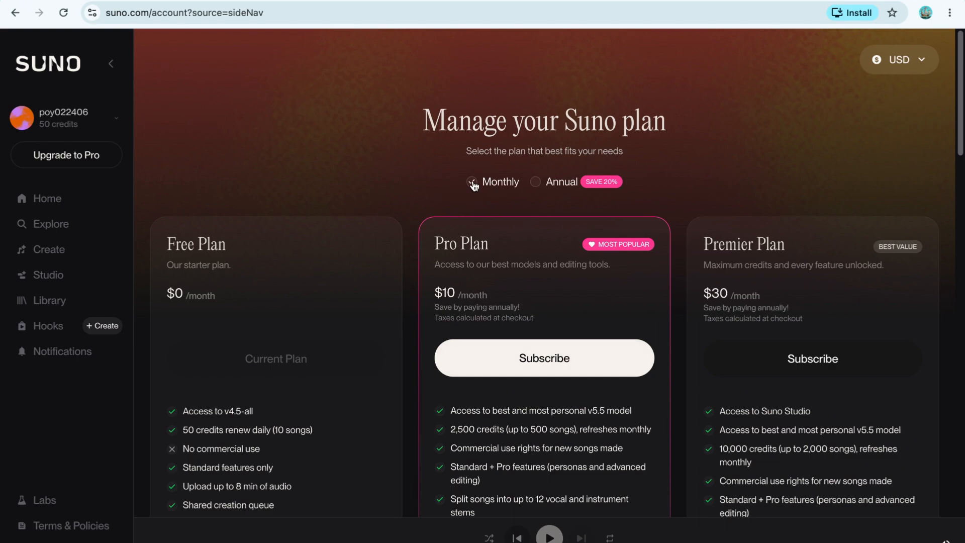
scroll(502, 327, "down", 2)
scroll(522, 336, "down", 7)
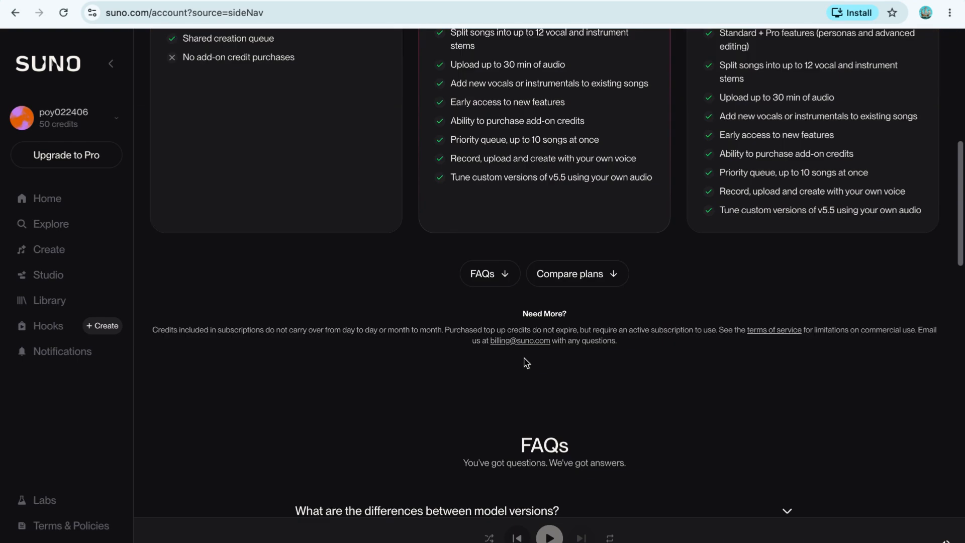
scroll(517, 352, "up", 5)
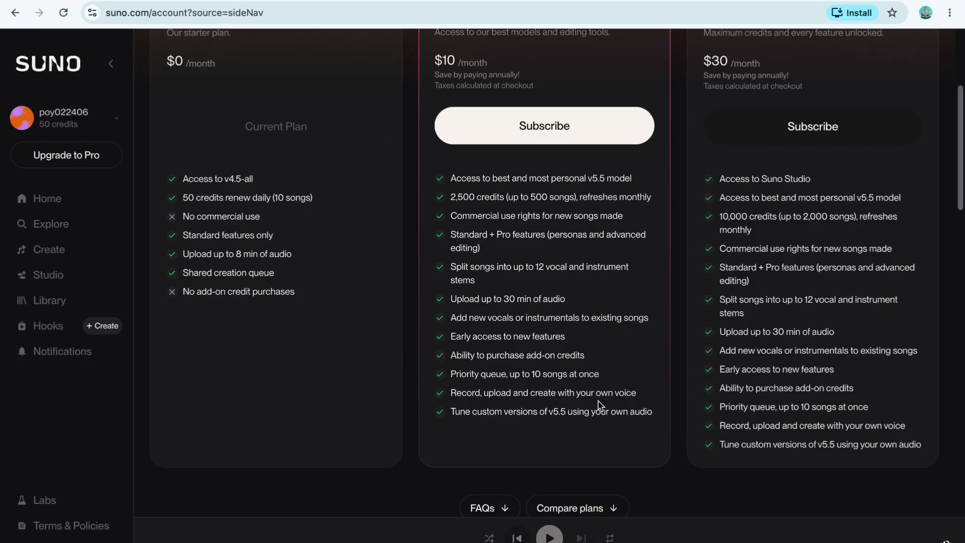
scroll(562, 387, "down", 1)
scroll(551, 360, "up", 2)
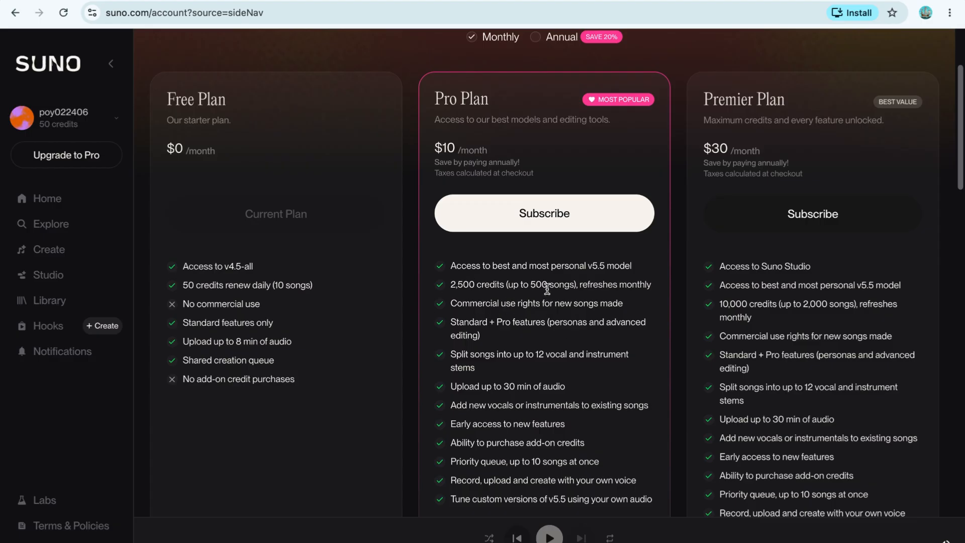
scroll(493, 238, "down", 3)
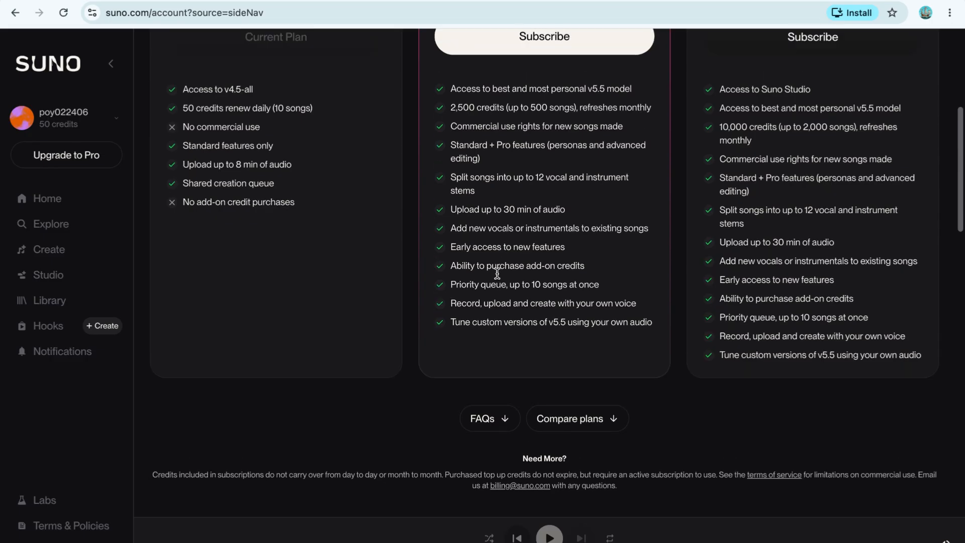
scroll(576, 302, "up", 6)
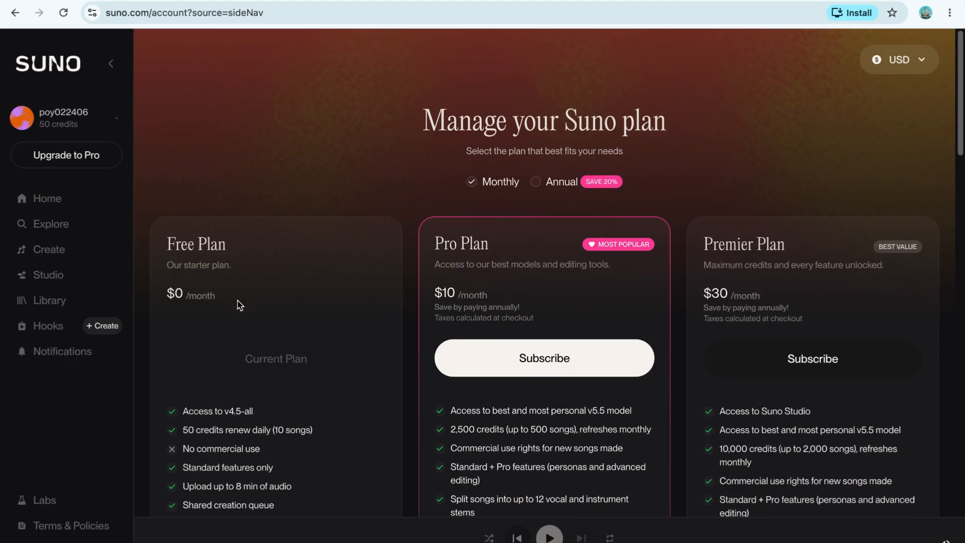
Step: Return to song creation and paste the copied waterfall ambience, forest sounds and zen meditation tags as the song's styles
left_click(65, 201)
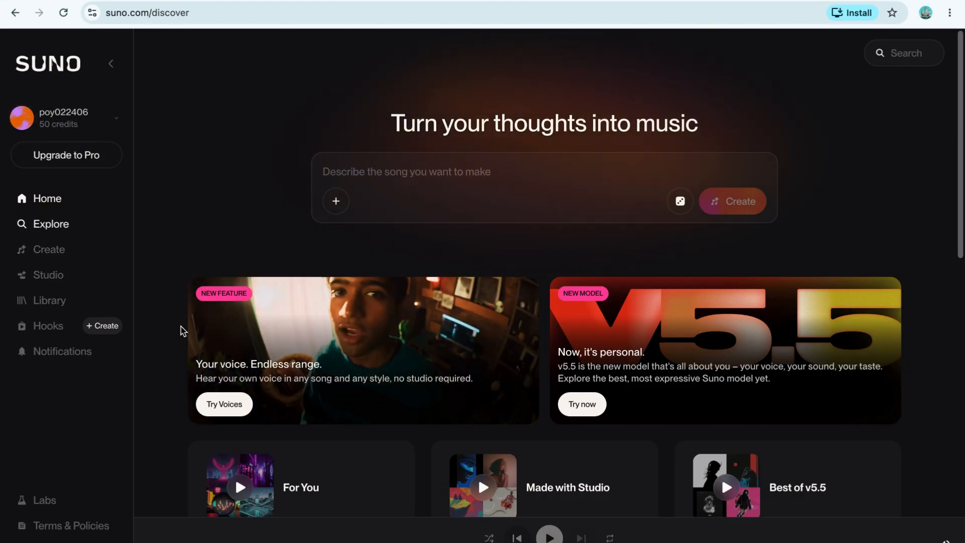
left_click(54, 253)
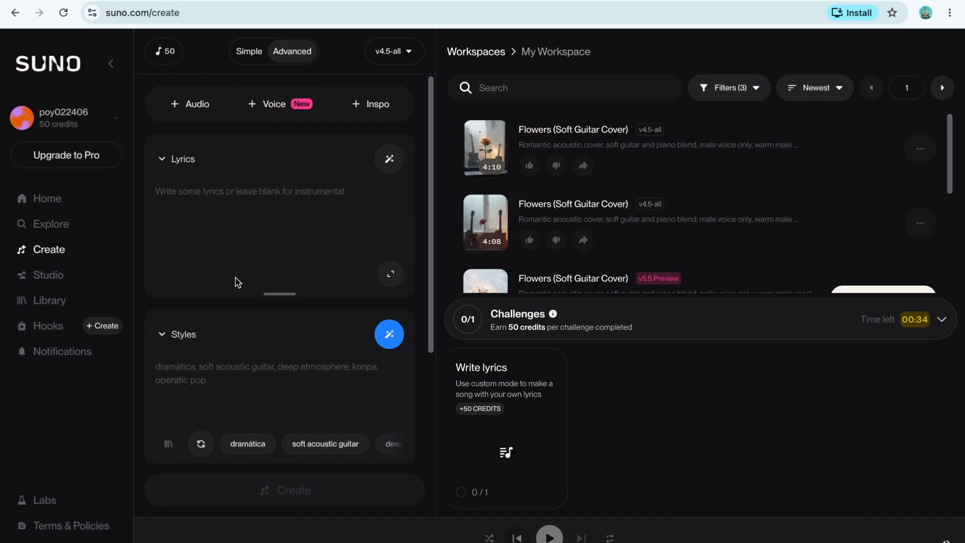
right_click(201, 369)
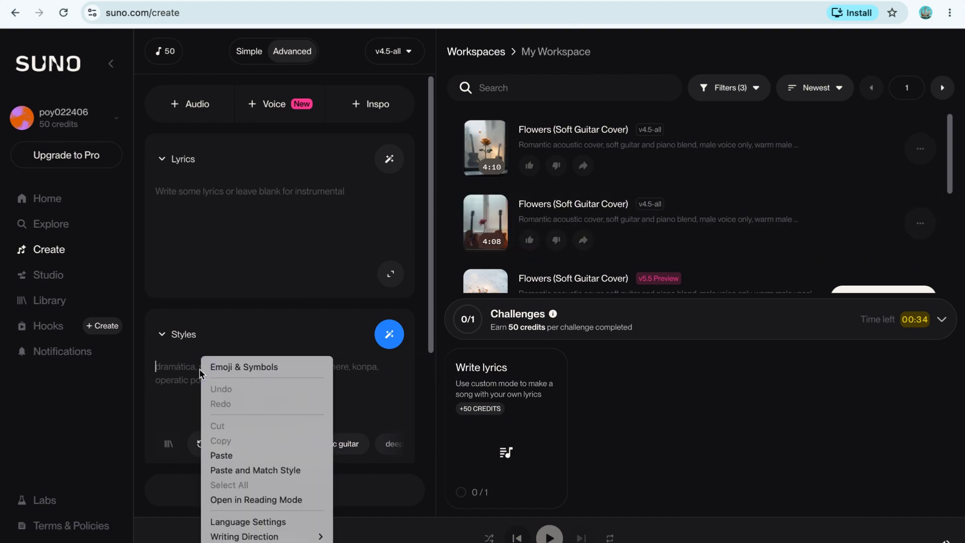
left_click(221, 455)
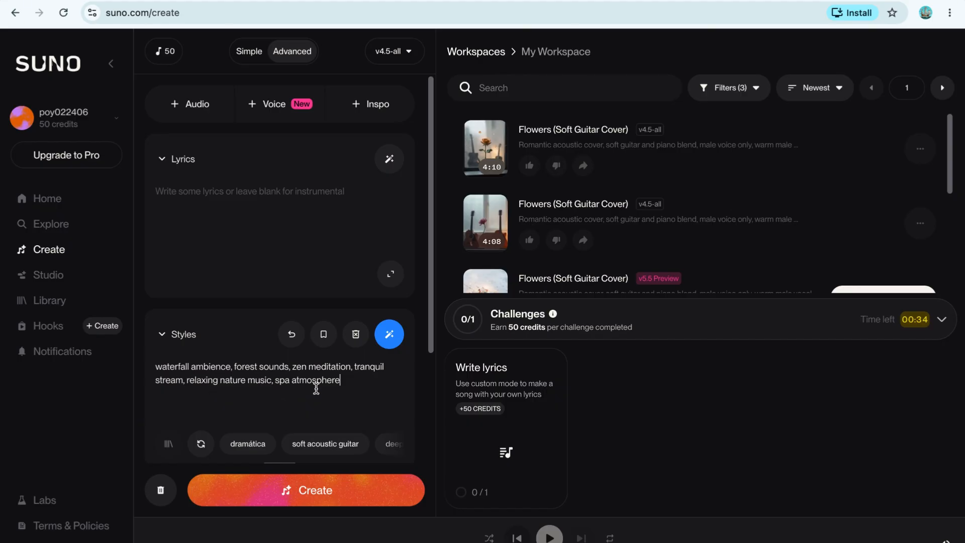
Step: Title the song "Relaxing Music", leave the lyrics blank for an instrumental, and generate it
left_click_drag(433, 307, 430, 388)
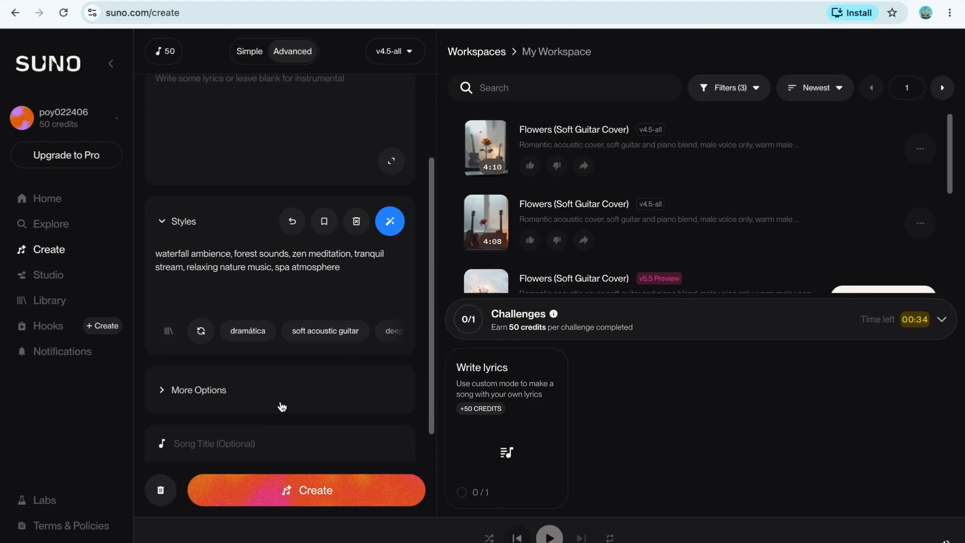
left_click(214, 444)
type("Relaxing Music")
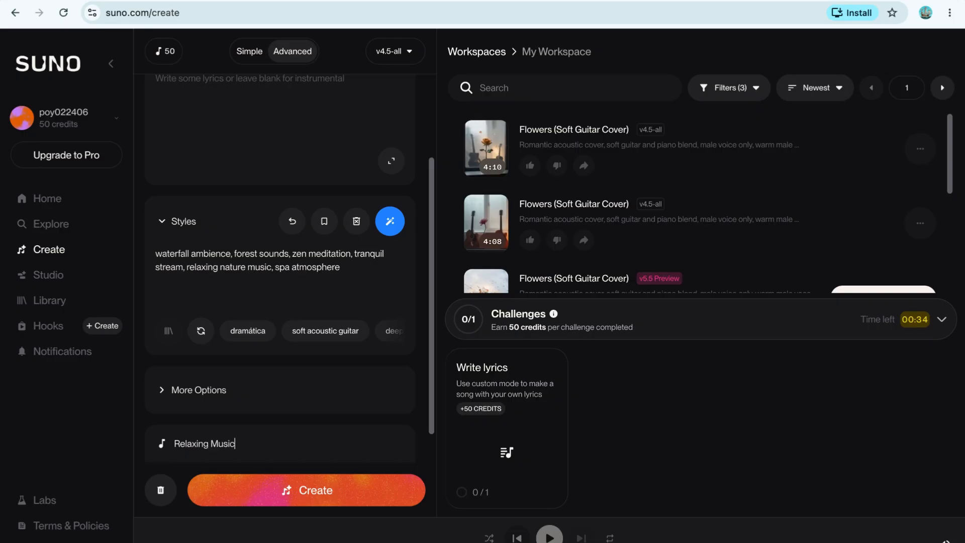
scroll(252, 352, "down", 1)
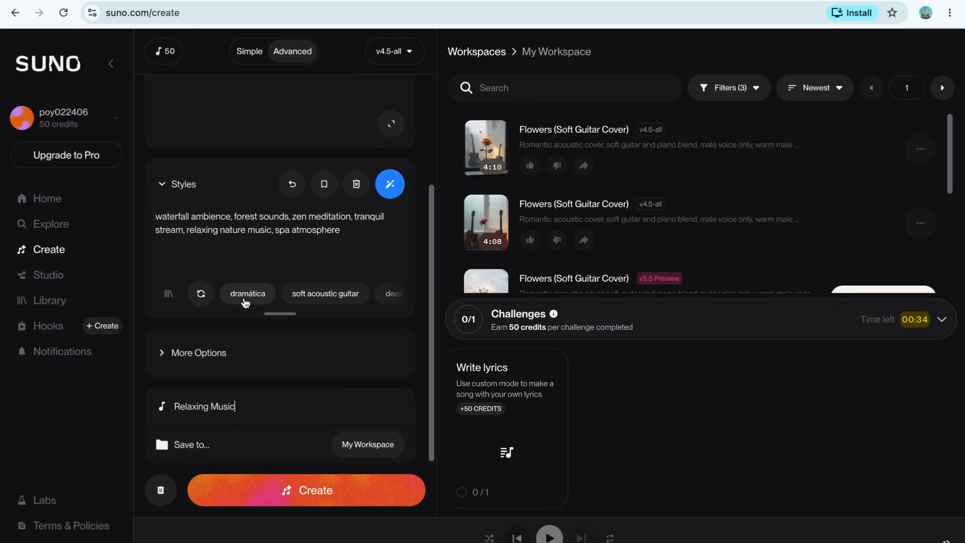
scroll(256, 307, "up", 3)
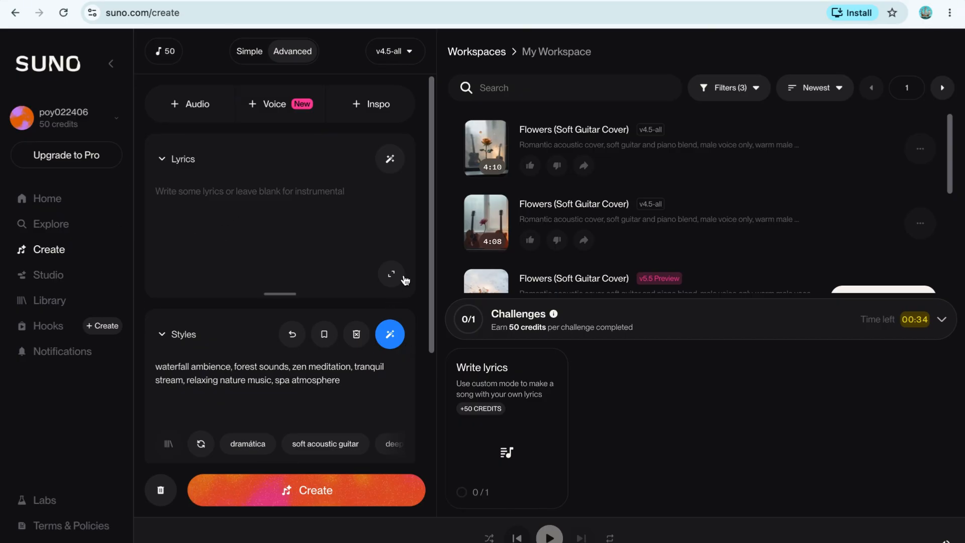
left_click_drag(431, 263, 453, 399)
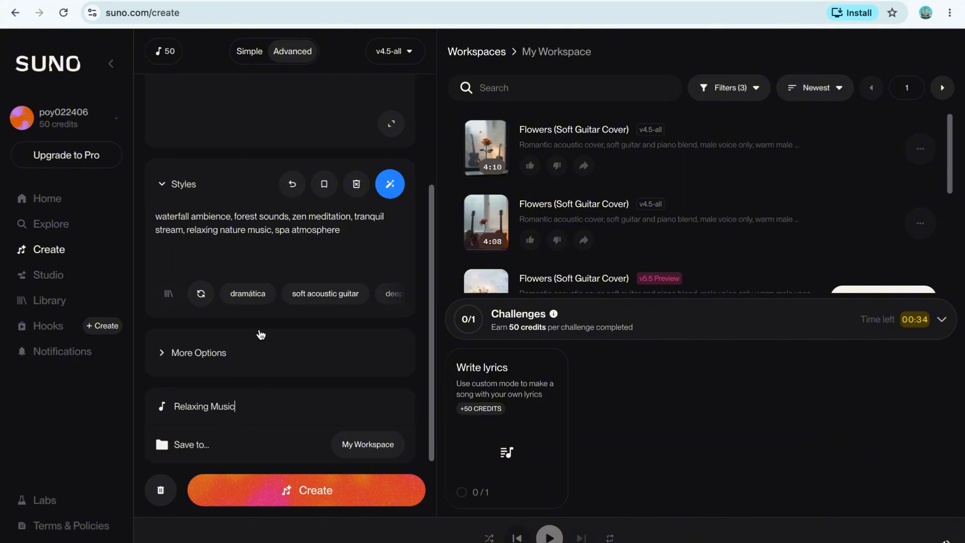
scroll(261, 328, "up", 3)
scroll(308, 405, "down", 3)
scroll(340, 400, "up", 3)
left_click(323, 496)
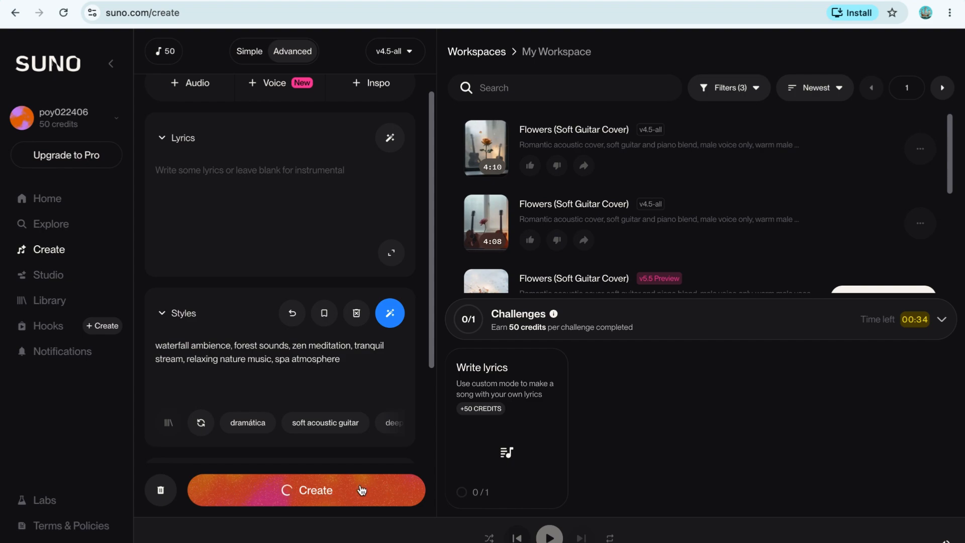
Step: Look over the new Relaxing Music songs in the workspace and collapse the Challenges section
scroll(724, 229, "down", 3)
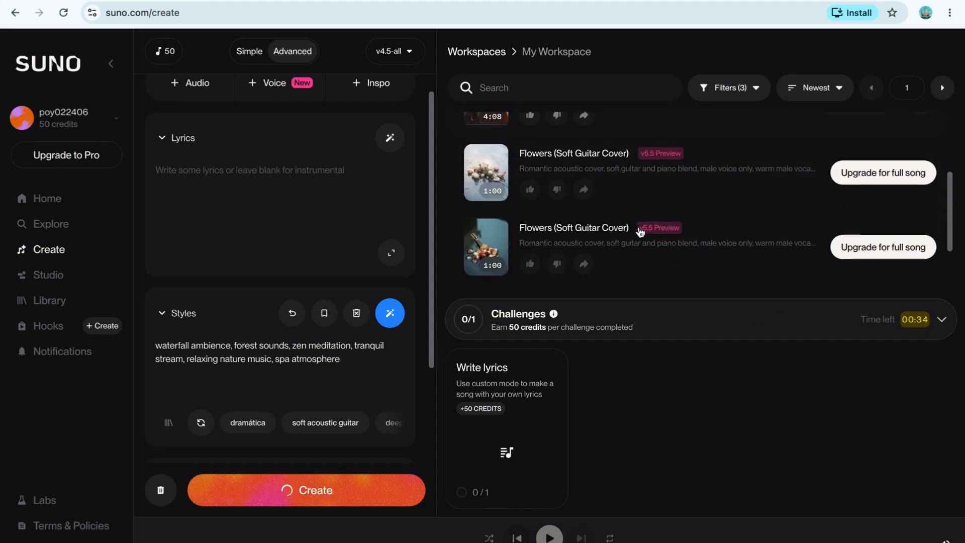
scroll(643, 235, "up", 3)
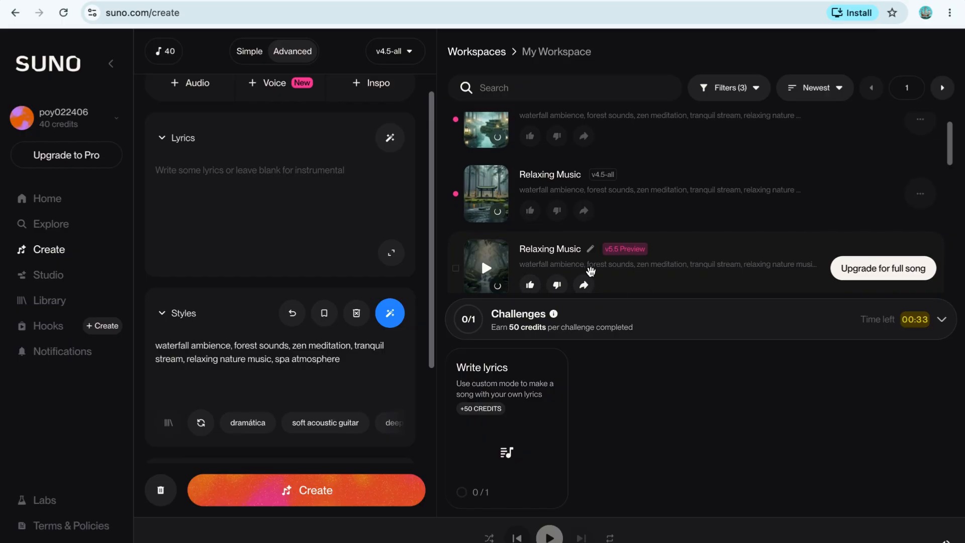
scroll(590, 270, "up", 1)
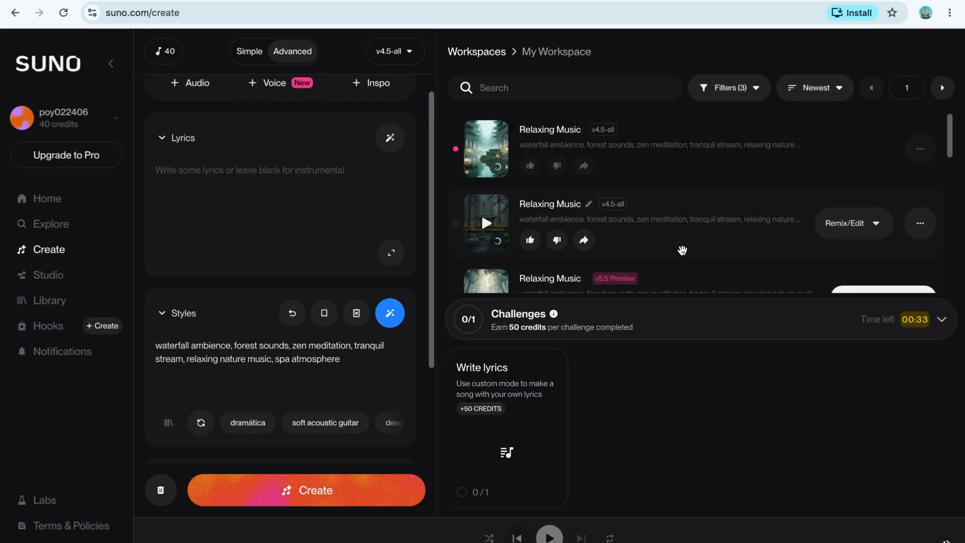
left_click(941, 319)
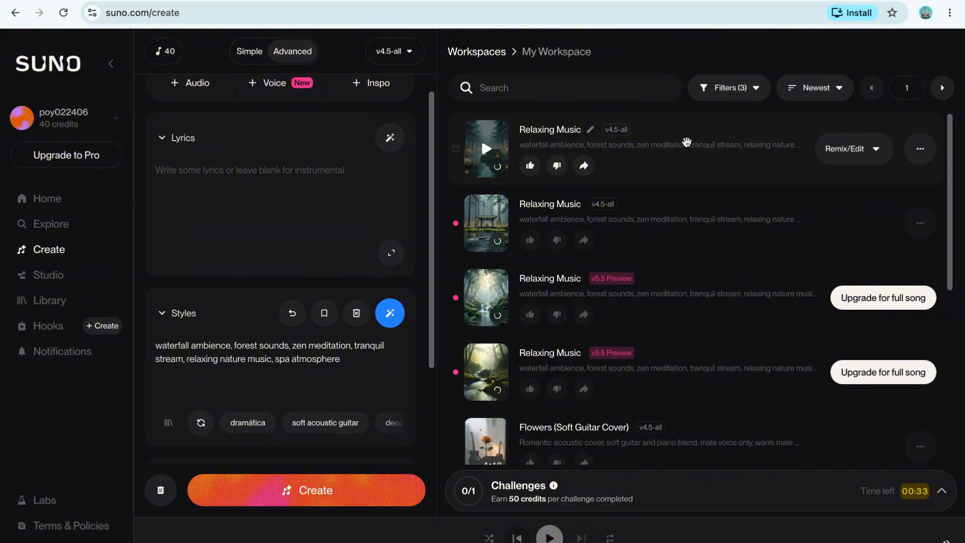
Step: Check the system sound volume in the macOS Control Center and close it
mouse_move(861, 0)
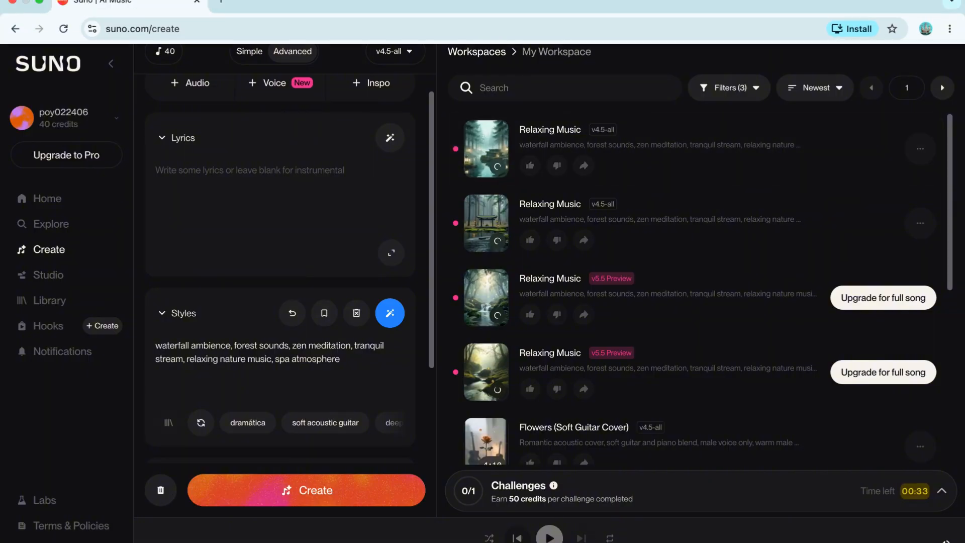
left_click(865, 0)
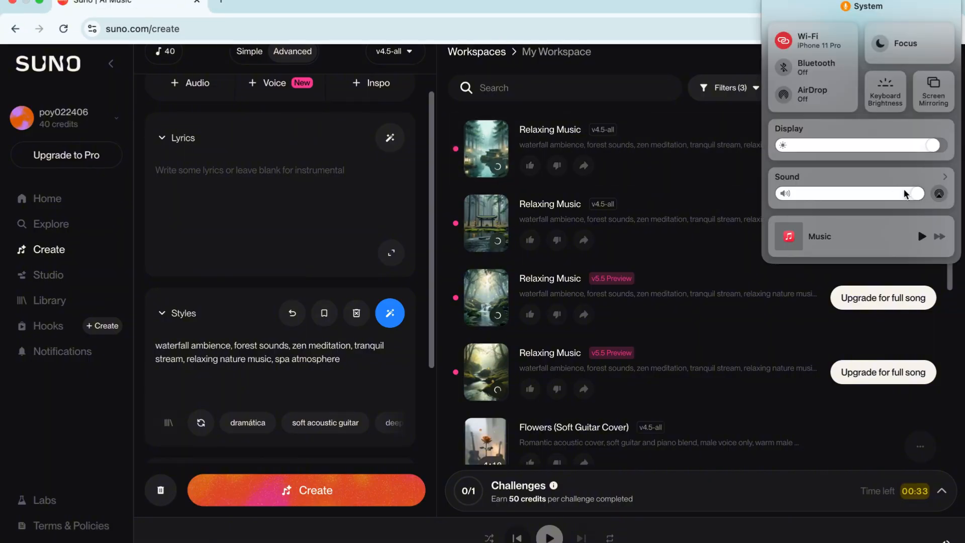
left_click(865, 0)
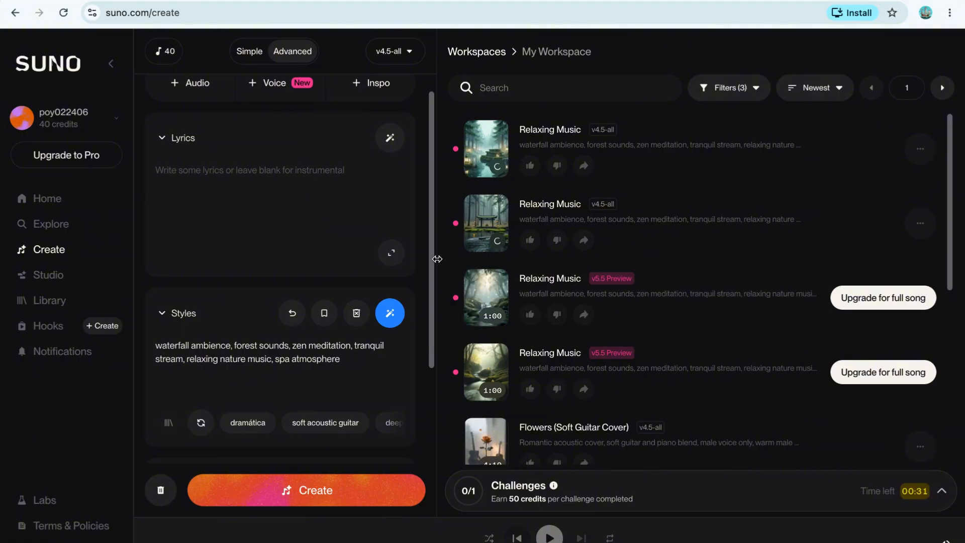
Step: Download the 7:59 v4.5-all version of Relaxing Music as MP3 audio, continuing without an upgrade
left_click(920, 150)
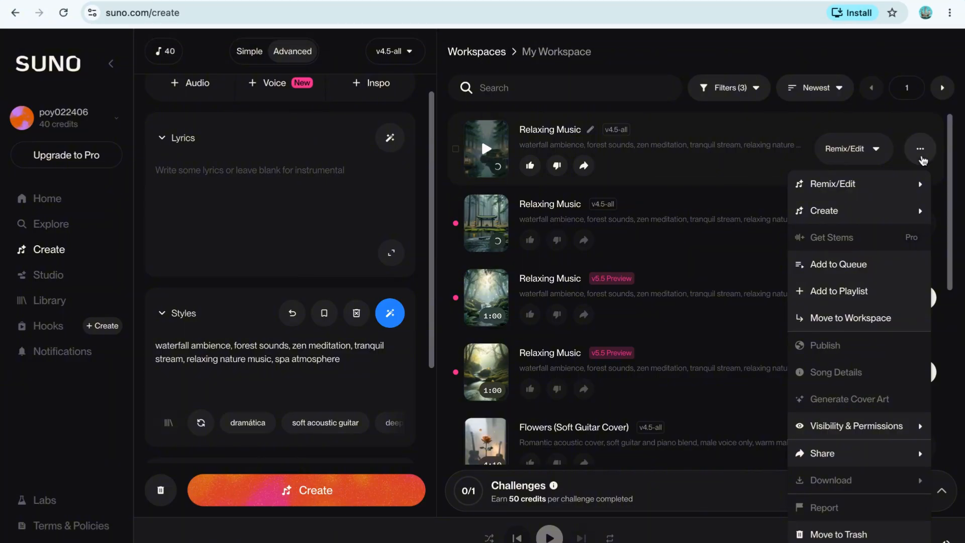
left_click(921, 157)
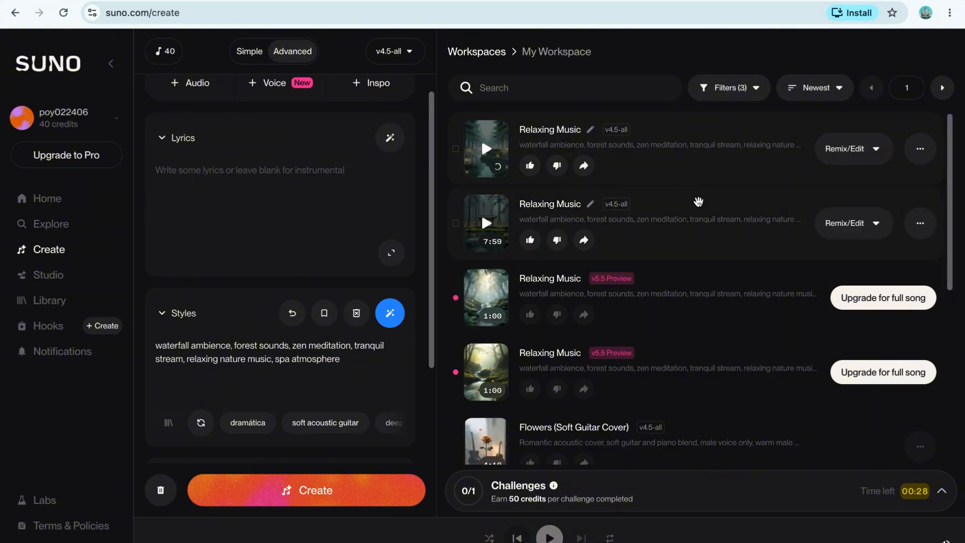
left_click(919, 222)
mouse_move(847, 497)
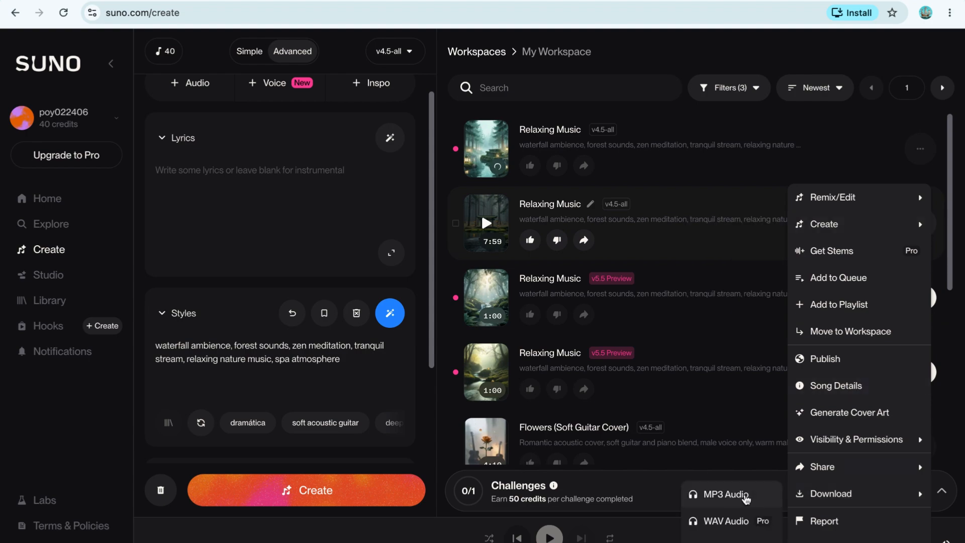
left_click(746, 497)
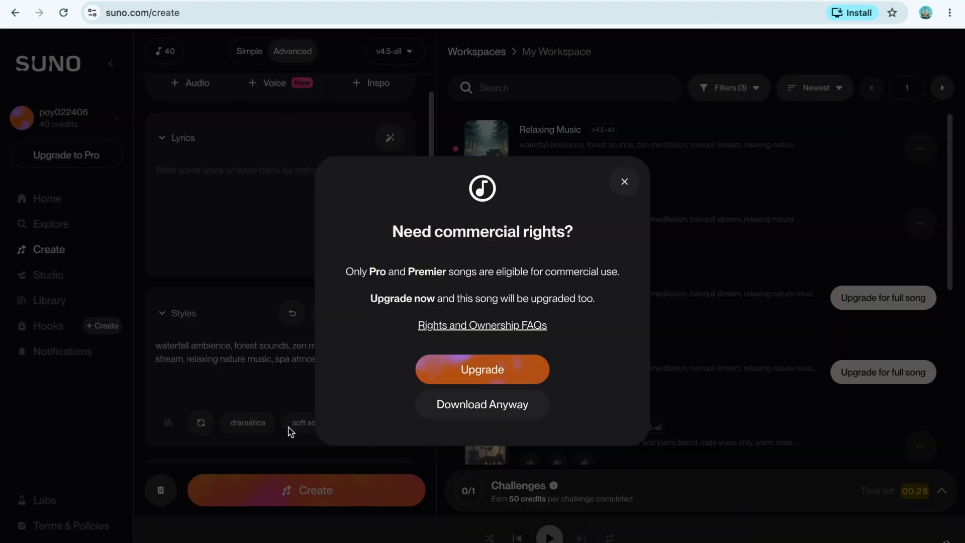
left_click(483, 406)
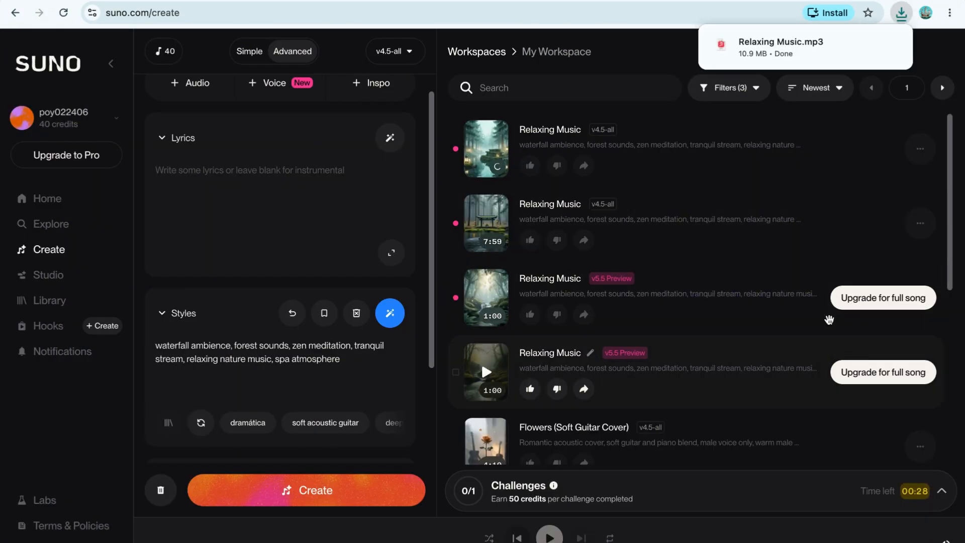
Step: Show the downloaded Relaxing Music.mp3 in the Downloads folder and copy it to the desktop
left_click(866, 45)
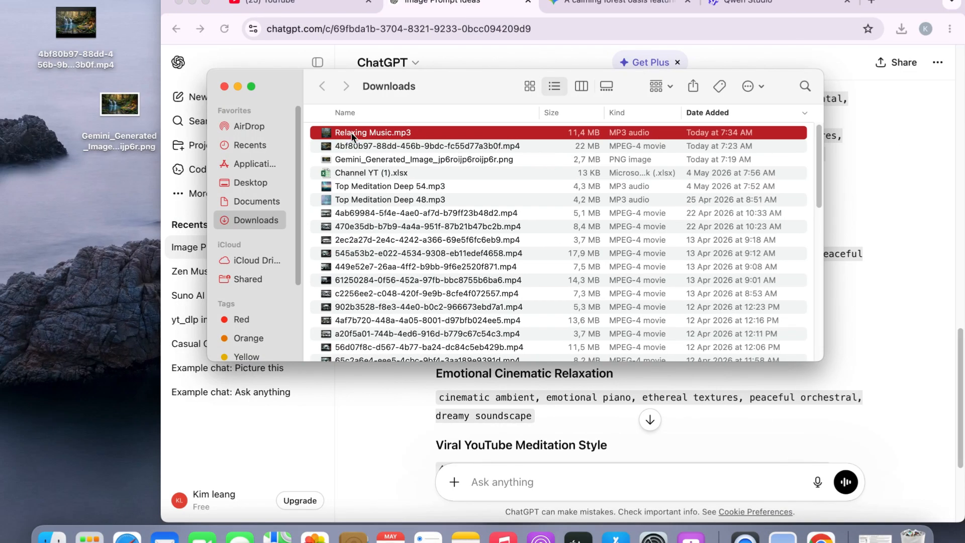
right_click(352, 135)
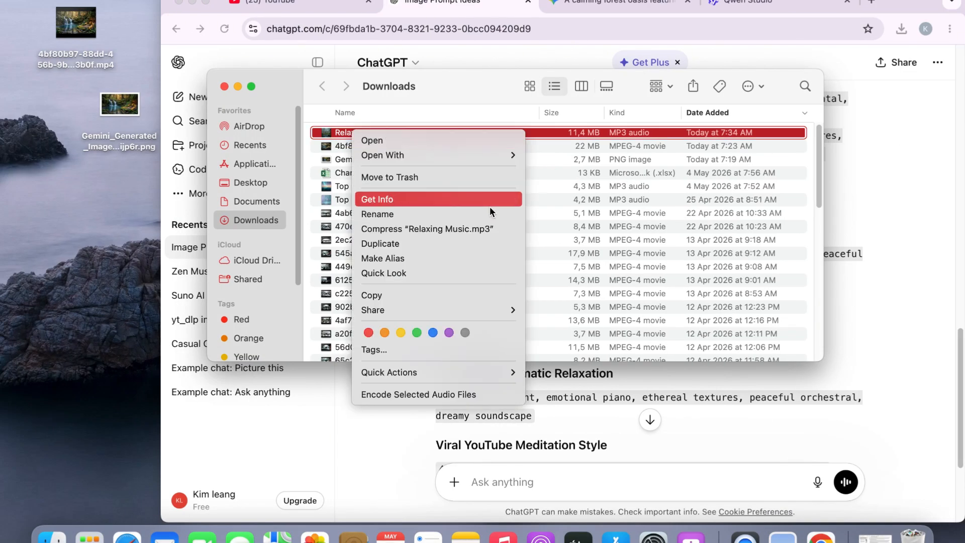
left_click(397, 295)
right_click(75, 193)
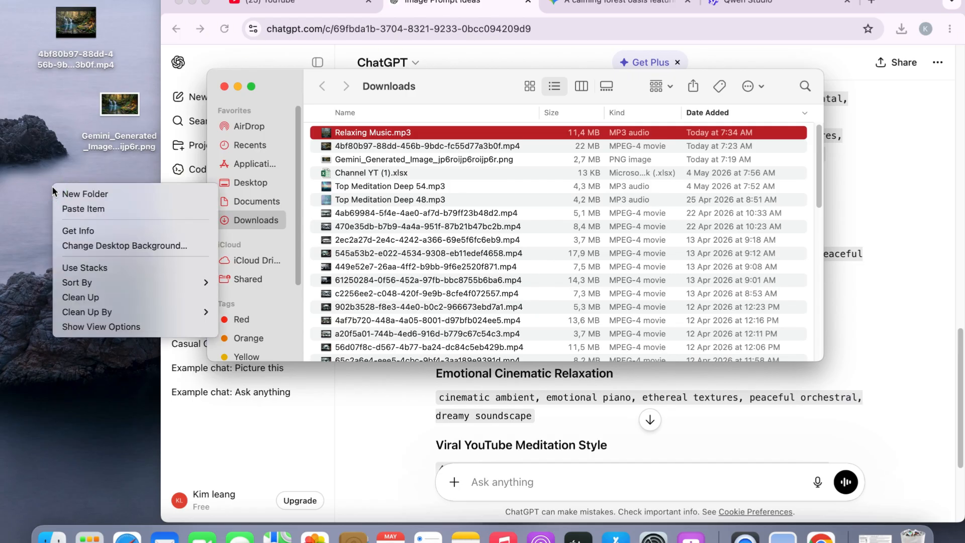
left_click(71, 207)
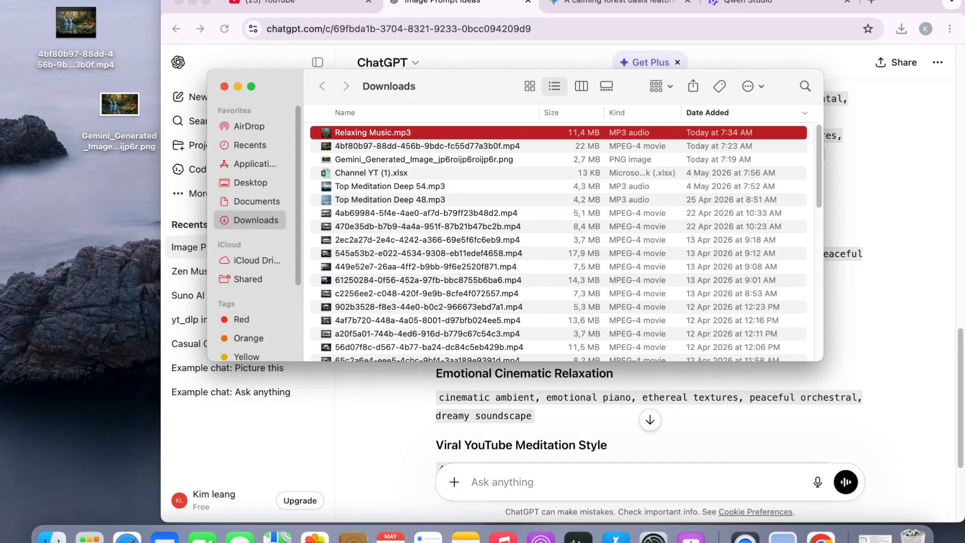
Step: Clear the browser and Downloads windows off the desktop and move Relaxing Music.mp3 near the Gemini image
left_click(192, 3)
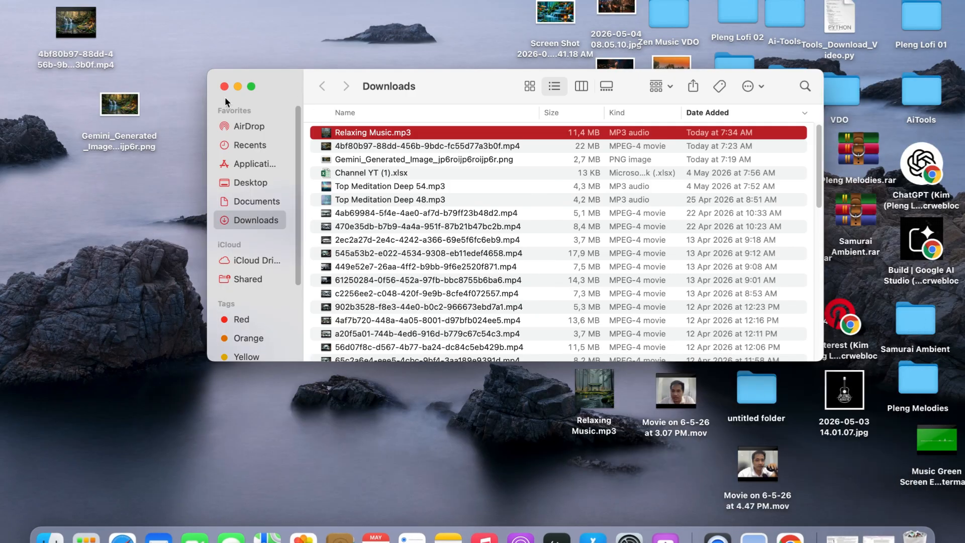
left_click(238, 87)
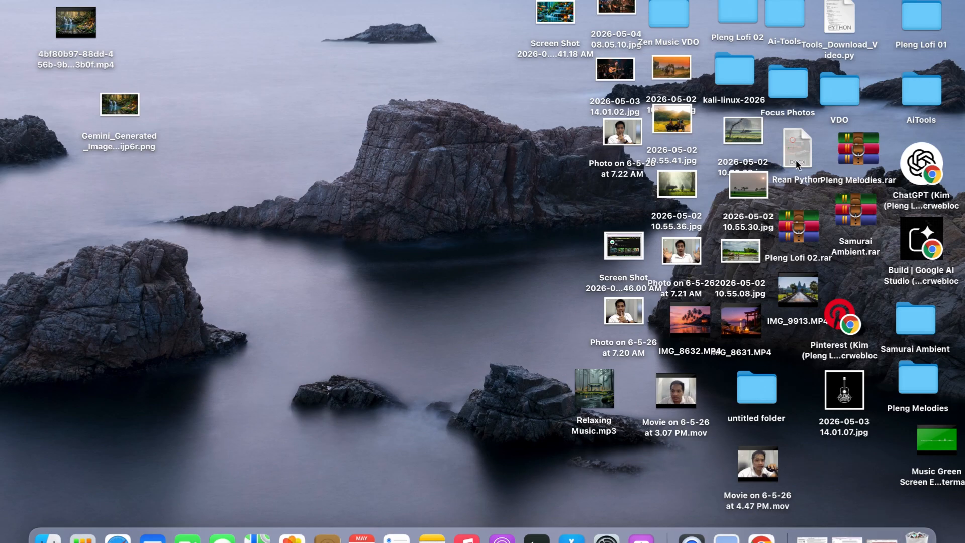
left_click_drag(608, 400, 209, 157)
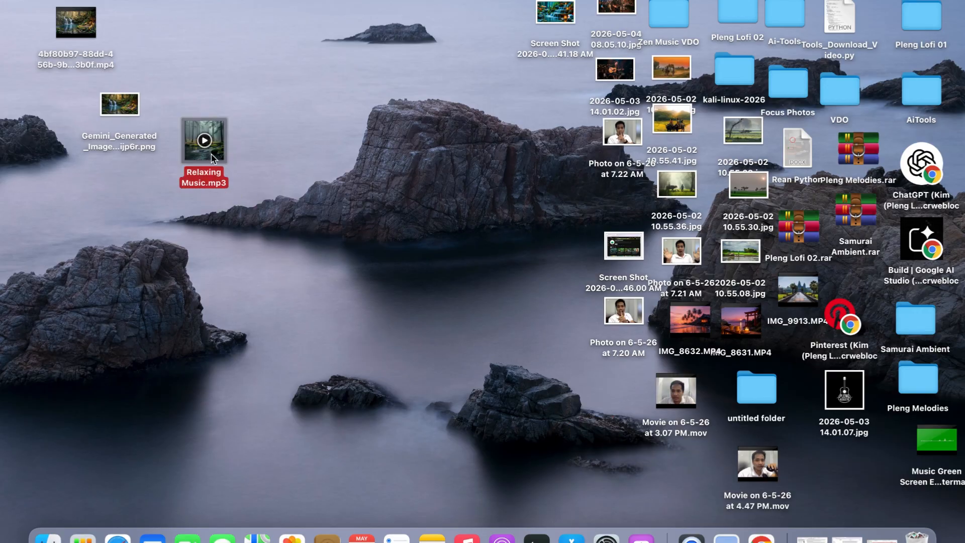
Step: Play Relaxing Music.mp3 in the Music app briefly, pause it and close the player window
double_click(212, 158)
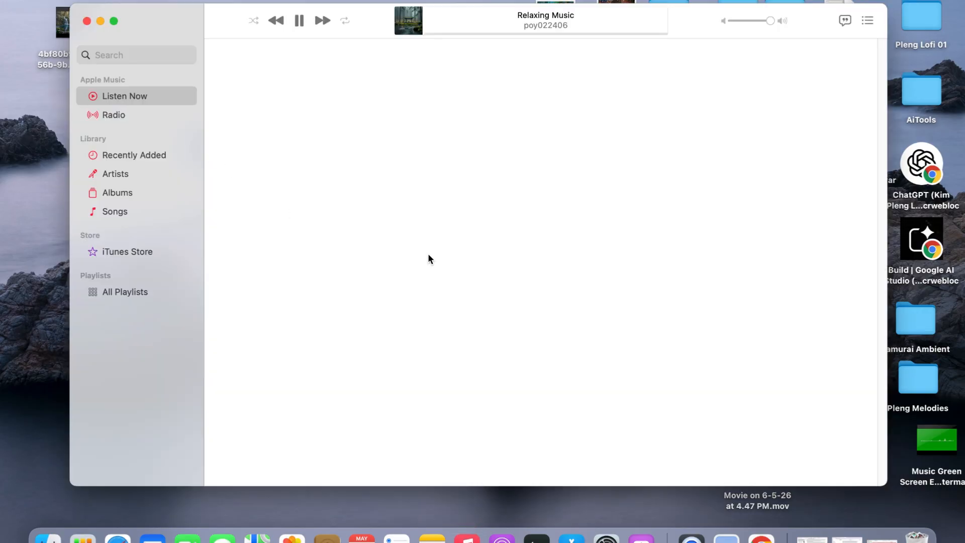
left_click(299, 20)
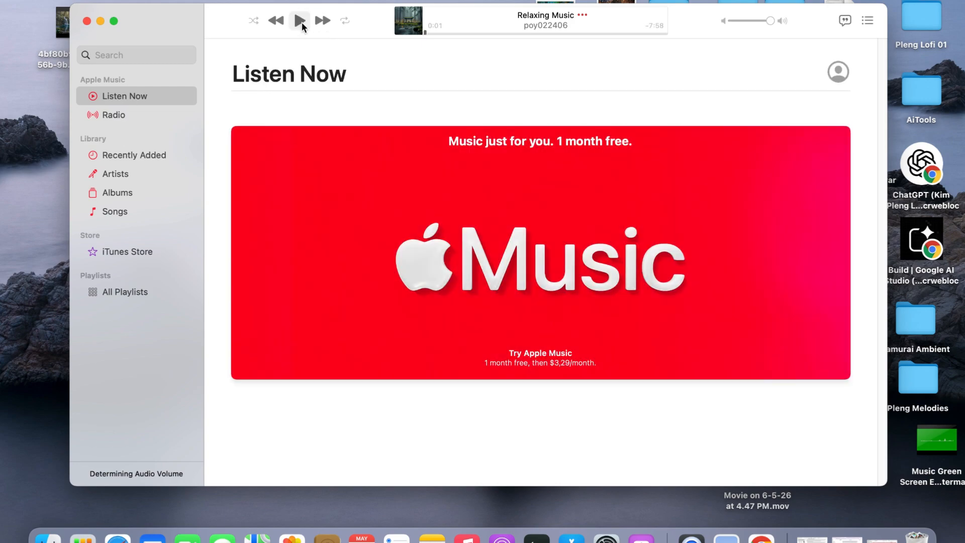
left_click(87, 21)
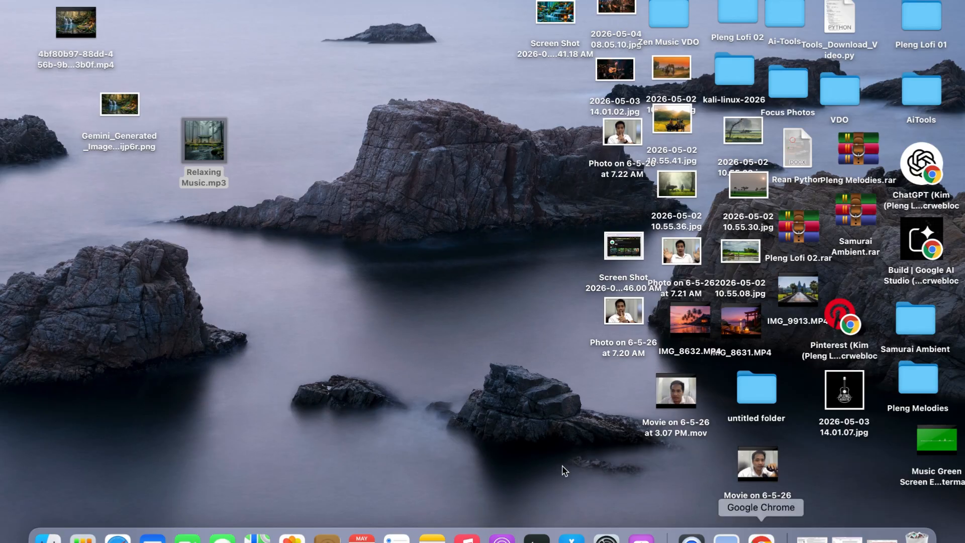
Step: Move Relaxing Music.mp3 directly beside the waterfall MP4 video on the desktop
left_click(219, 155)
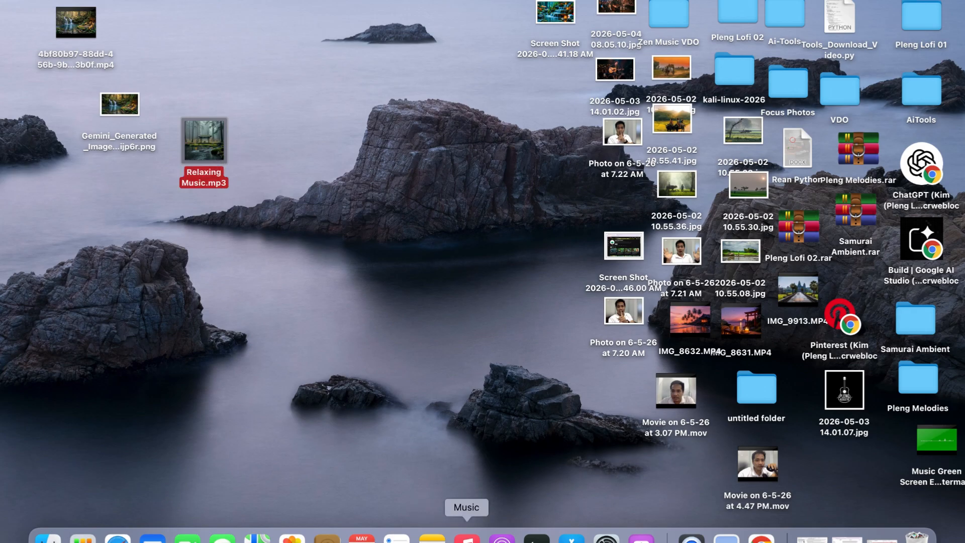
right_click(467, 536)
left_click(466, 506)
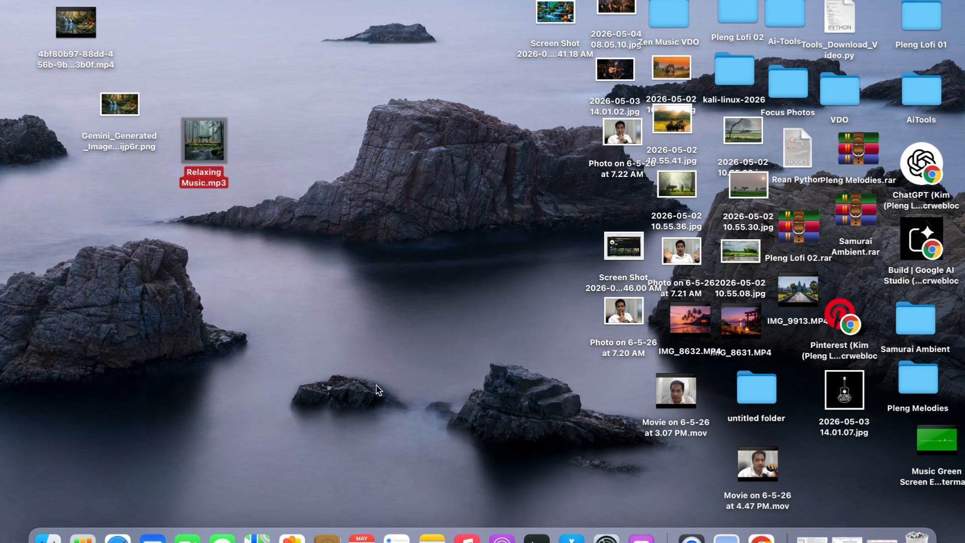
left_click_drag(211, 151, 147, 33)
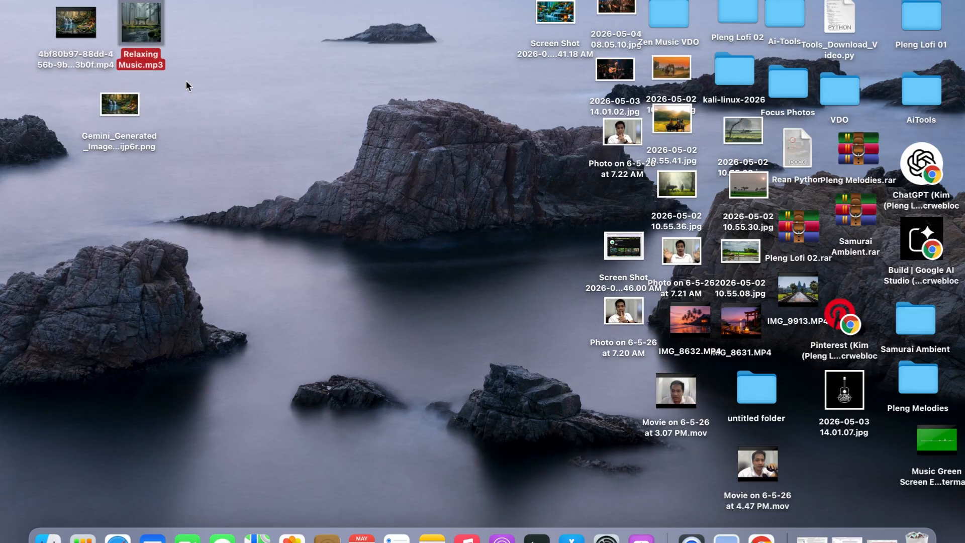
Step: Open CapCut, dismiss the version update notice and create a new project
left_click(83, 537)
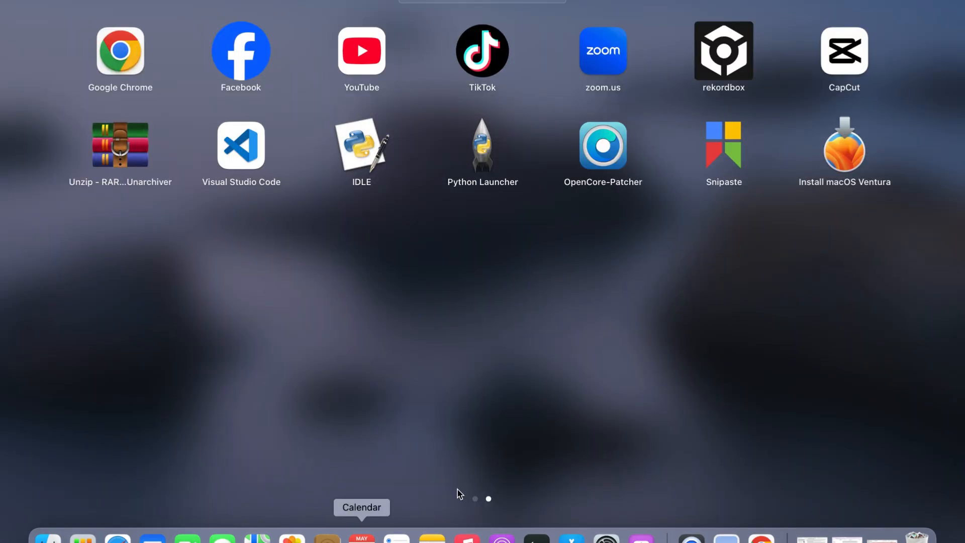
left_click(848, 81)
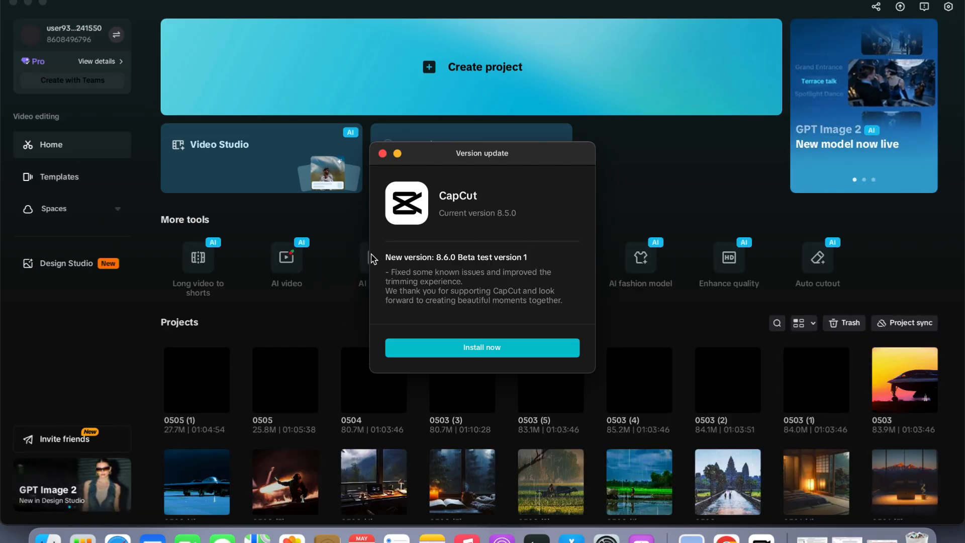
left_click(383, 153)
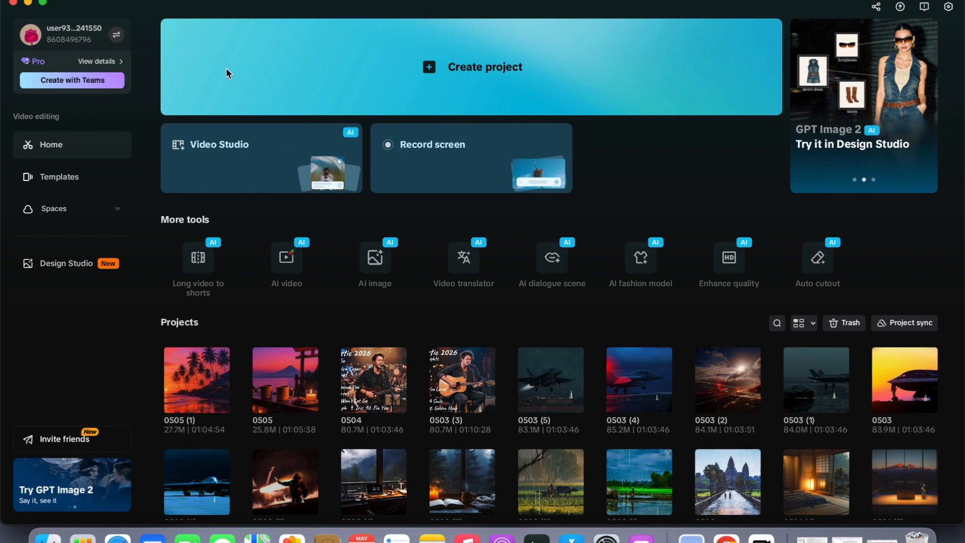
left_click(475, 71)
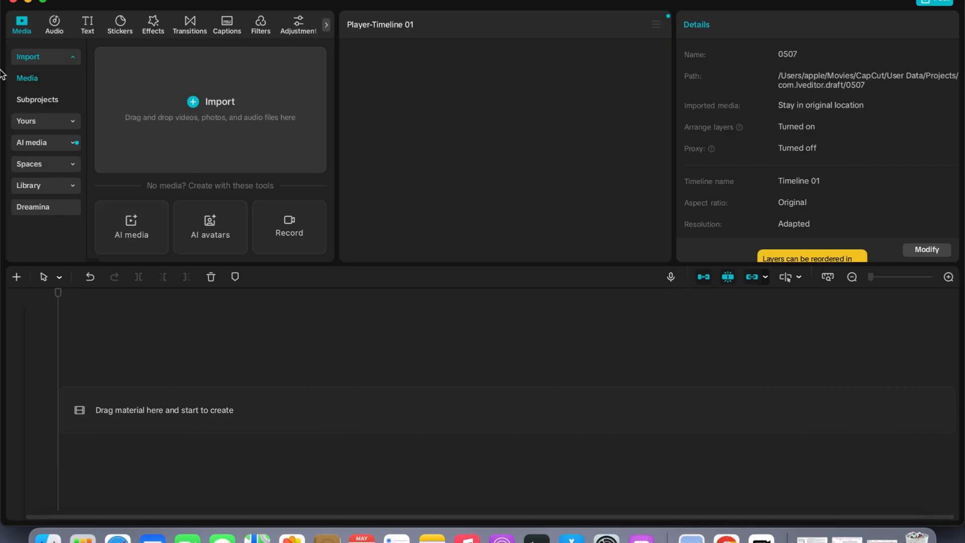
Step: Import the waterfall video 4bf80b97-88dd-456b-9bdc-fc55d77a3b0f.mp4 from the Desktop and place it at the start of the timeline
left_click(211, 126)
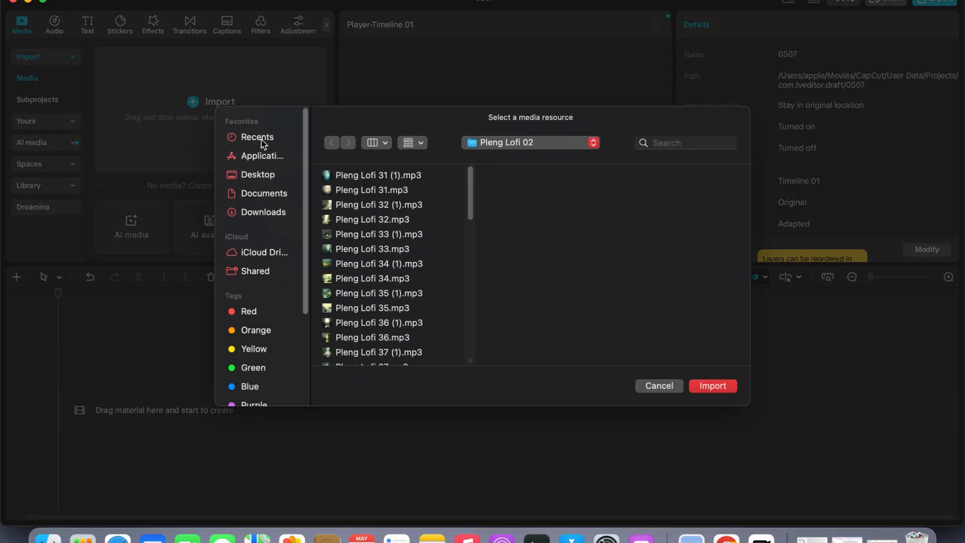
left_click(261, 177)
scroll(390, 323, "down", 10)
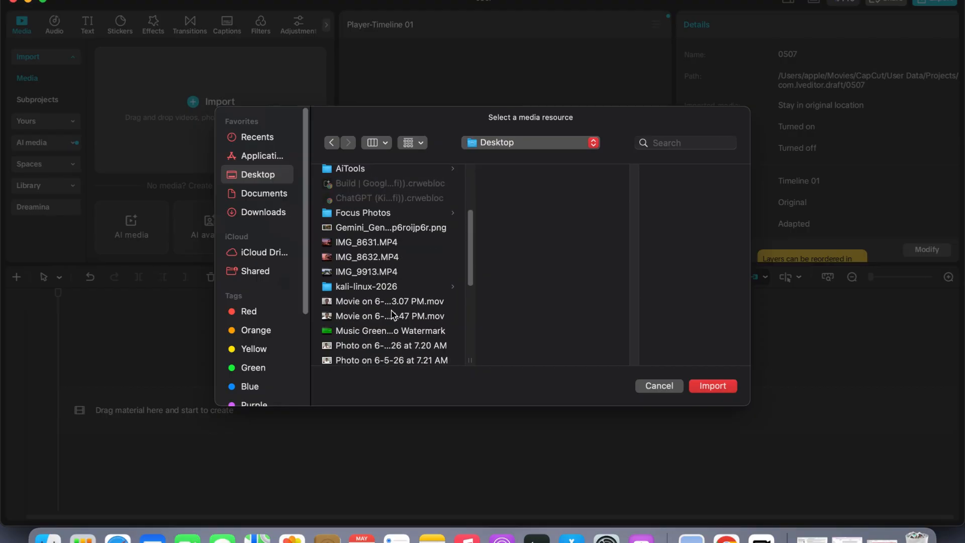
scroll(379, 318, "up", 5)
scroll(339, 325, "down", 8)
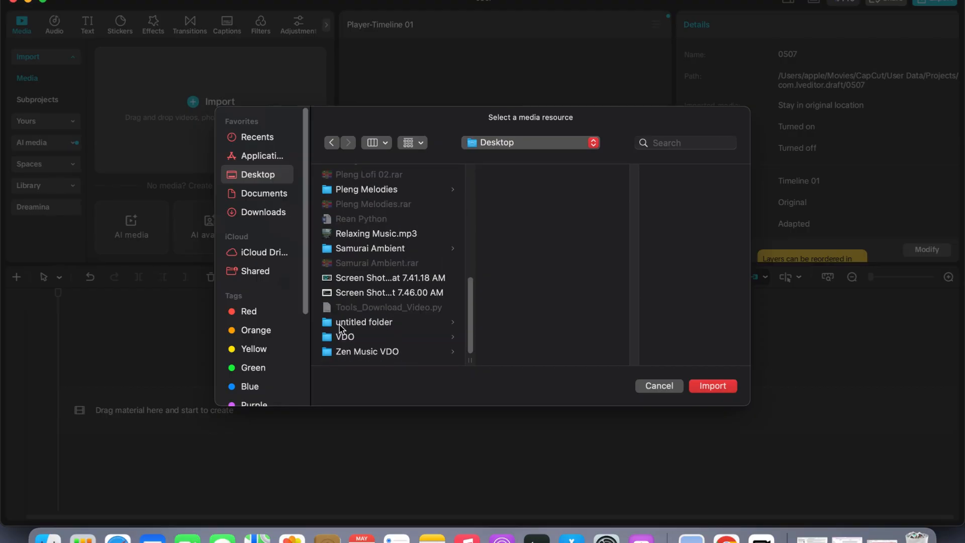
left_click(381, 236)
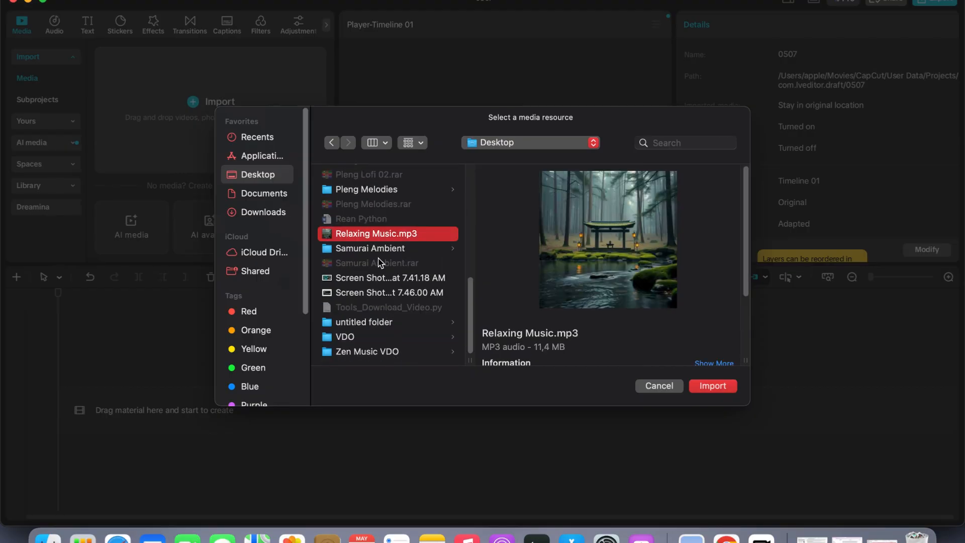
scroll(380, 259, "up", 5)
scroll(384, 300, "down", 5)
scroll(386, 321, "up", 10)
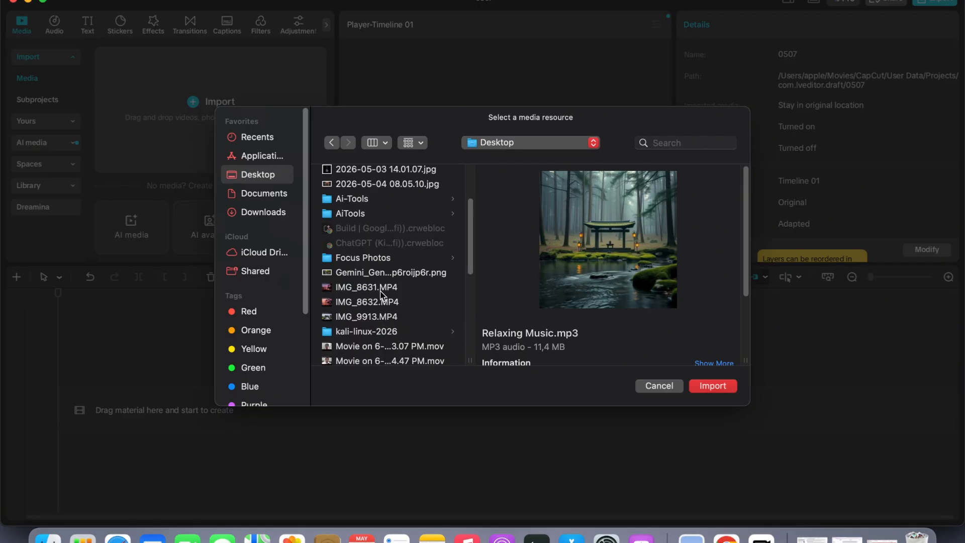
scroll(407, 300, "up", 4)
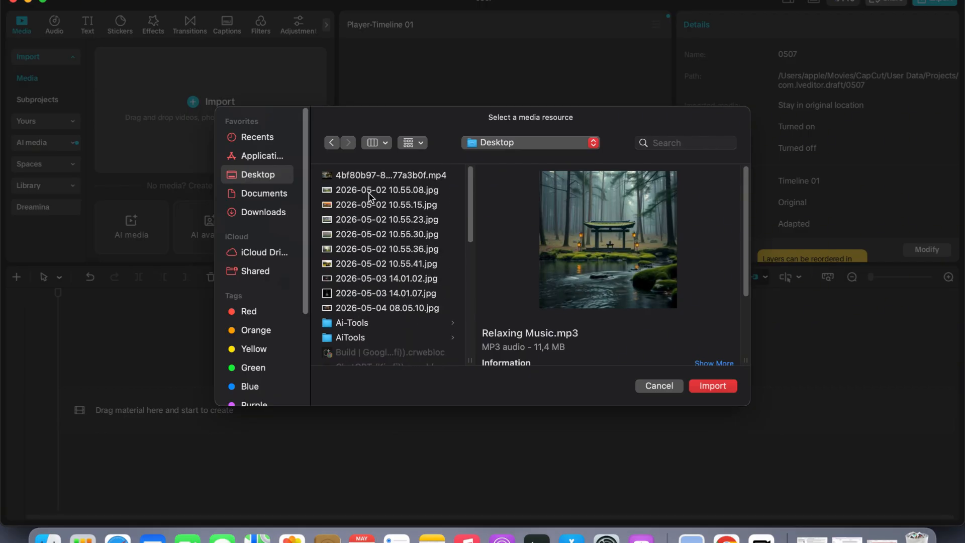
left_click(370, 175)
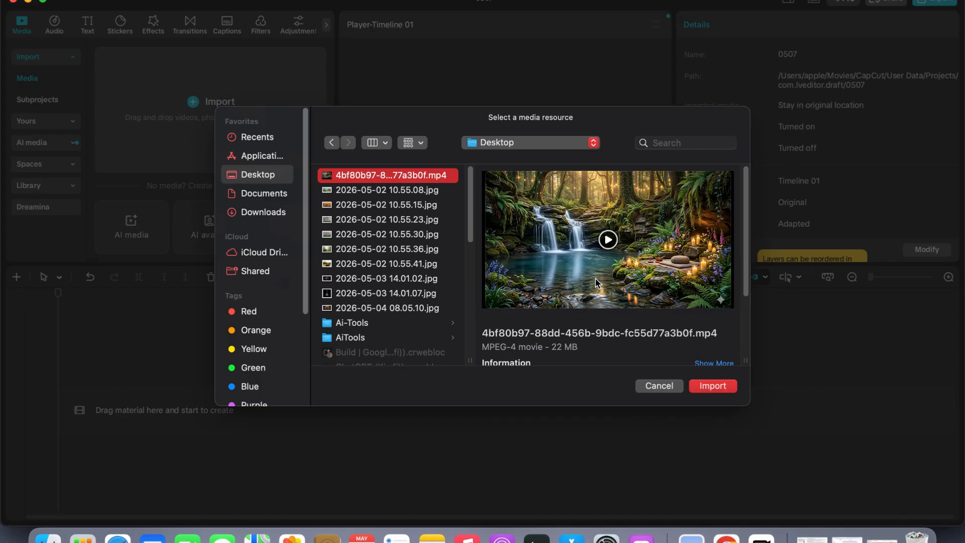
left_click(713, 385)
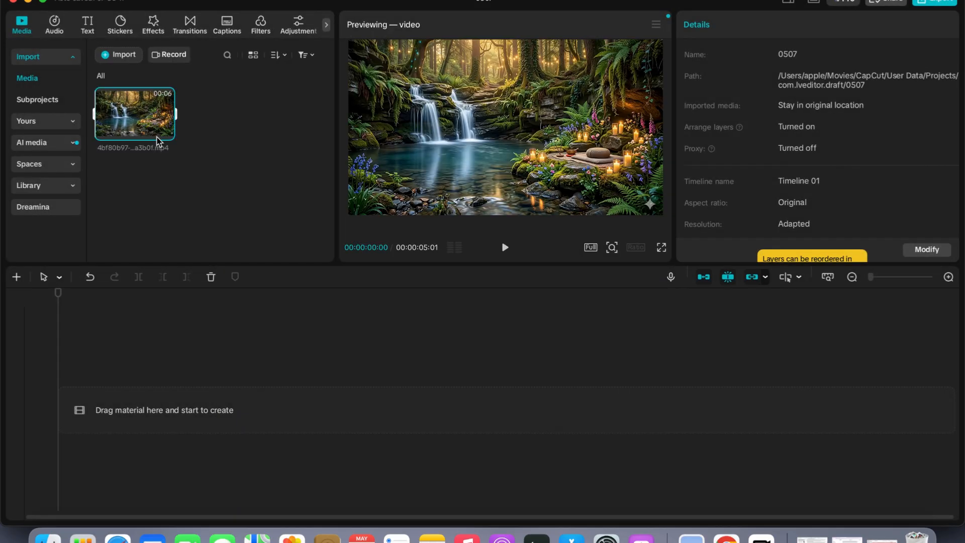
left_click_drag(164, 108, 129, 392)
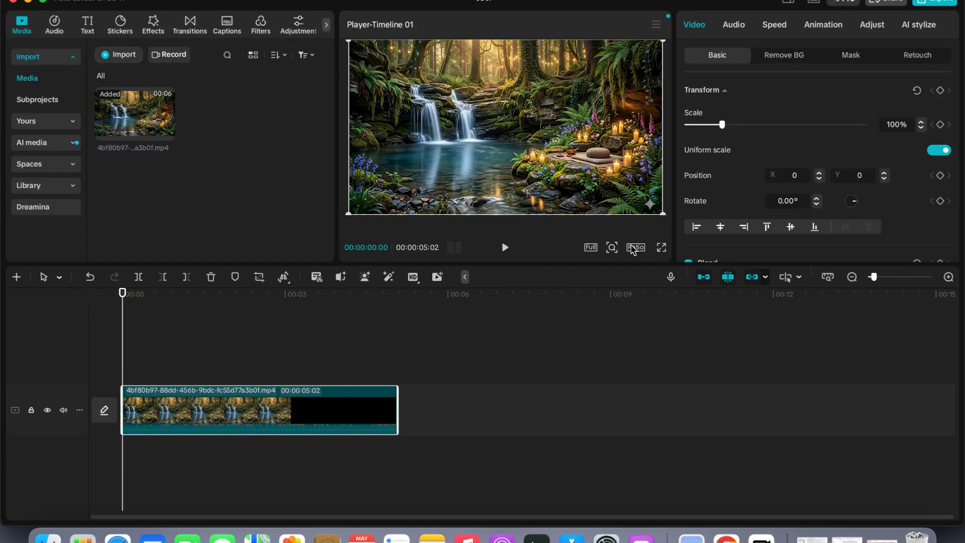
Step: Set the project's aspect ratio to 16:9 and enlarge the waterfall clip to a scale of 115%
left_click(635, 247)
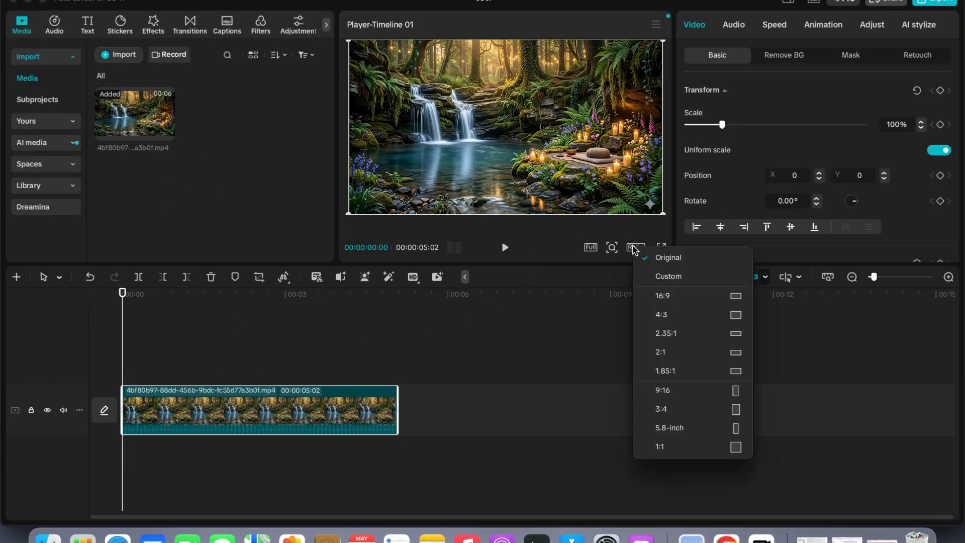
left_click(676, 302)
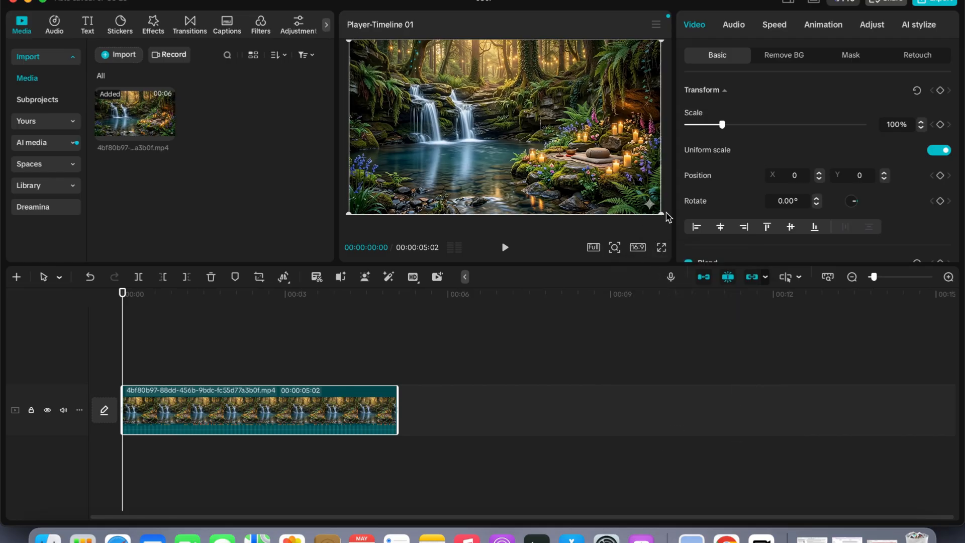
left_click_drag(663, 213, 691, 243)
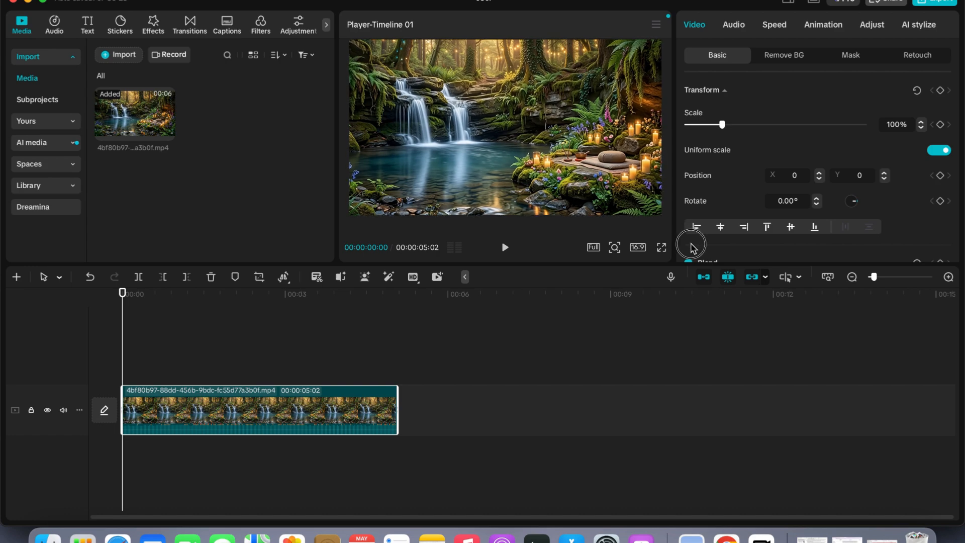
left_click(548, 173)
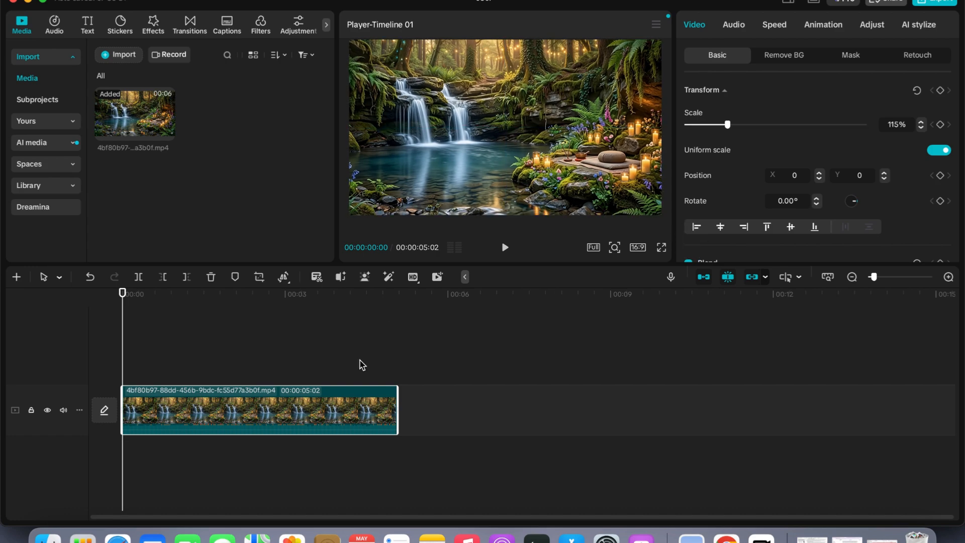
Step: Slow the waterfall clip on the timeline down to a speed of 0.50x
left_click(774, 25)
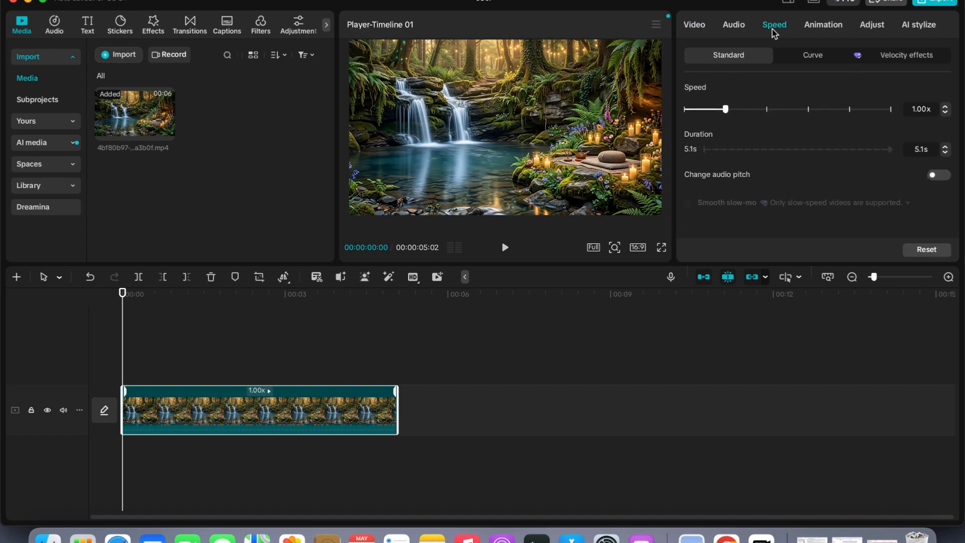
left_click(945, 114)
left_click(945, 114)
left_click(945, 114)
left_click(945, 113)
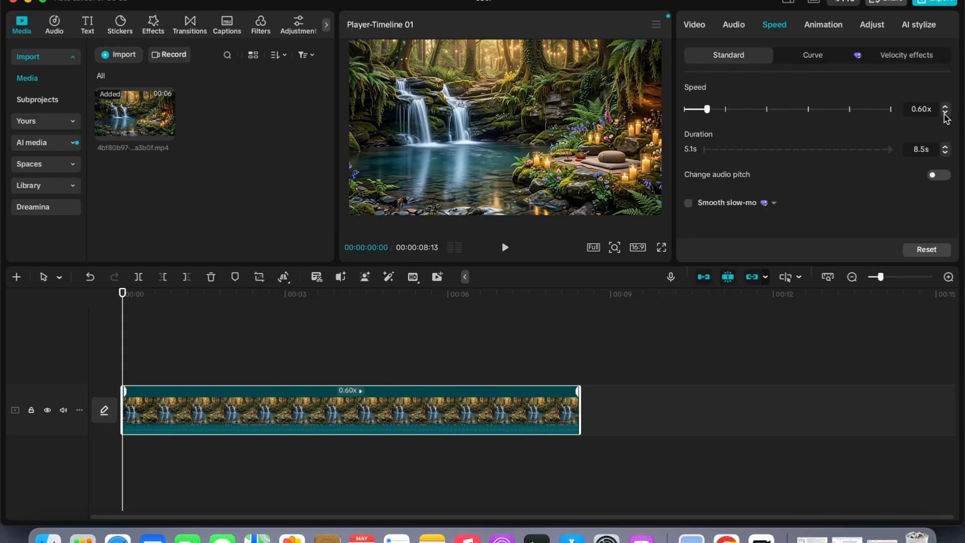
left_click(945, 113)
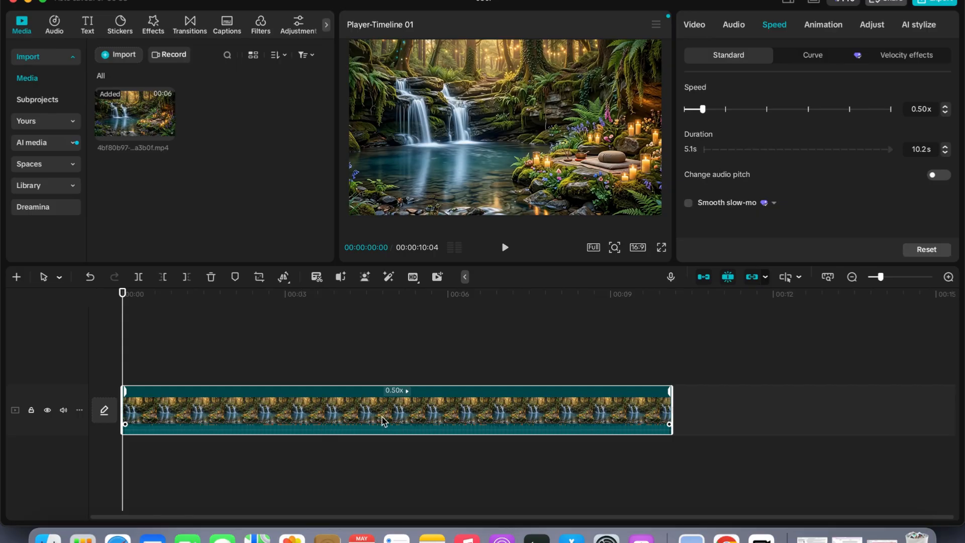
Step: Extract the audio from the waterfall clip and delete the separated audio track
right_click(300, 411)
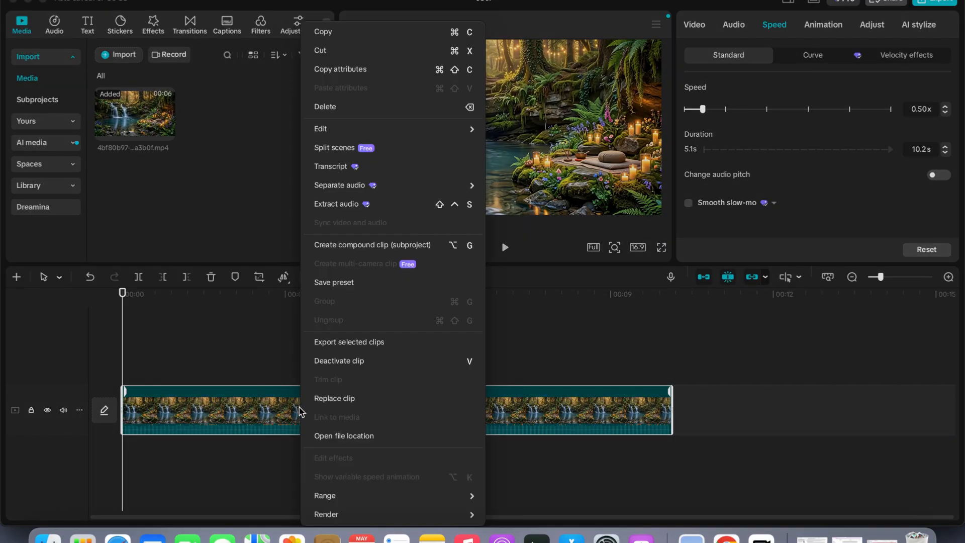
left_click(345, 206)
left_click(393, 445)
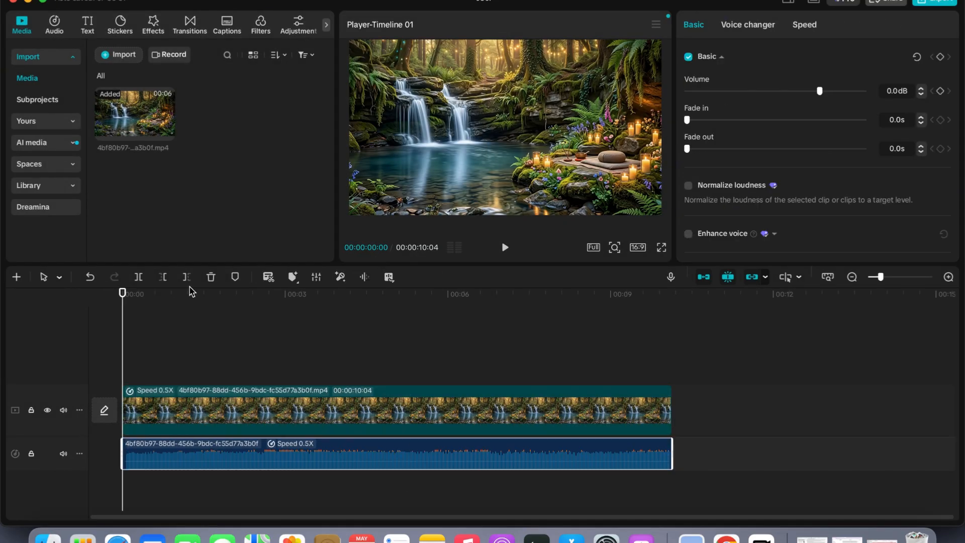
left_click(210, 277)
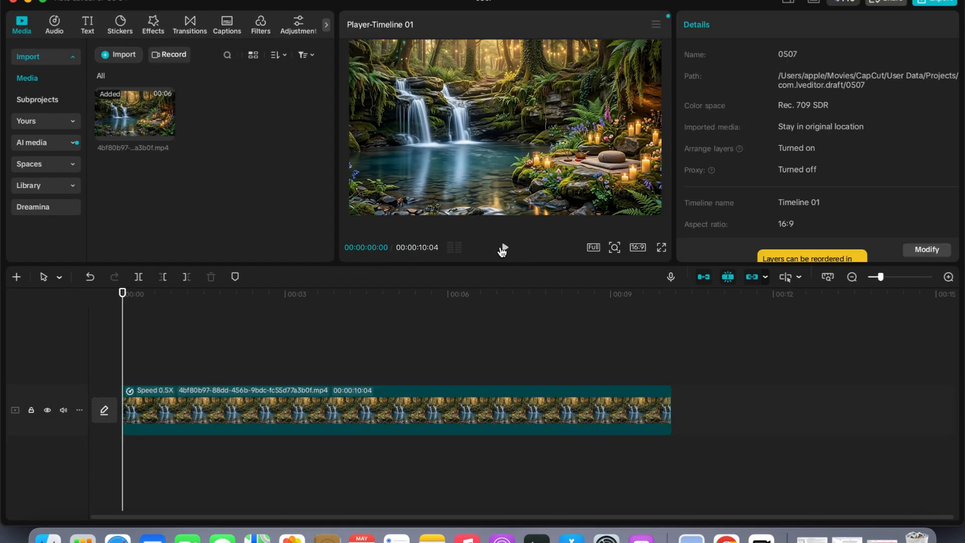
Step: Play the waterfall clip through to its end and place a copy directly after it on the main track
left_click(504, 248)
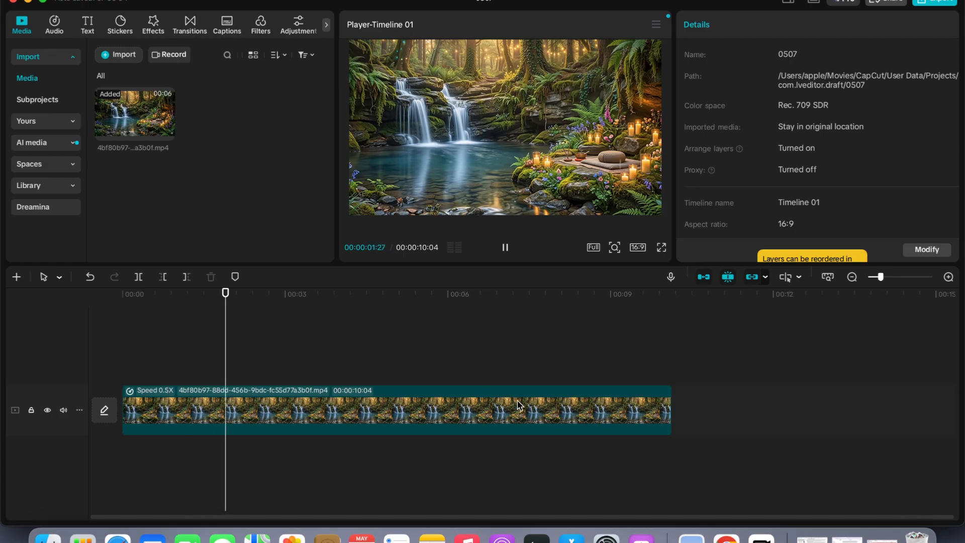
left_click(605, 413)
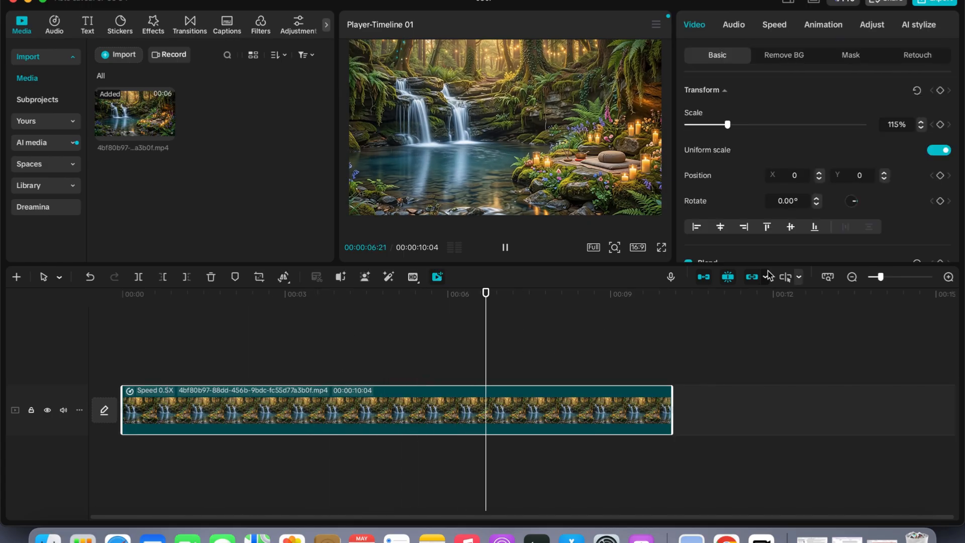
left_click(851, 276)
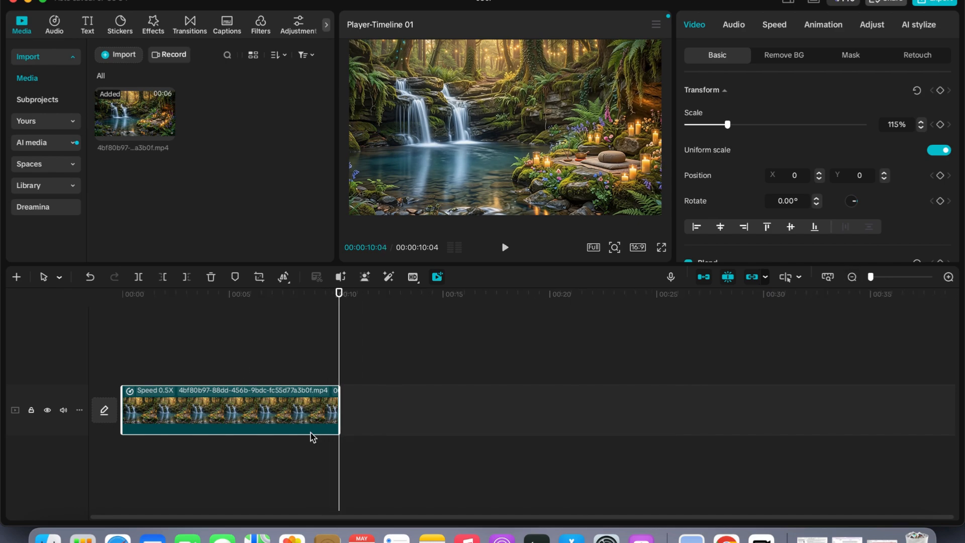
key("super+c")
key("super+v")
left_click_drag(416, 378, 416, 432)
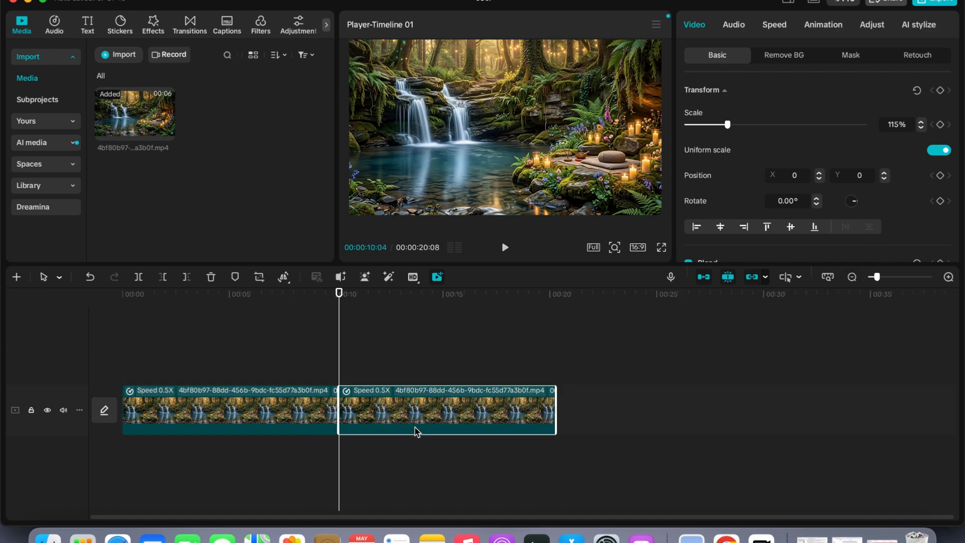
Step: Reverse the second waterfall clip and play back the transition between the two clips
left_click(570, 418)
right_click(509, 408)
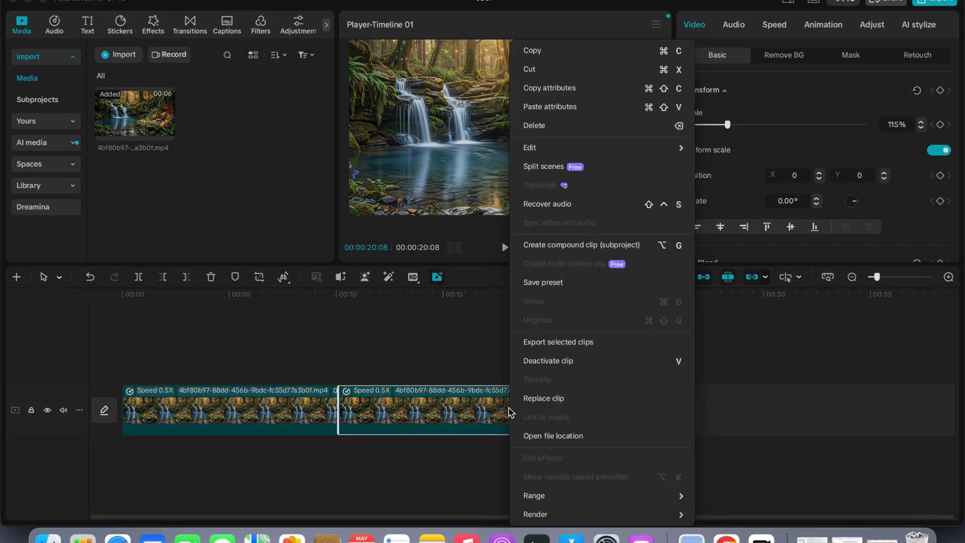
mouse_move(673, 149)
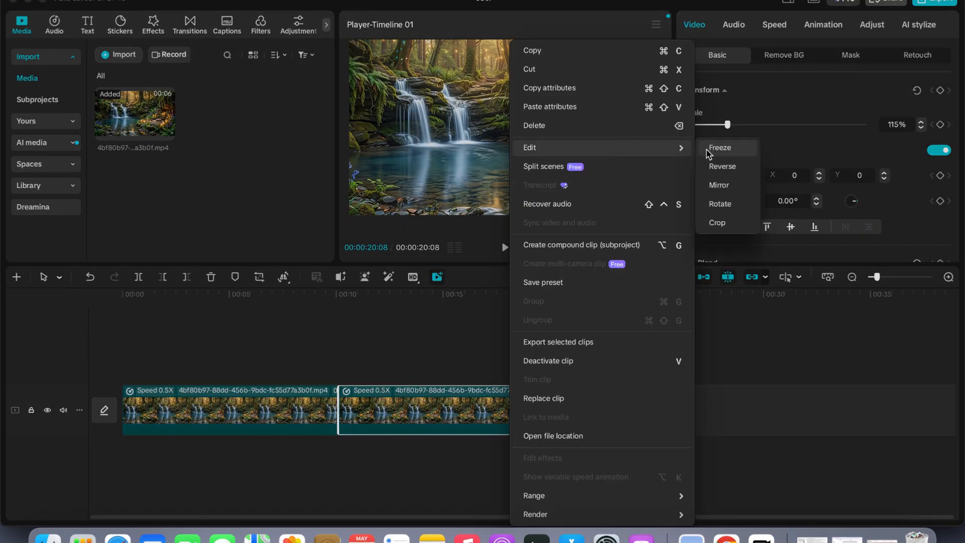
left_click(715, 170)
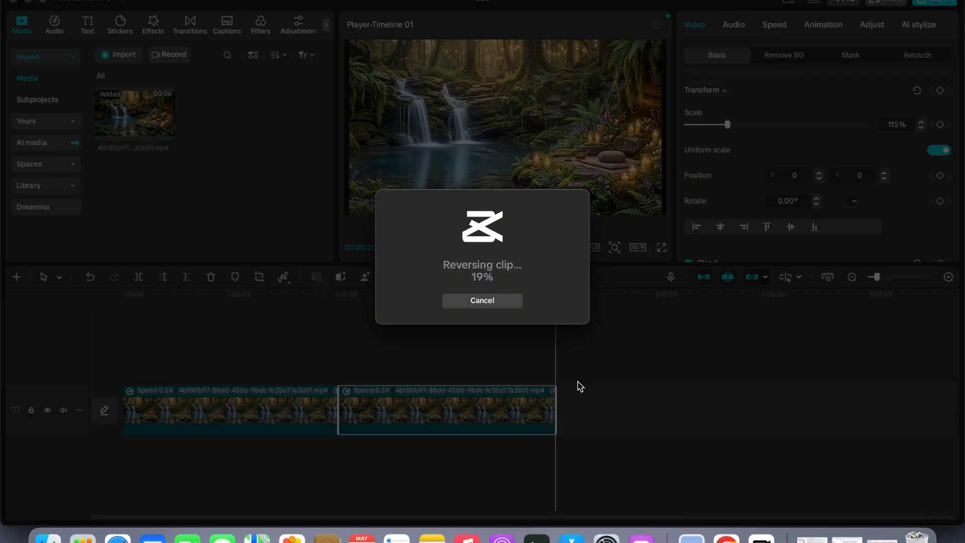
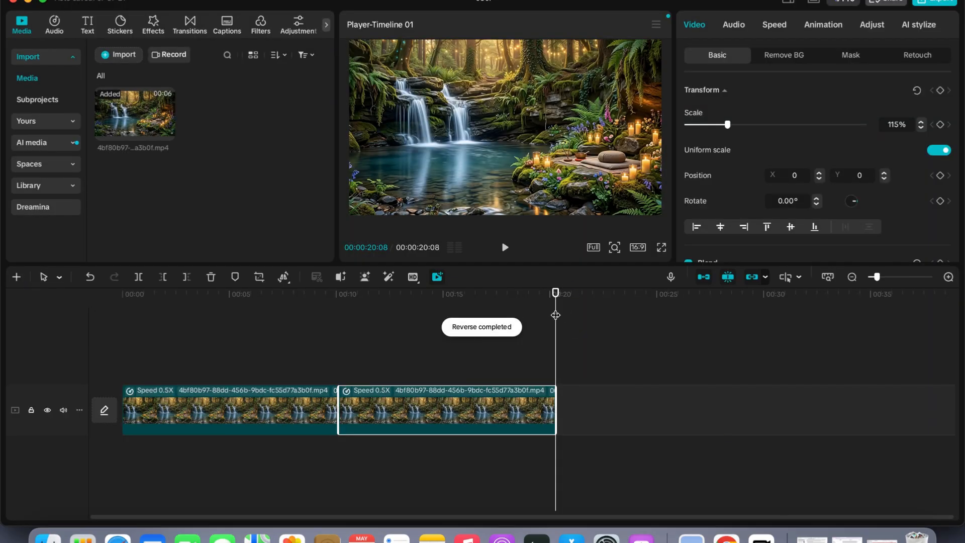
left_click(263, 304)
left_click_drag(263, 304, 329, 303)
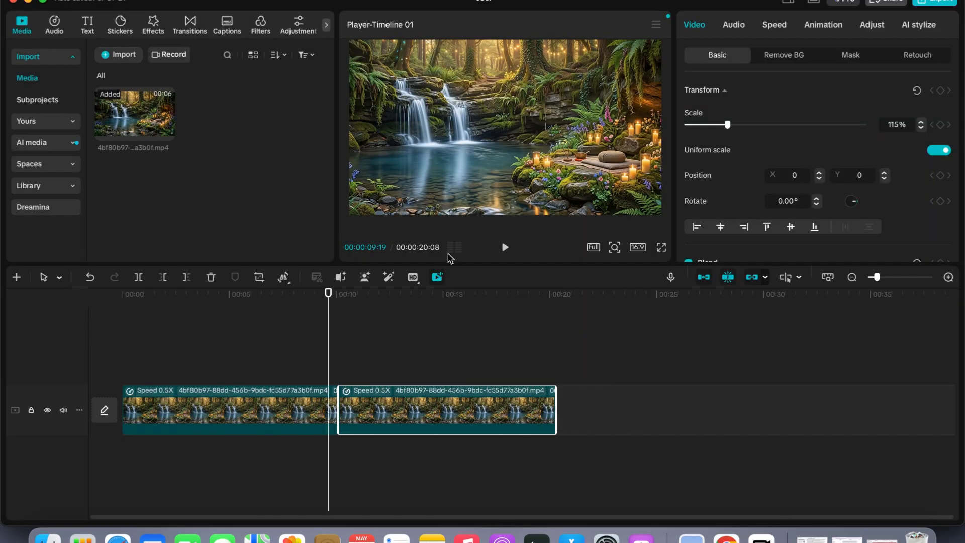
left_click(506, 248)
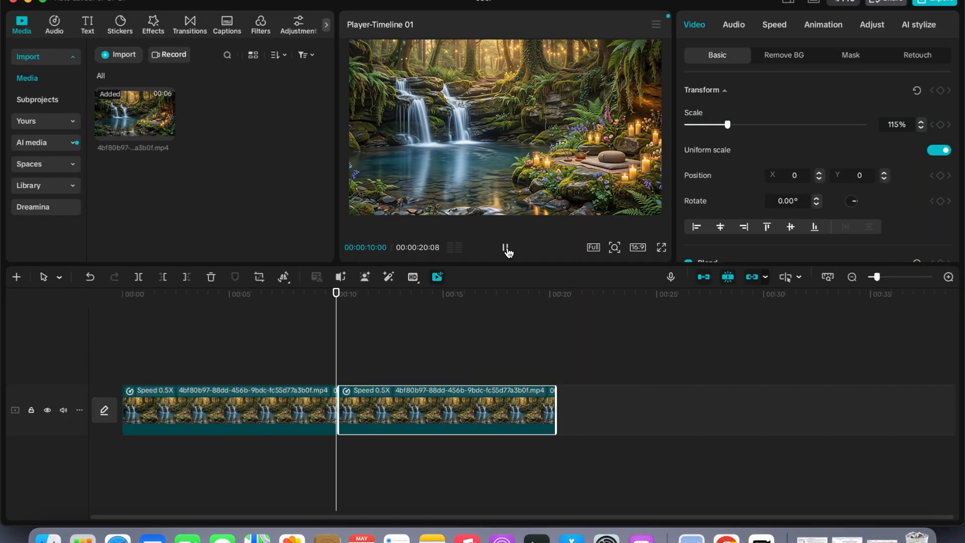
Step: Combine the forward and reversed waterfall clips into one compound clip
left_click(599, 427)
left_click(360, 421)
left_click(279, 410, "super")
right_click(280, 409)
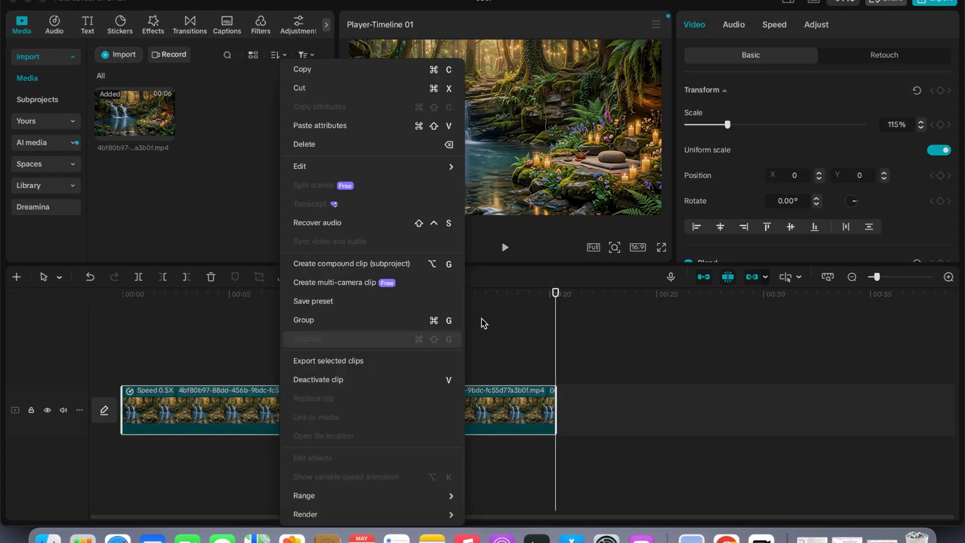
left_click(327, 263)
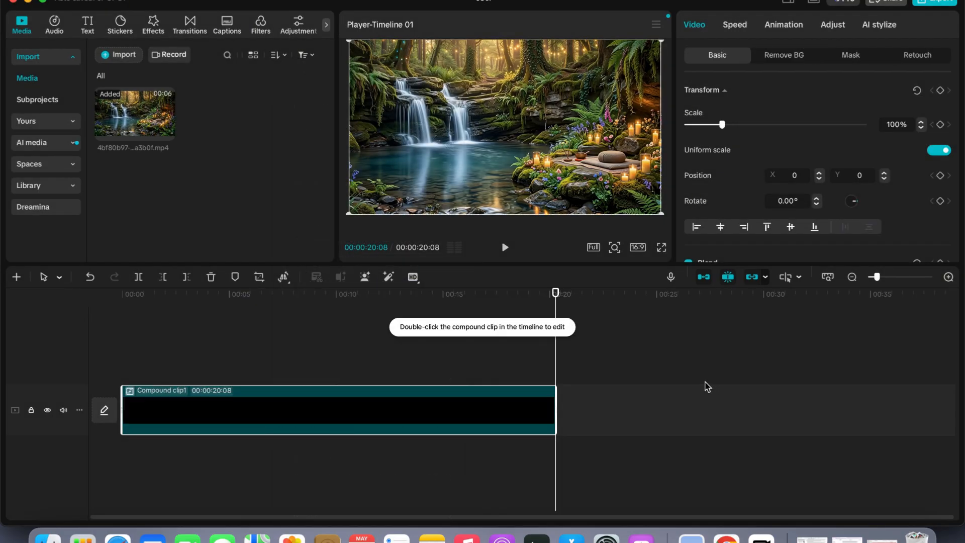
Step: Copy the compound clip and append two copies end to end on the main track
left_click(851, 277)
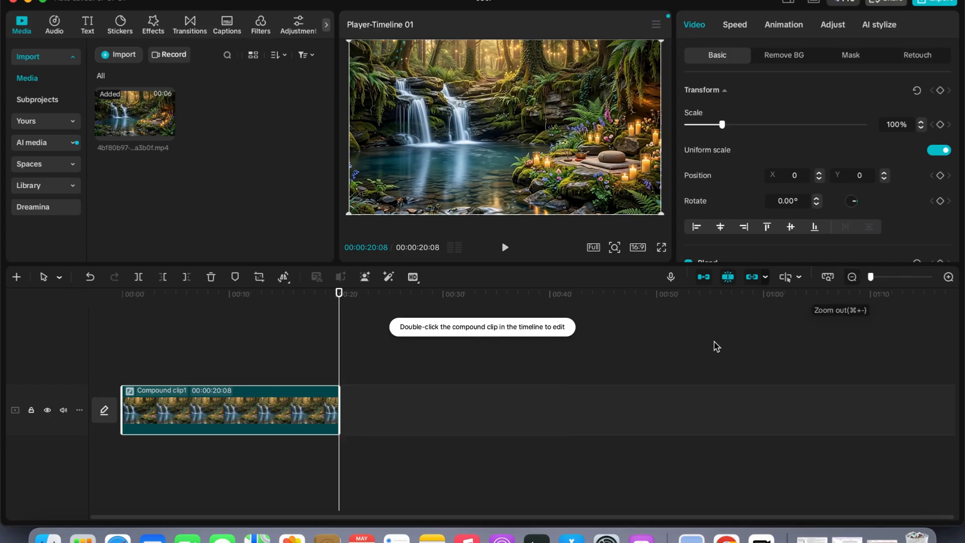
left_click(430, 424)
left_click(254, 433)
key("super+c")
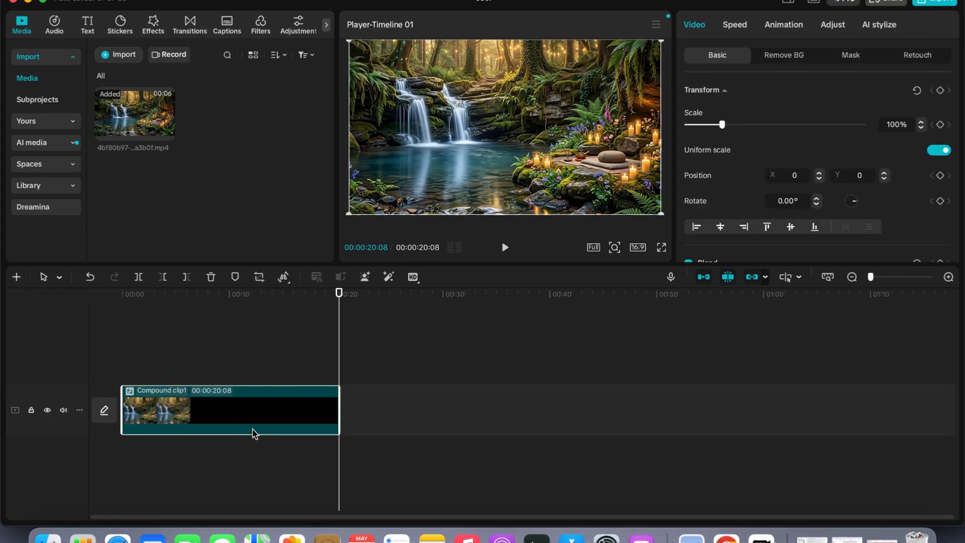
key("super+v")
left_click_drag(388, 370, 395, 411)
left_click(583, 413)
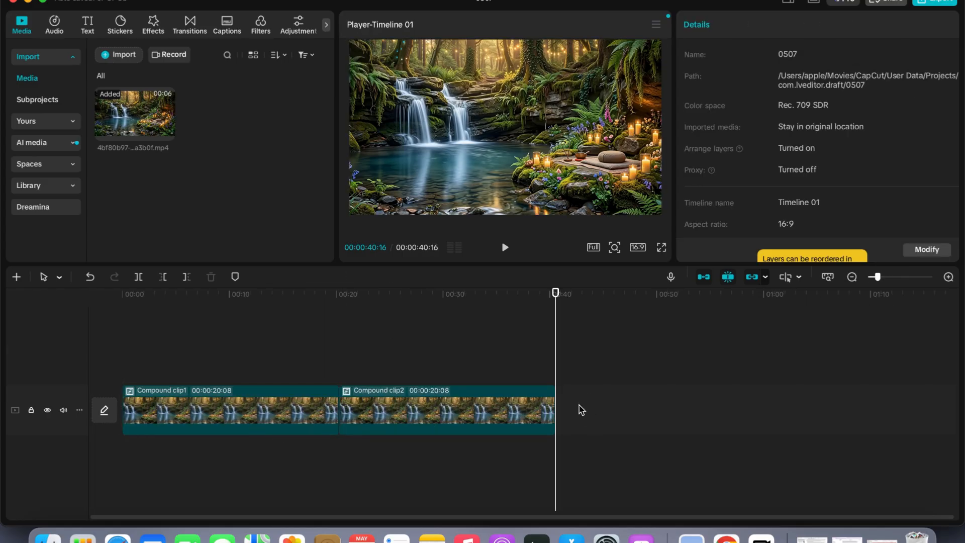
key("super+v")
left_click_drag(582, 372, 603, 419)
Step: Copy the three compound clips together and append the set three times at the end of the main track
left_click(784, 424)
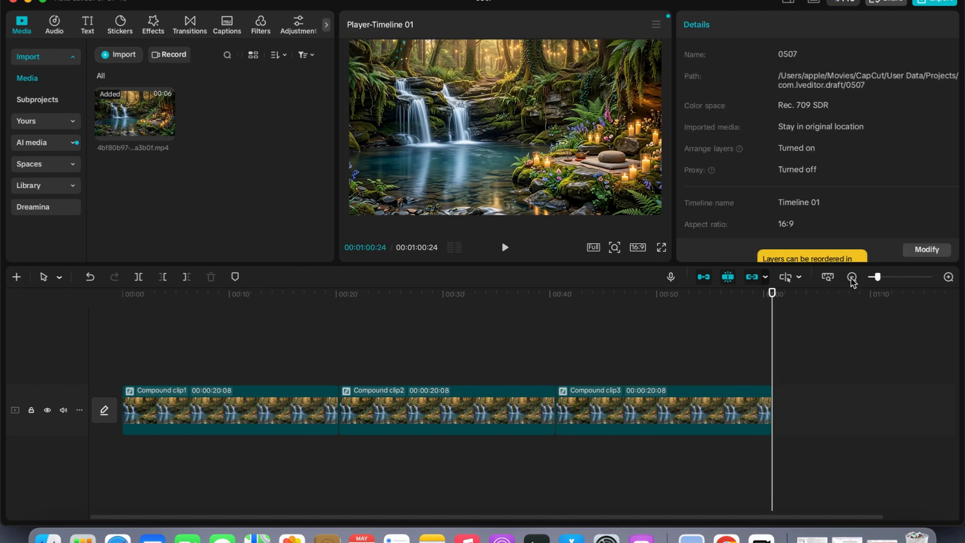
left_click(851, 277)
left_click(851, 277)
left_click_drag(367, 424, 182, 409)
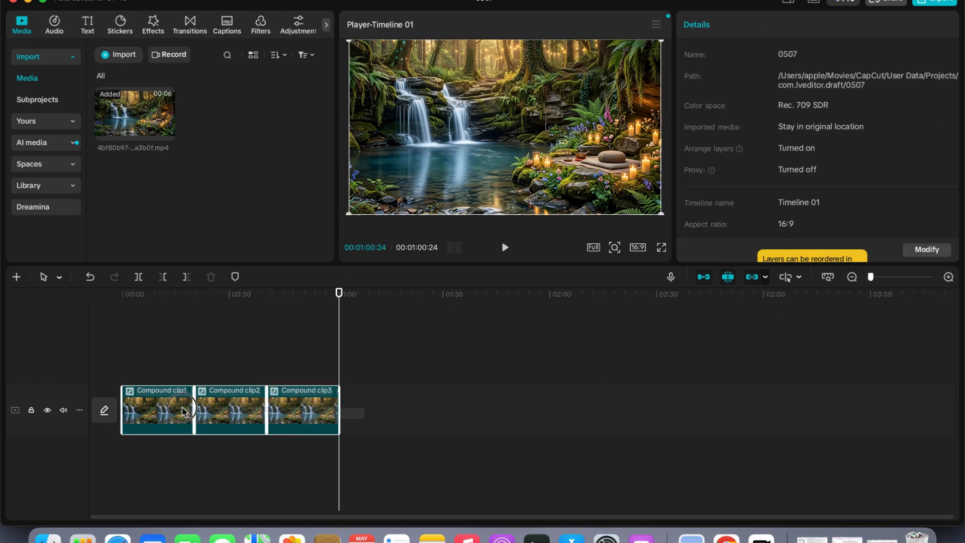
key("super+c")
key("super+v")
left_click_drag(395, 377, 389, 428)
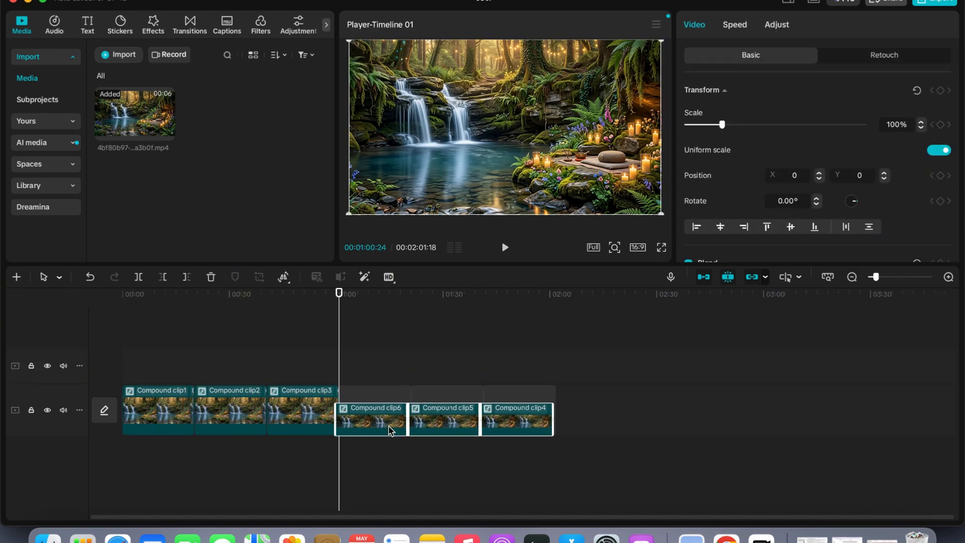
left_click(673, 413)
key("super+v")
left_click_drag(600, 371, 601, 408)
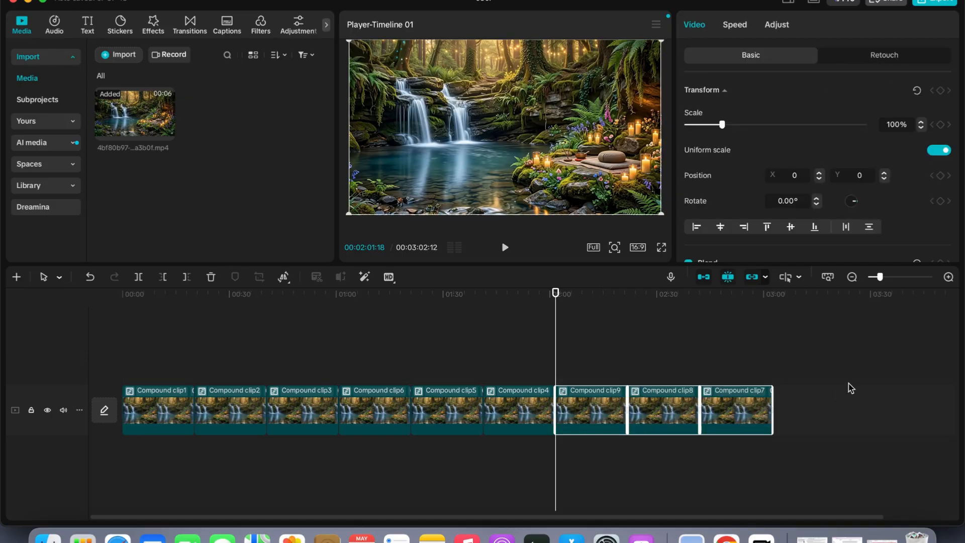
left_click(838, 415)
key("super+v")
left_click_drag(804, 375, 797, 404)
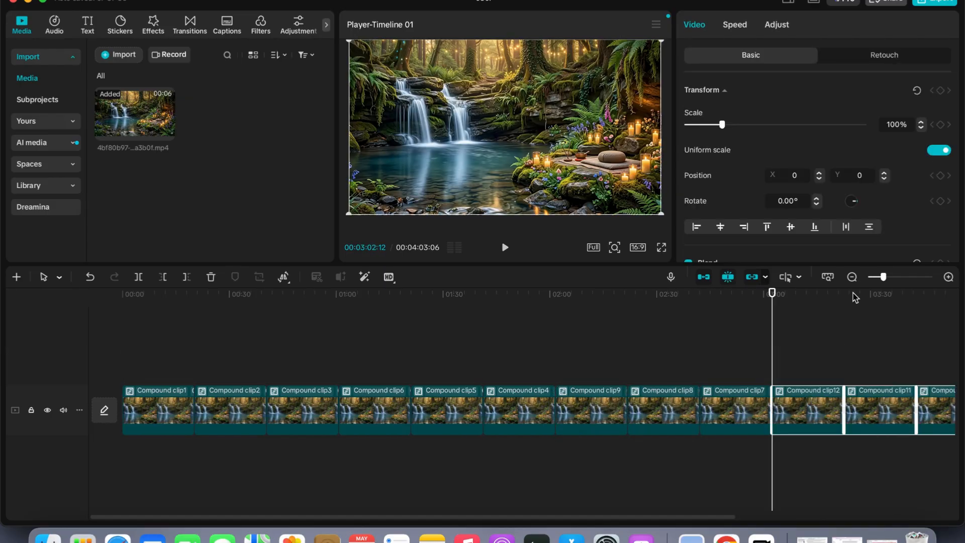
Step: Copy all twelve compound clips and append the whole set three times at the end of the main track
left_click(853, 276)
left_click(852, 277)
left_click(407, 420)
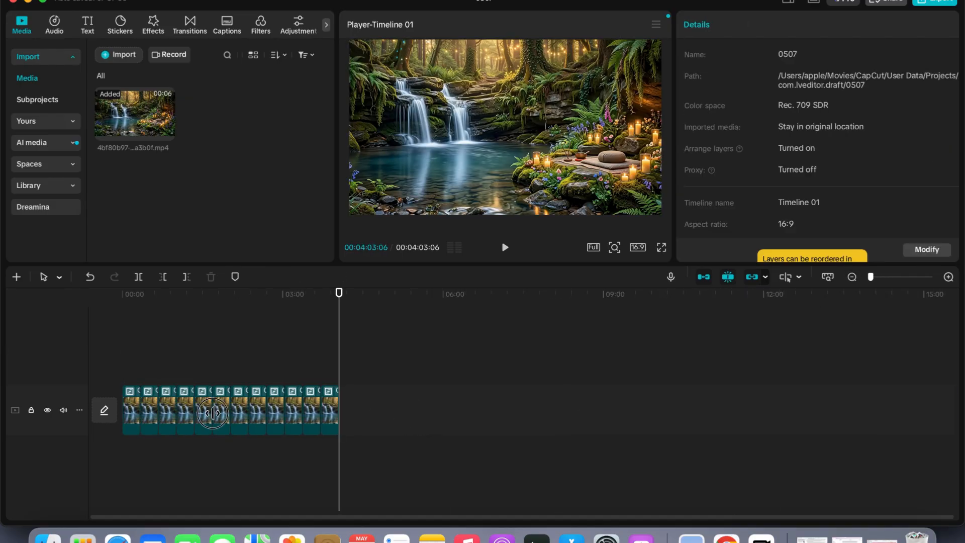
key("super+a")
key("super+c")
key("super+v")
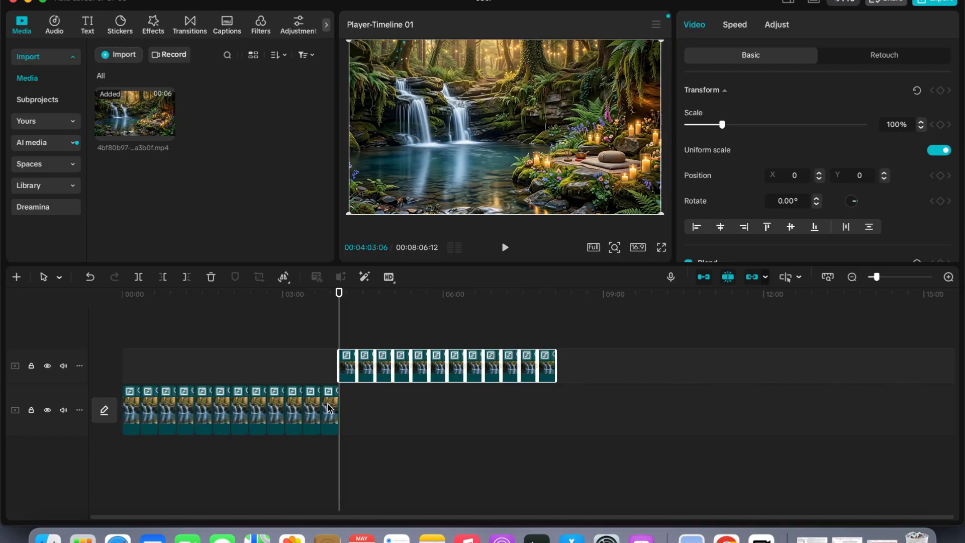
left_click_drag(347, 378, 346, 412)
left_click(571, 416)
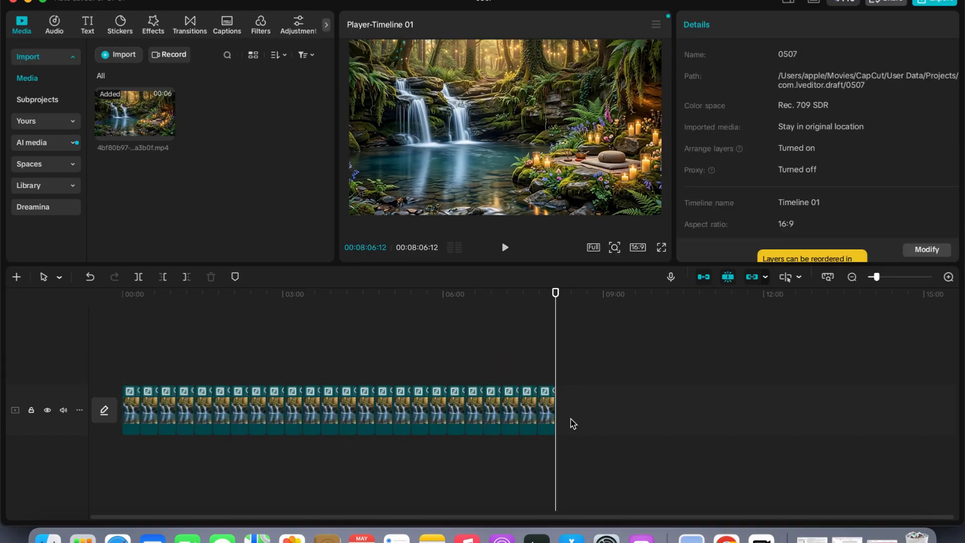
key("super+v")
left_click_drag(569, 375, 698, 417)
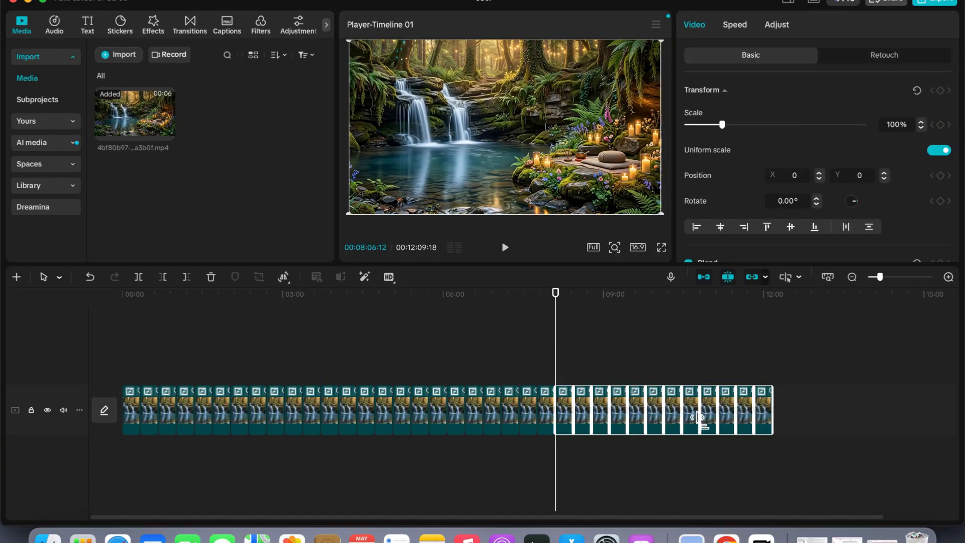
left_click(794, 419)
key("super+v")
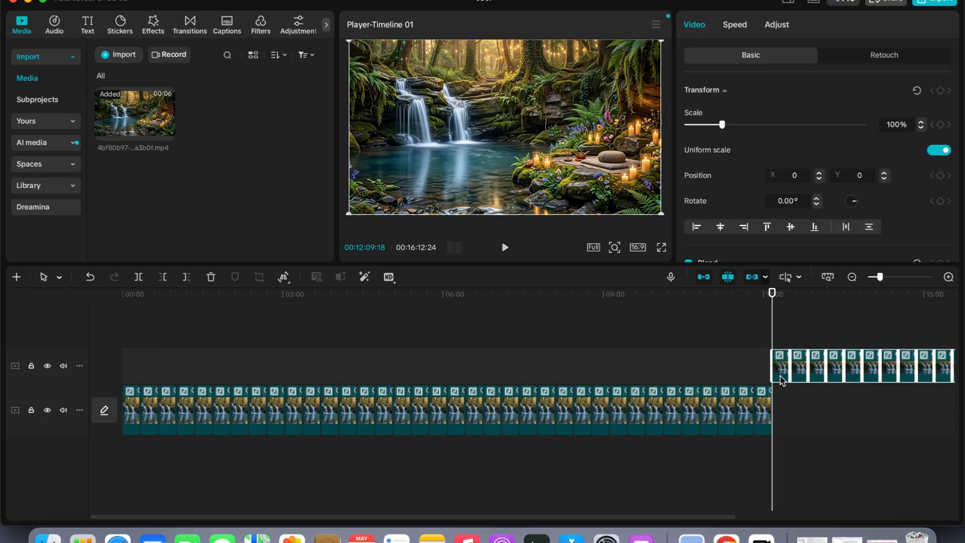
left_click_drag(781, 380, 782, 417)
Step: Double the video's length by copying every clip on the timeline and attaching the copies after the last one on the main track
left_click(852, 276)
left_click(515, 417)
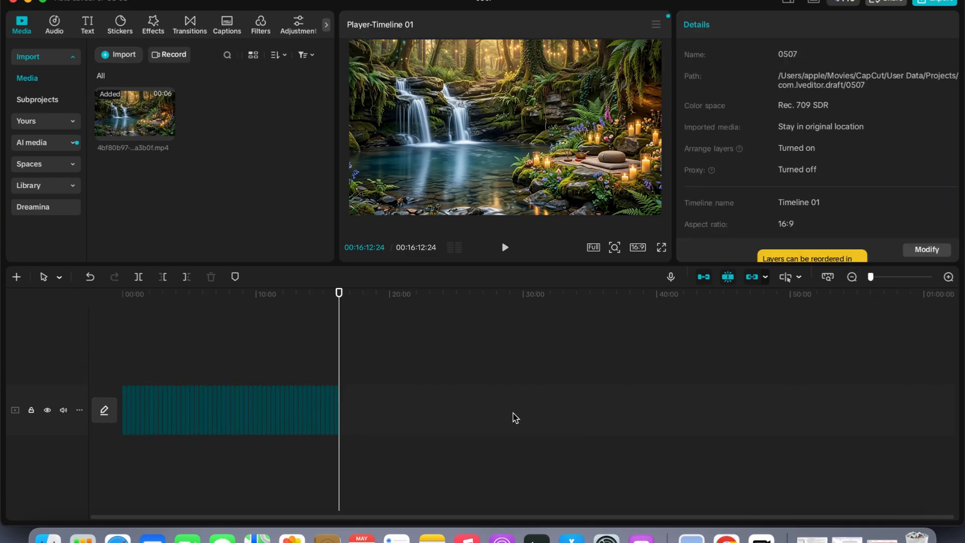
left_click_drag(344, 415, 128, 408)
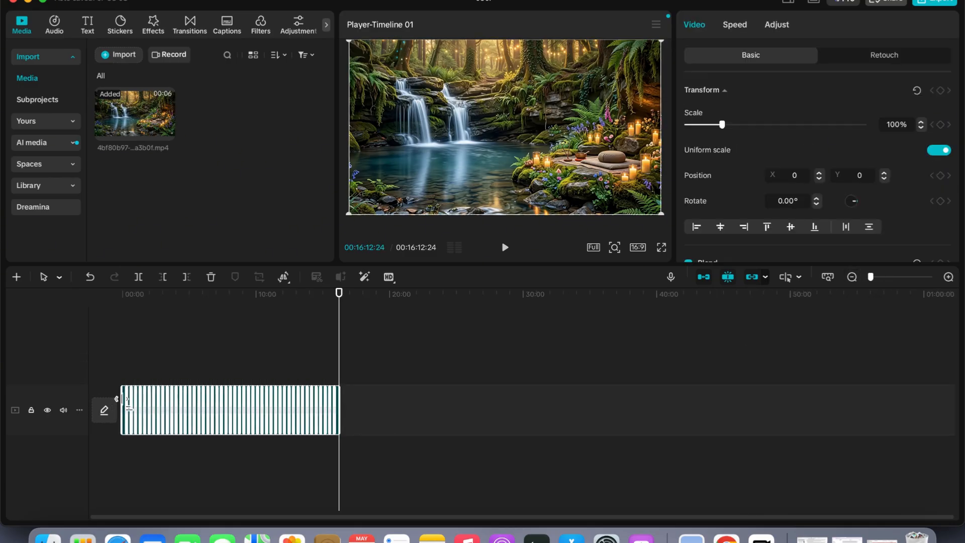
key("super+c")
key("super+v")
left_click(948, 277)
left_click(948, 277)
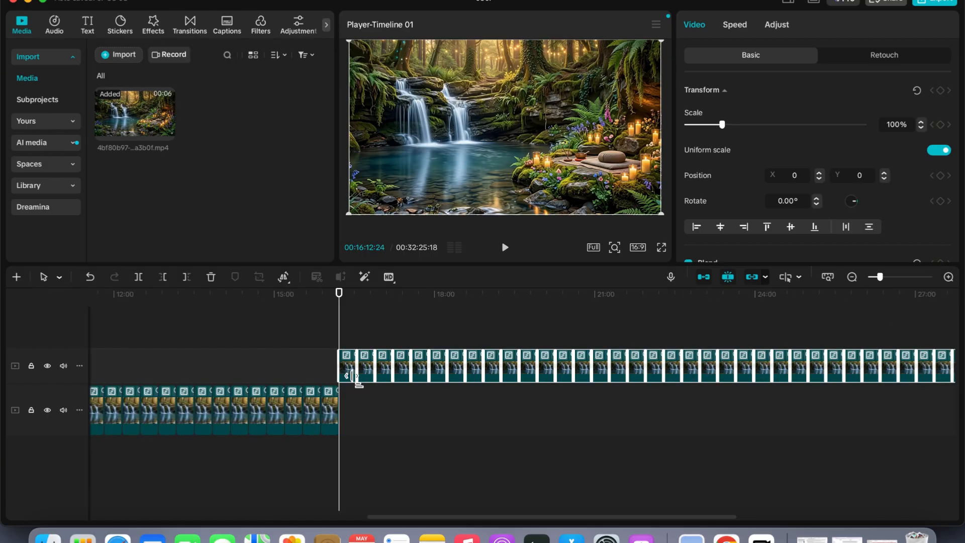
left_click_drag(350, 378, 355, 410)
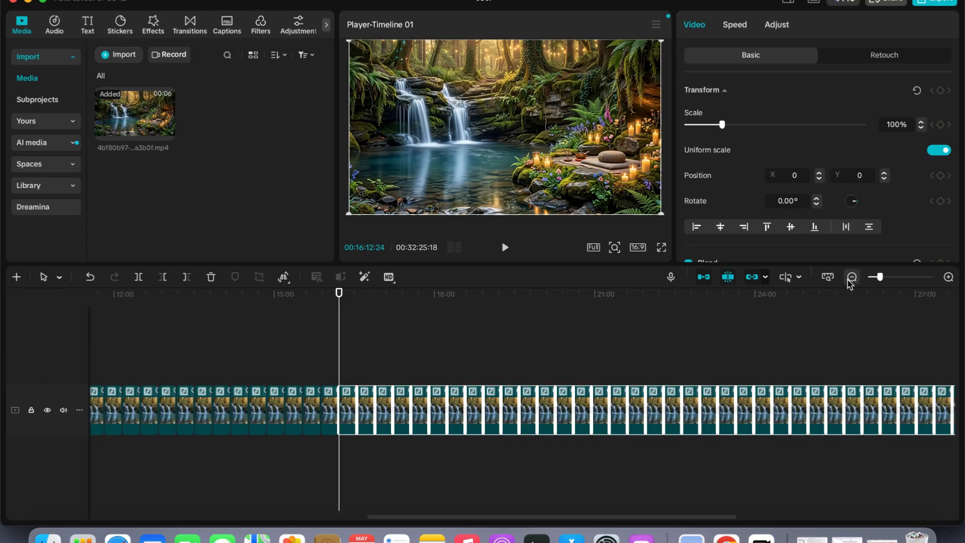
Step: Duplicate the full 32-minute run of compound clips and place the copies directly after it on the main track
left_click(848, 280)
left_click(848, 280)
left_click(590, 412)
left_click_drag(570, 415, 108, 409)
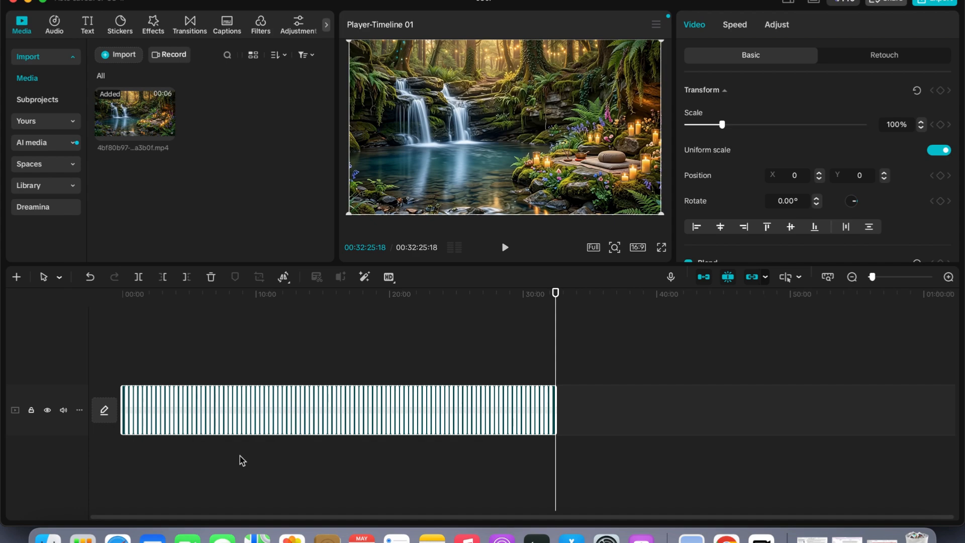
key("ctrl+v")
left_click(947, 277)
left_click(948, 276)
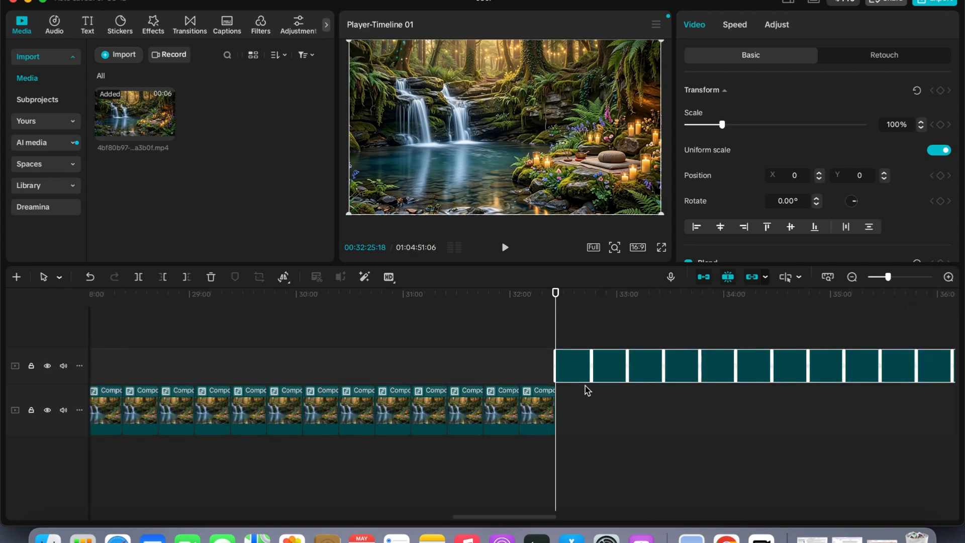
left_click(851, 277)
left_click(851, 277)
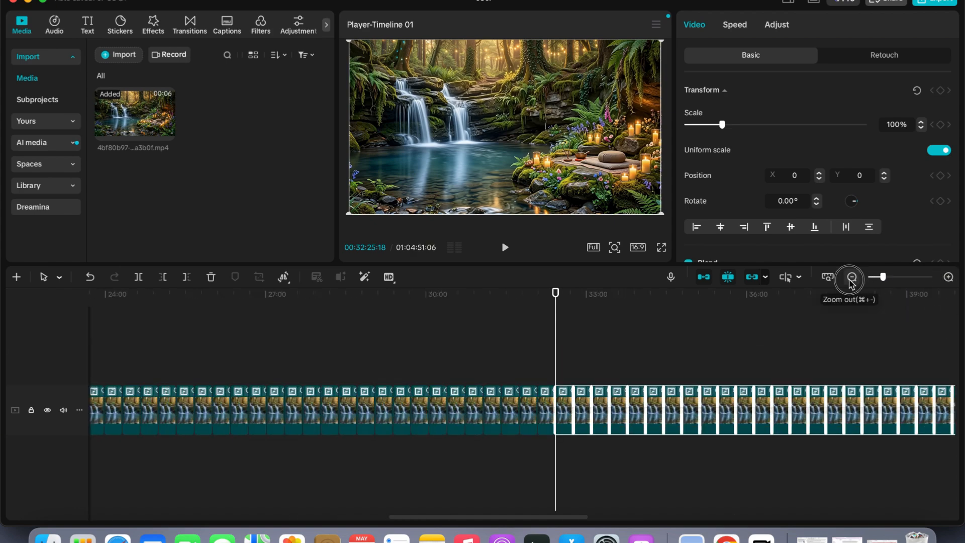
Step: Merge all the clips on the timeline into a single compound clip and return the playhead to the start
left_click(851, 277)
left_click(851, 277)
left_click(414, 409)
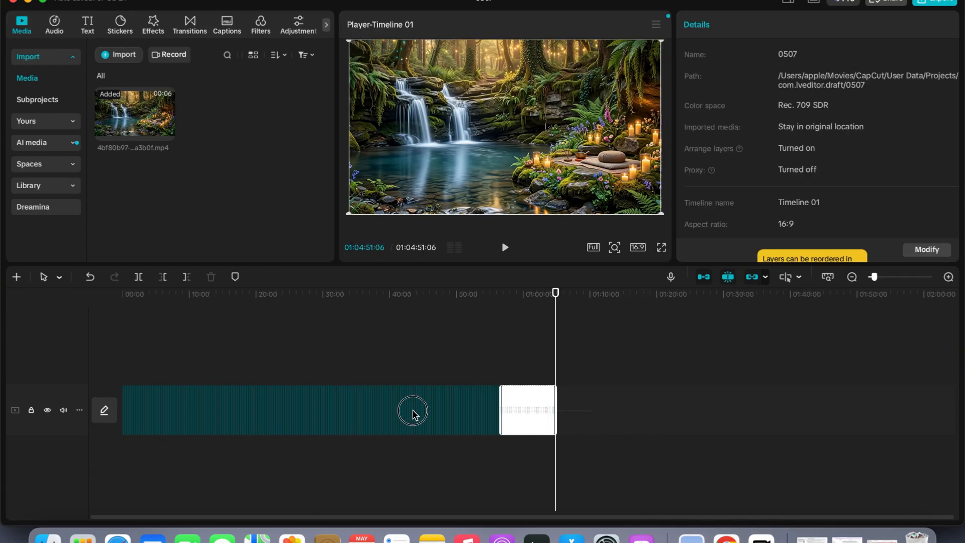
right_click(164, 420)
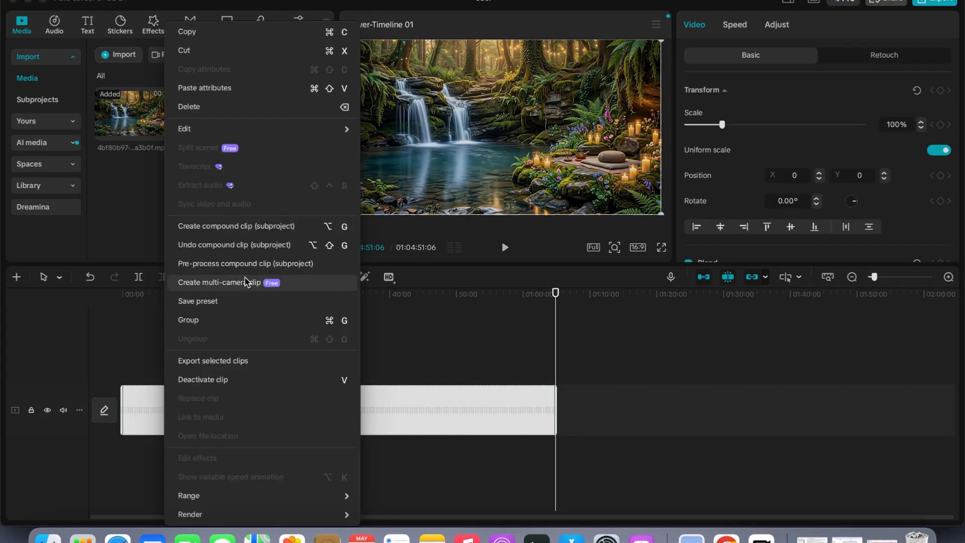
left_click(248, 231)
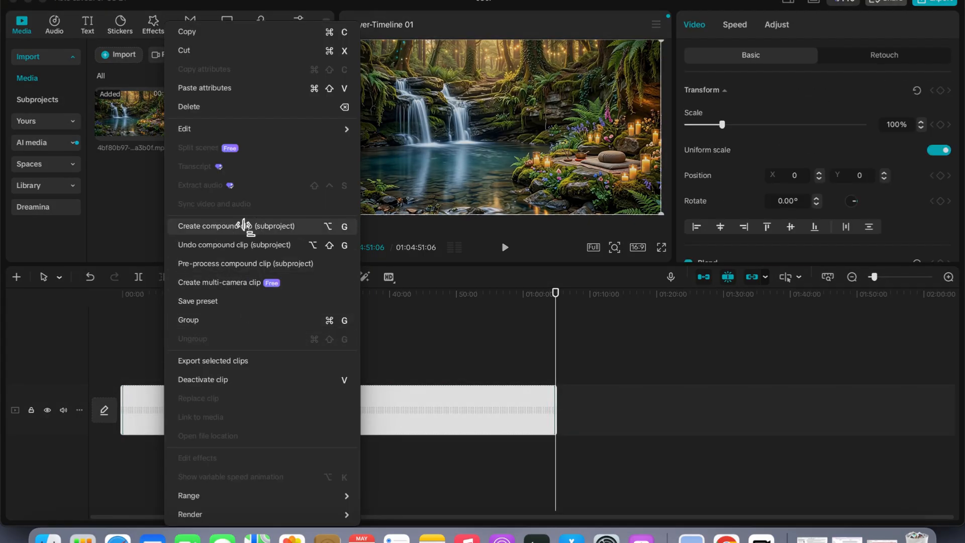
left_click(555, 311)
key("Home")
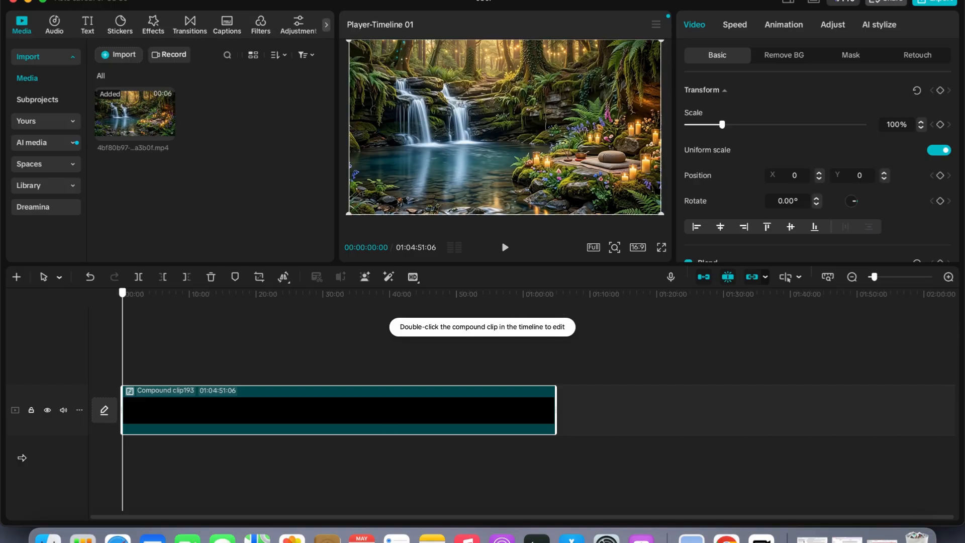
left_click(558, 315)
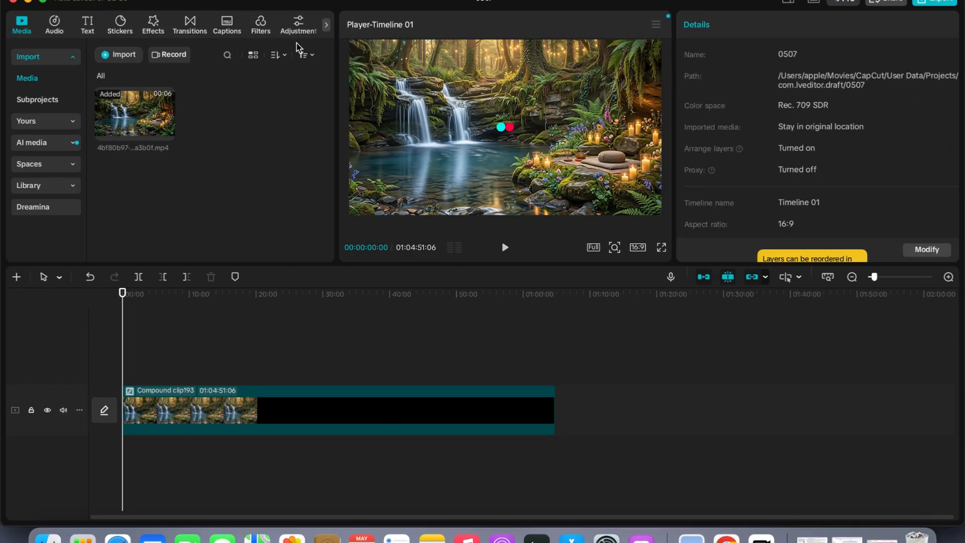
Step: Add the Summer Shine filter above the compound clip, stretch it over the whole video and play back the result from the start
left_click(263, 31)
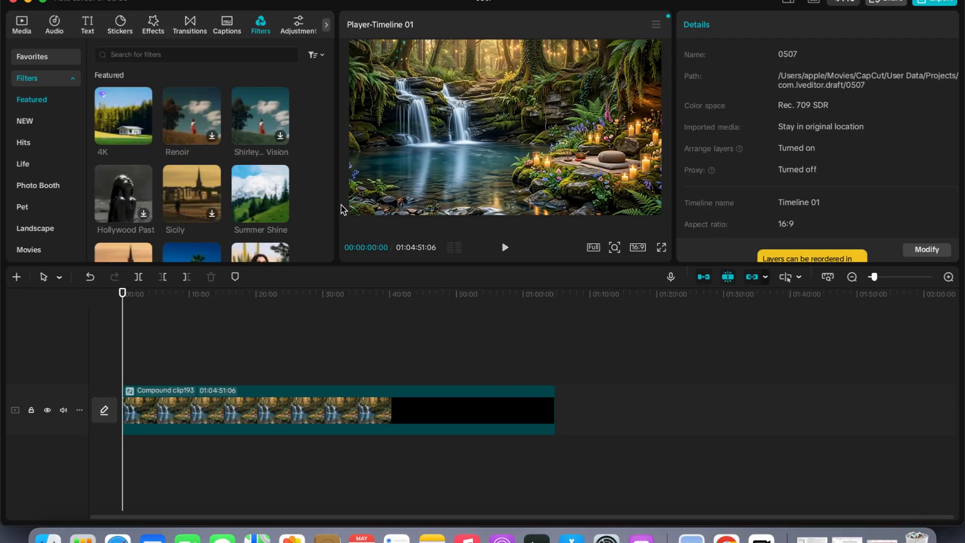
left_click(264, 200)
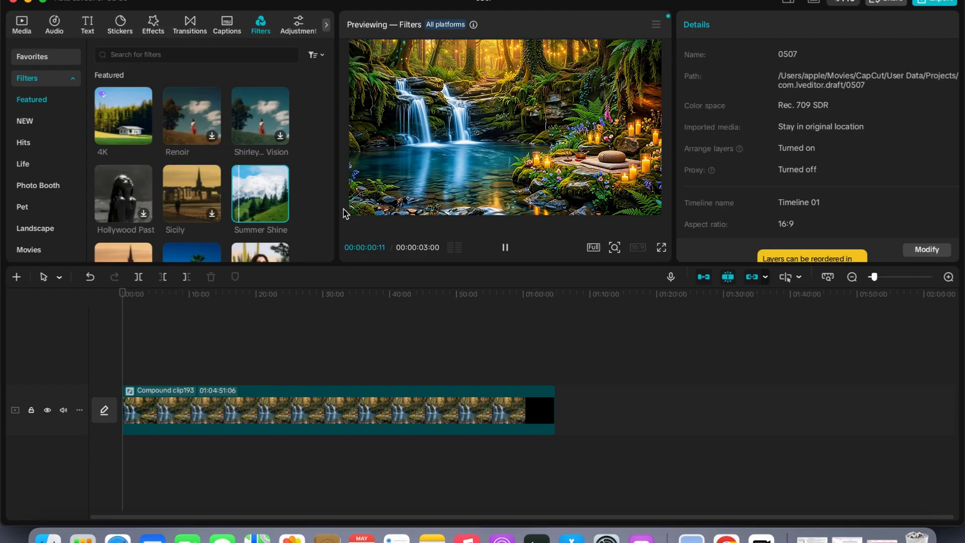
left_click_drag(260, 196, 555, 375)
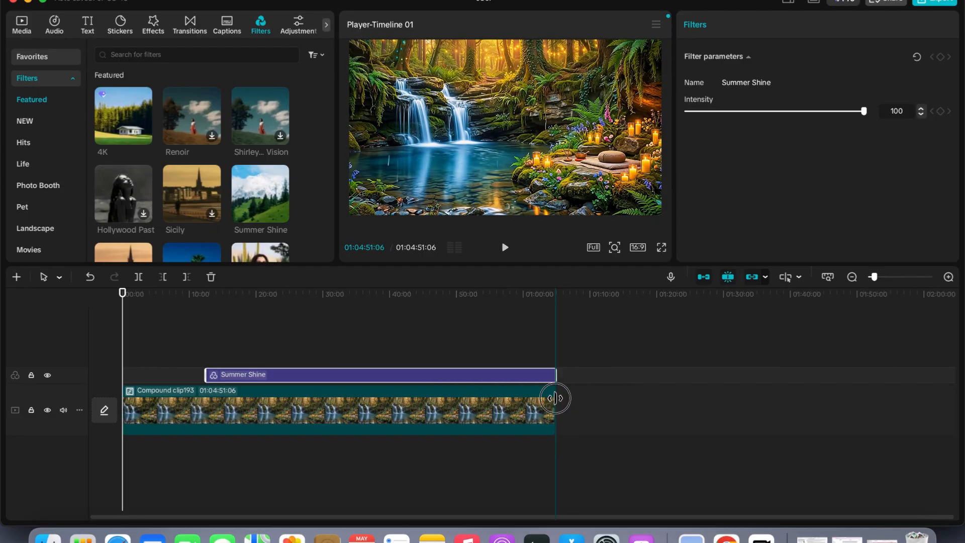
left_click_drag(205, 376, 69, 374)
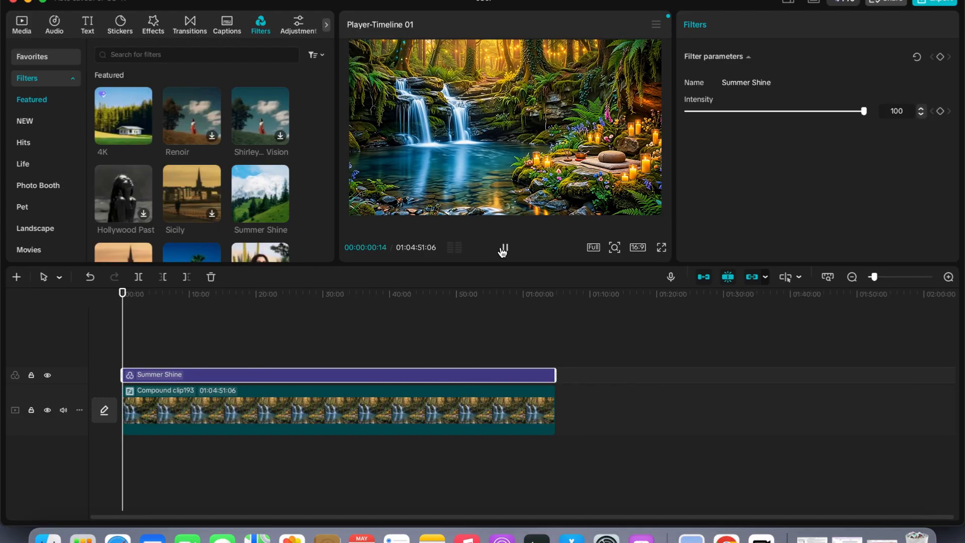
left_click(503, 249)
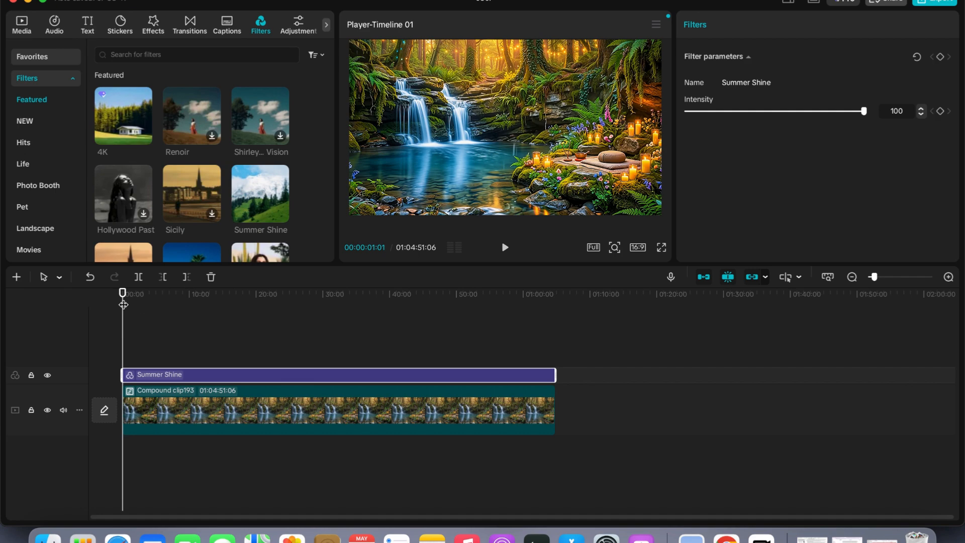
left_click_drag(123, 305, 107, 320)
Step: Preview the favourite rain effects, then add the Ocean Plankton effect above the filter and extend it over the entire video
left_click(156, 24)
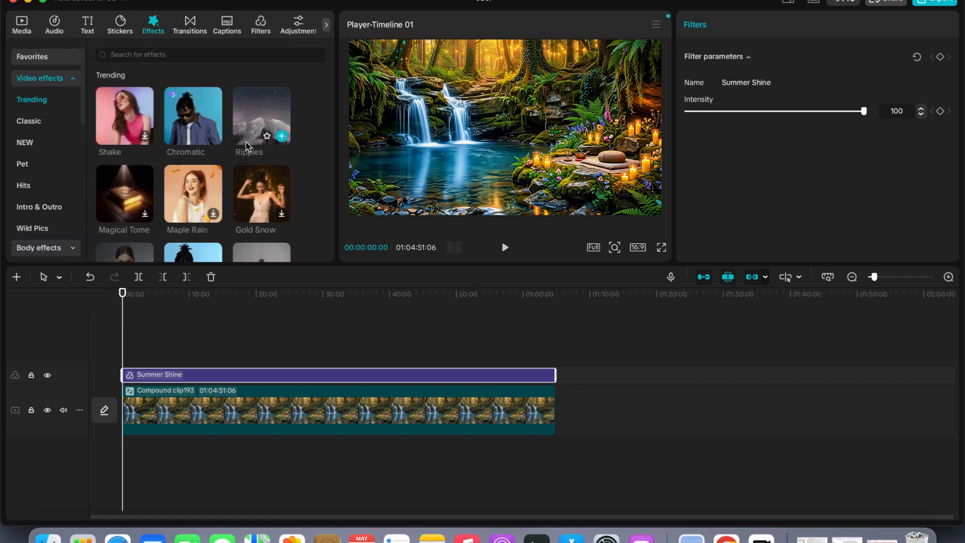
left_click(60, 60)
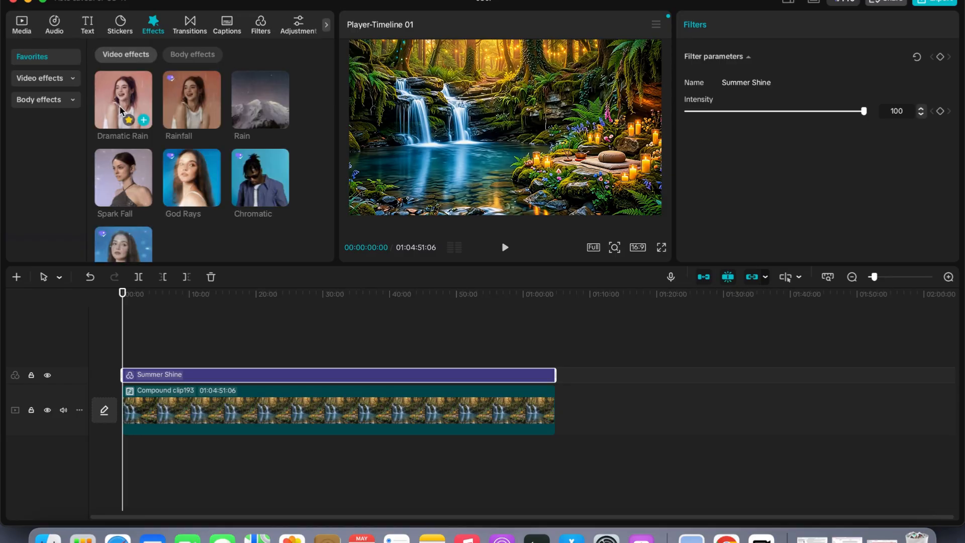
left_click(127, 109)
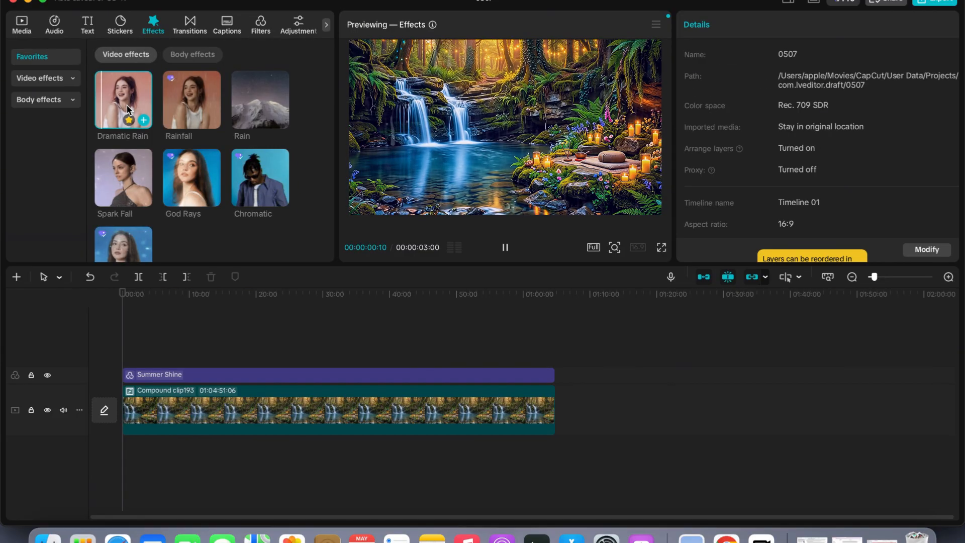
left_click(196, 108)
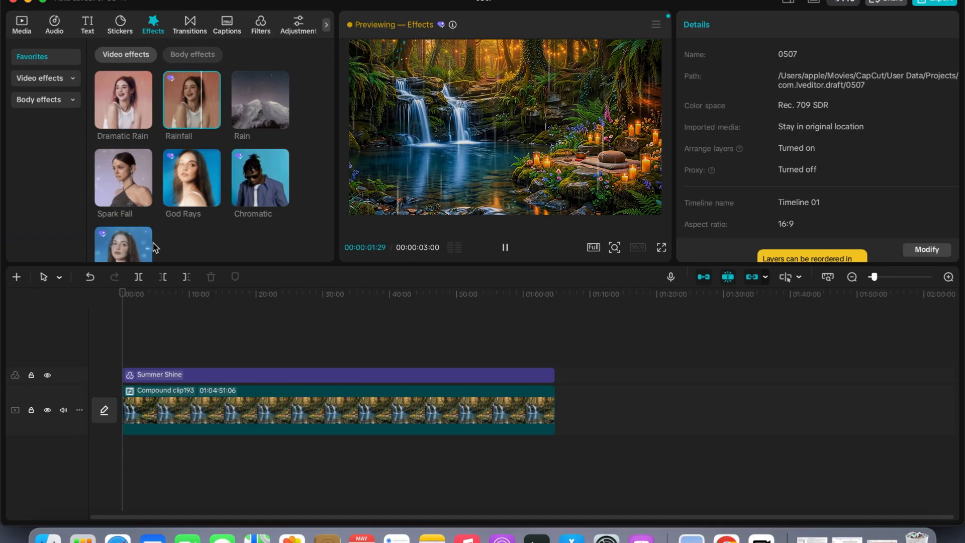
mouse_move(180, 206)
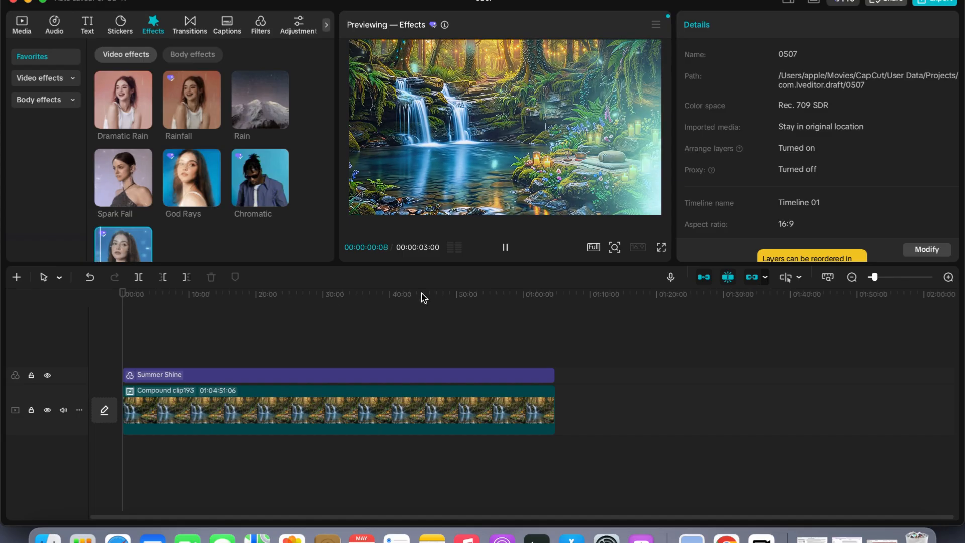
left_click_drag(193, 311, 555, 372)
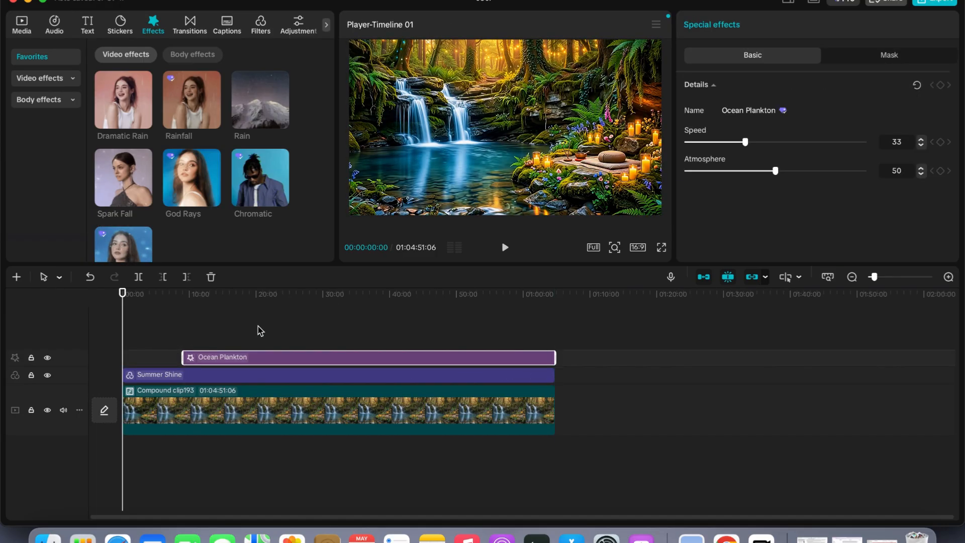
left_click_drag(187, 352, 94, 356)
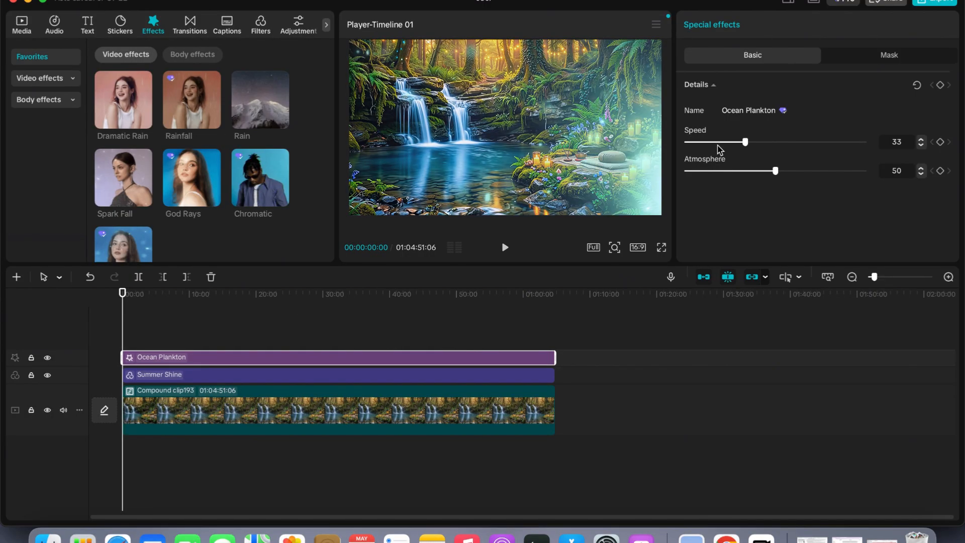
Step: Lower the Ocean Plankton effect's atmosphere to 10 and play back the opening to check the look
left_click_drag(721, 171, 704, 174)
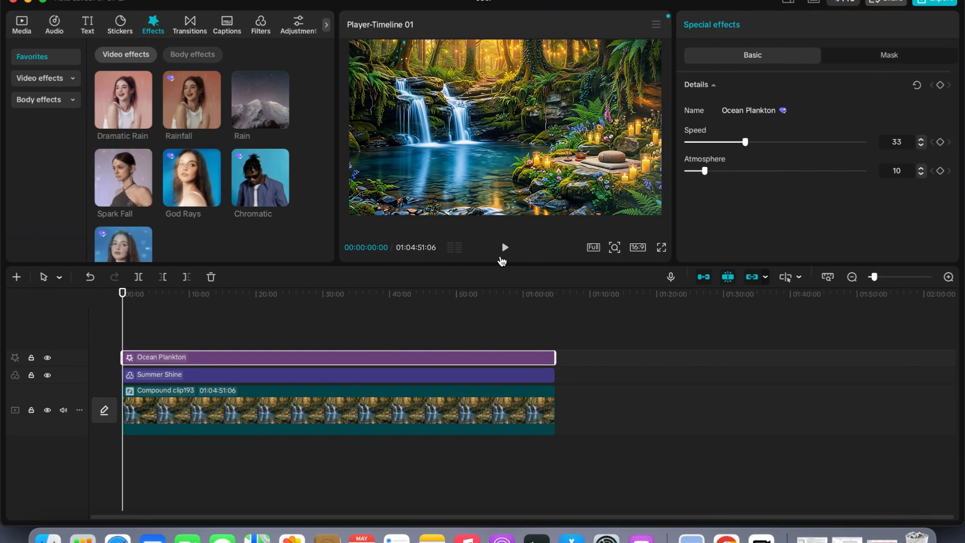
left_click(504, 247)
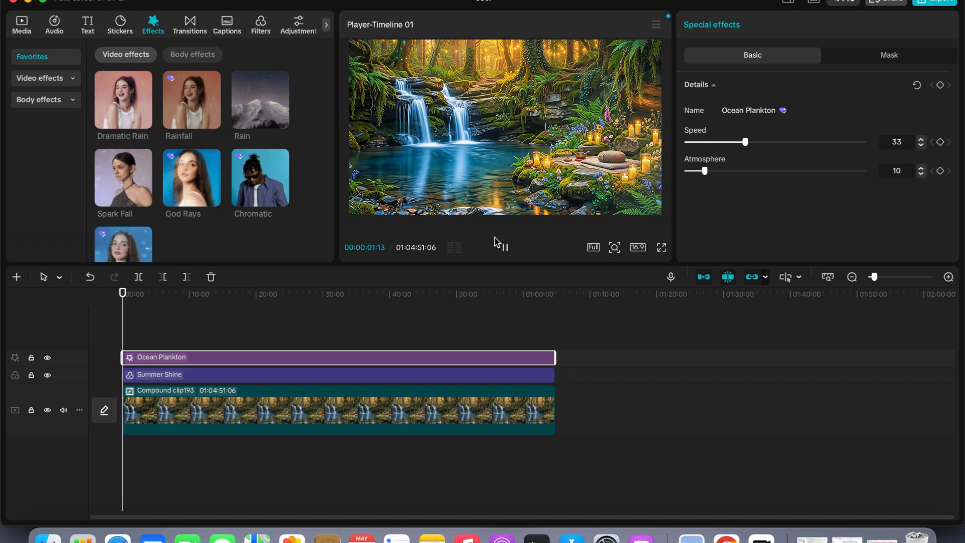
left_click(109, 297)
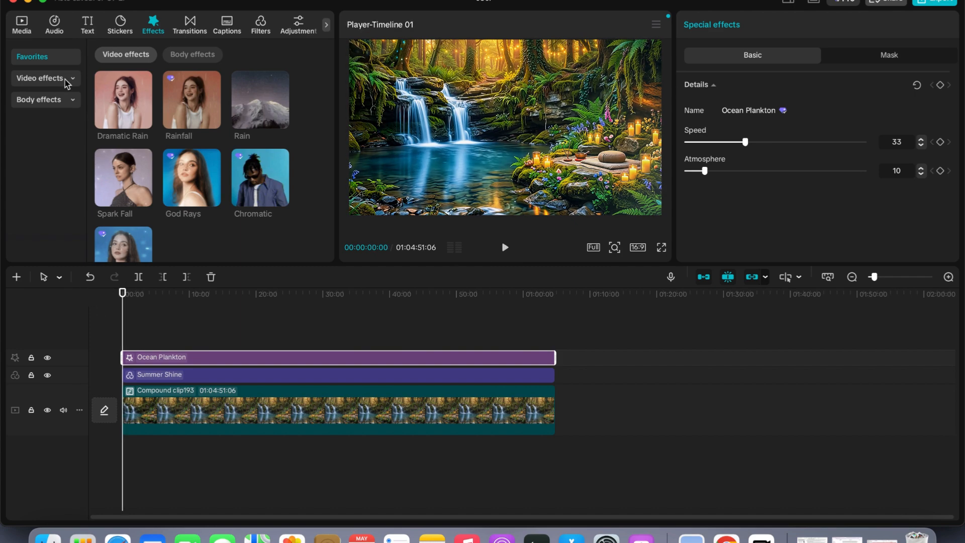
Step: Import Relaxing Music.mp3 from the Desktop and place it on an audio track at the start of the timeline
left_click(56, 31)
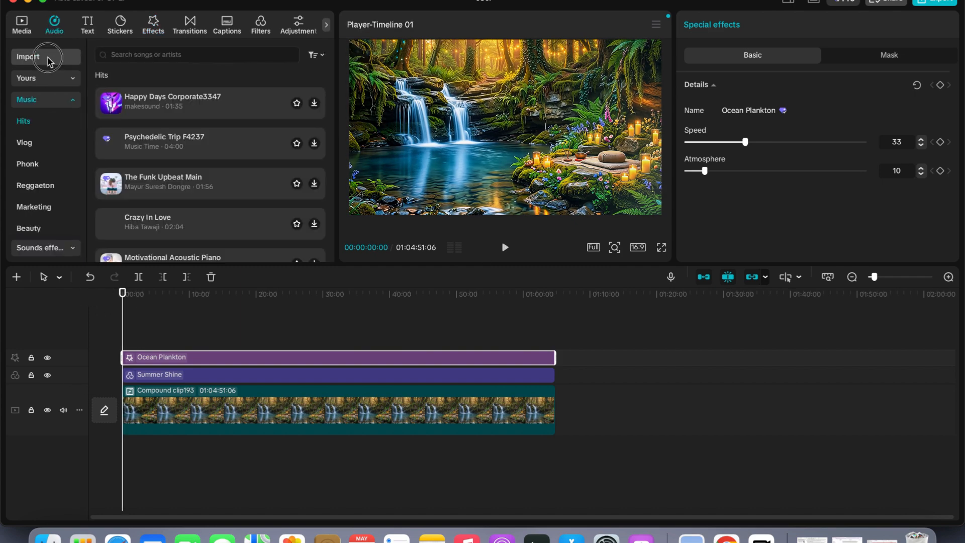
left_click(30, 56)
left_click(295, 86)
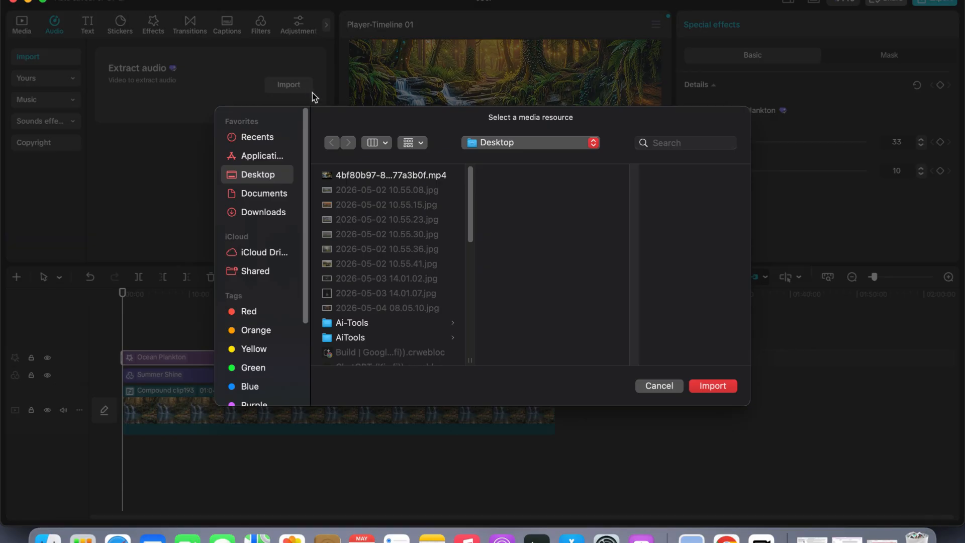
scroll(384, 291, "down", 5)
scroll(350, 265, "down", 8)
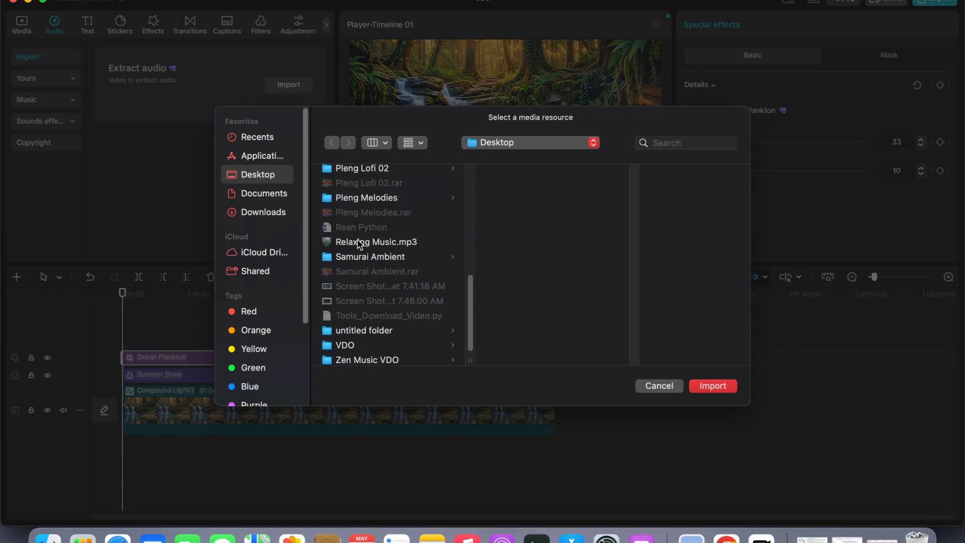
left_click(359, 245)
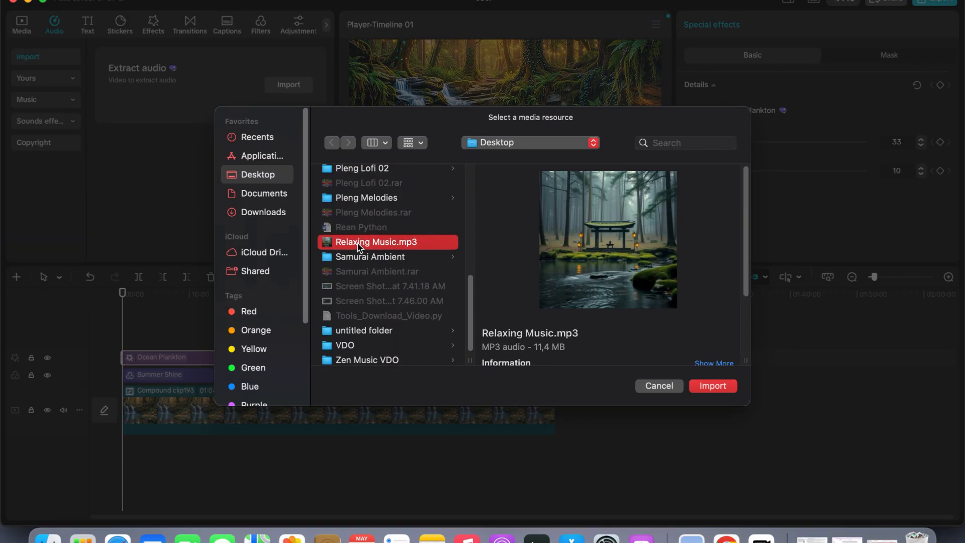
left_click(712, 385)
left_click_drag(172, 91, 109, 445)
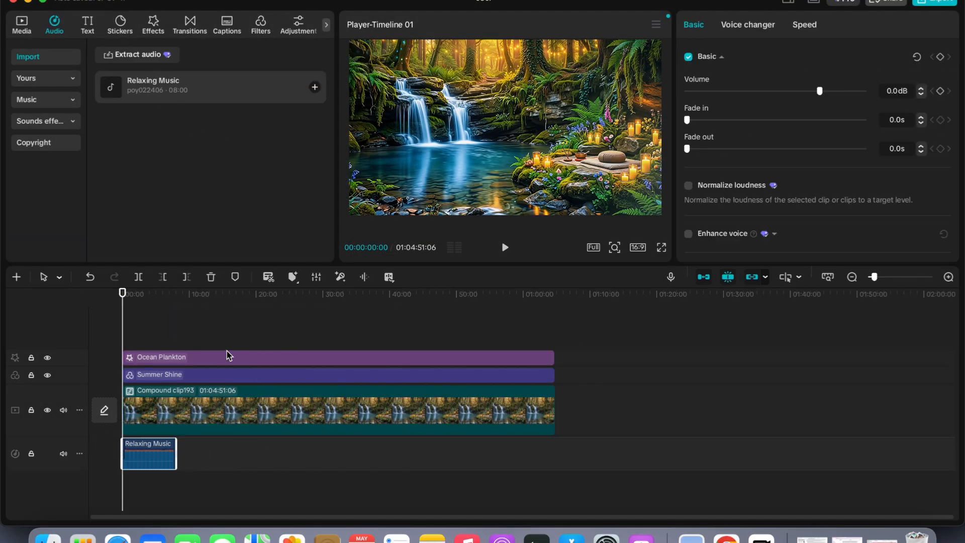
Step: Apply the In The Rain voice filter to the Relaxing Music clip, set its strength to 50 and stop the preview playback
left_click(741, 28)
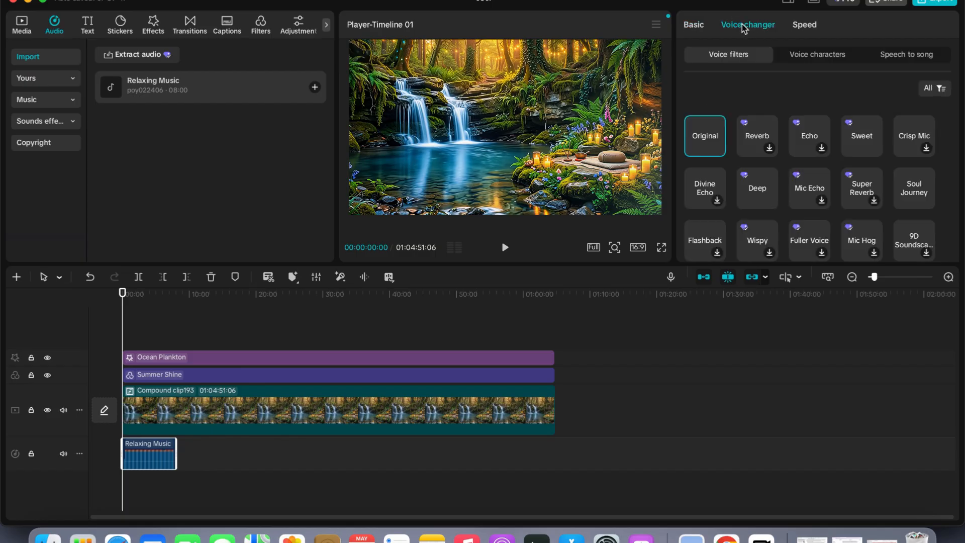
scroll(904, 206, "down", 5)
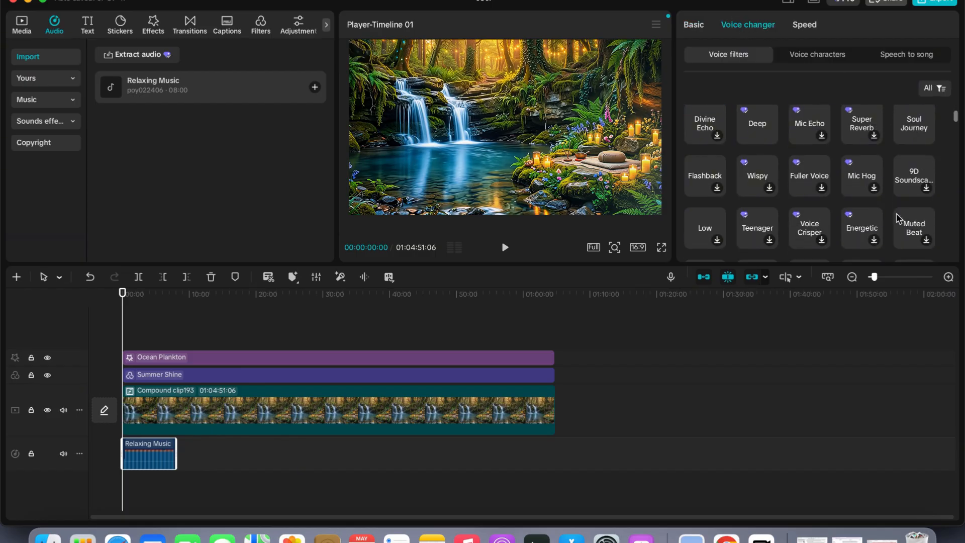
scroll(899, 216, "down", 8)
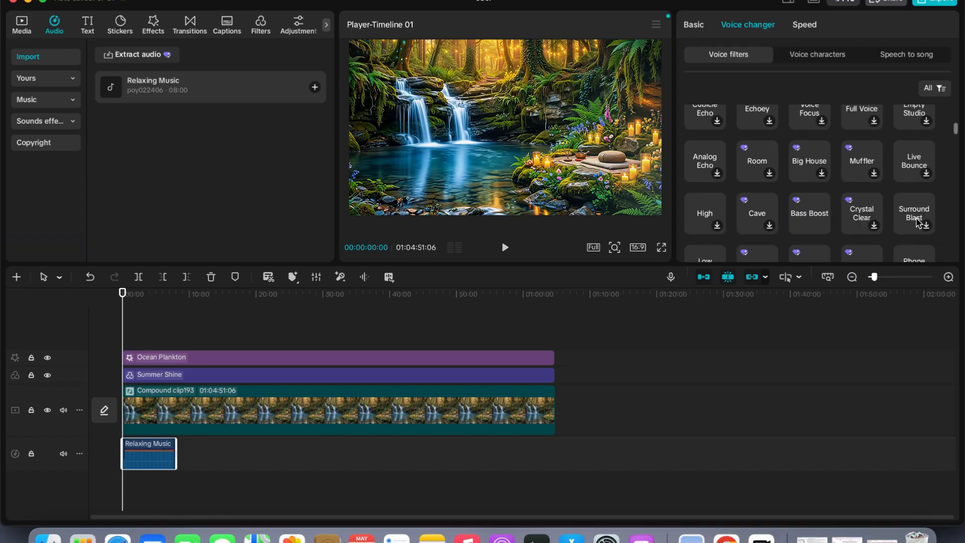
scroll(899, 216, "down", 4)
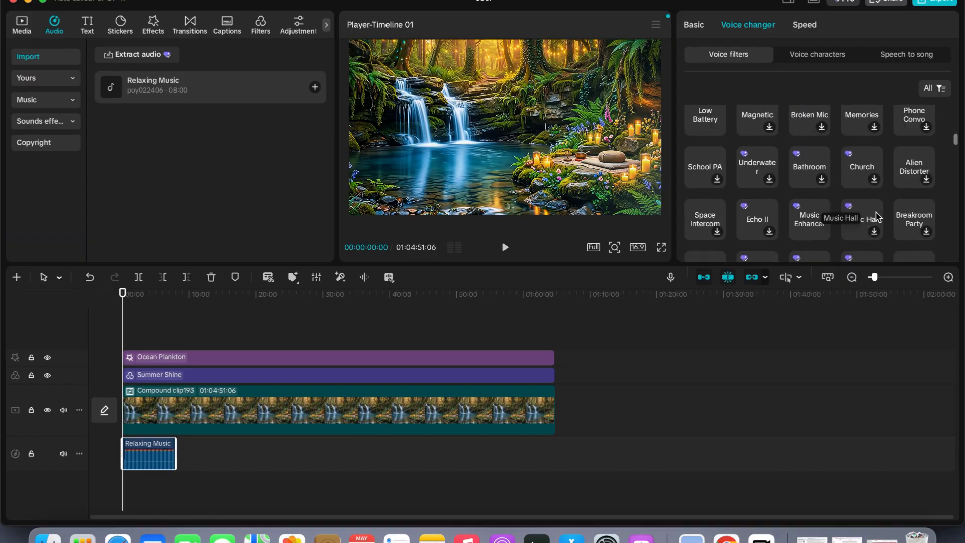
scroll(922, 232, "down", 5)
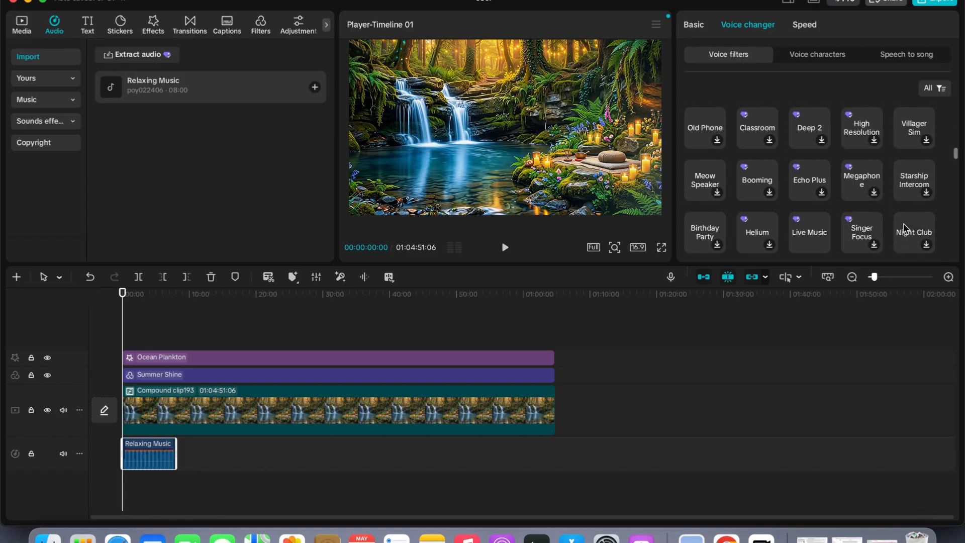
scroll(902, 217, "down", 4)
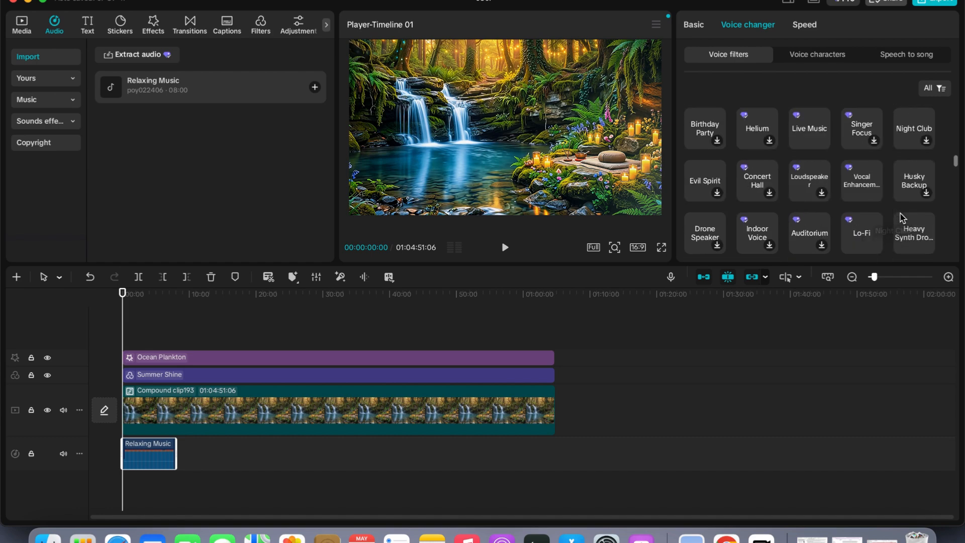
scroll(911, 210, "down", 3)
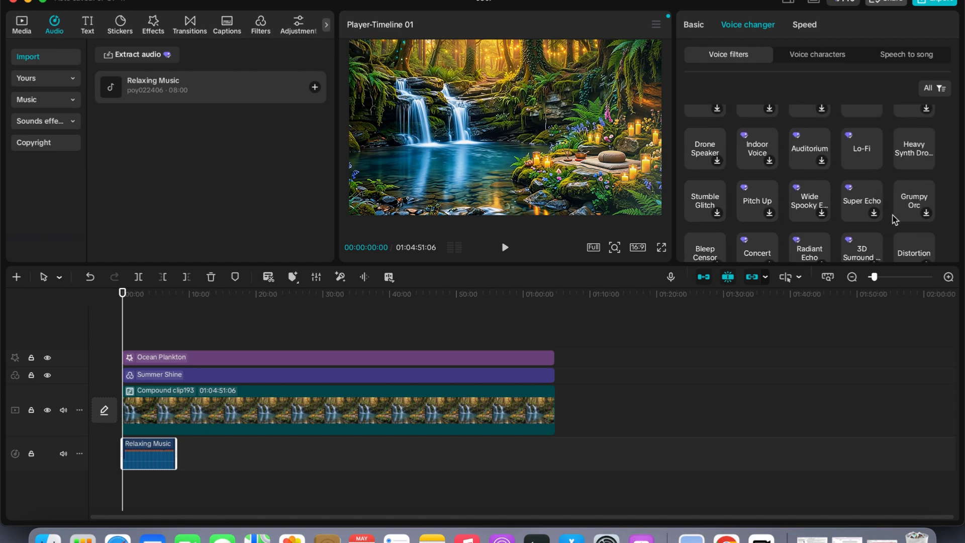
scroll(892, 218, "down", 3)
scroll(894, 213, "up", 5)
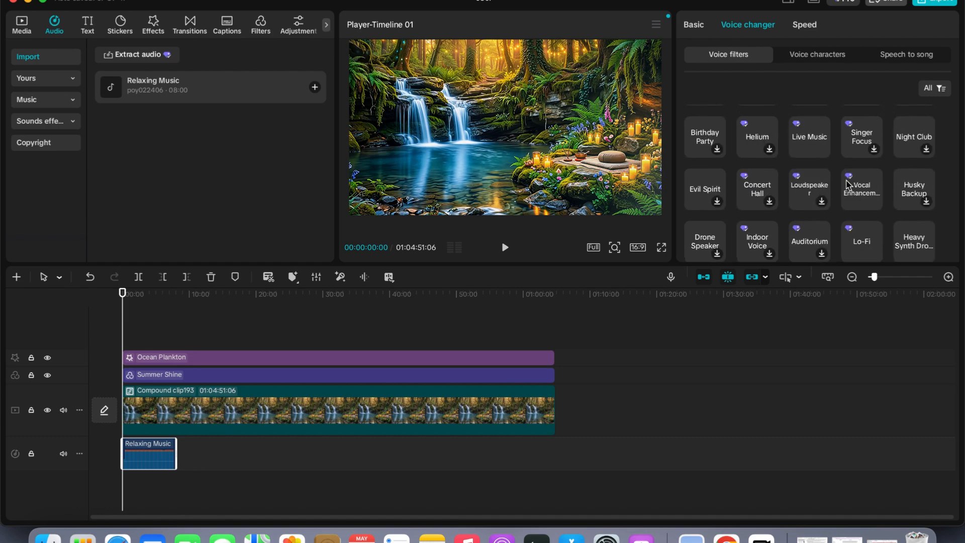
scroll(854, 216, "down", 5)
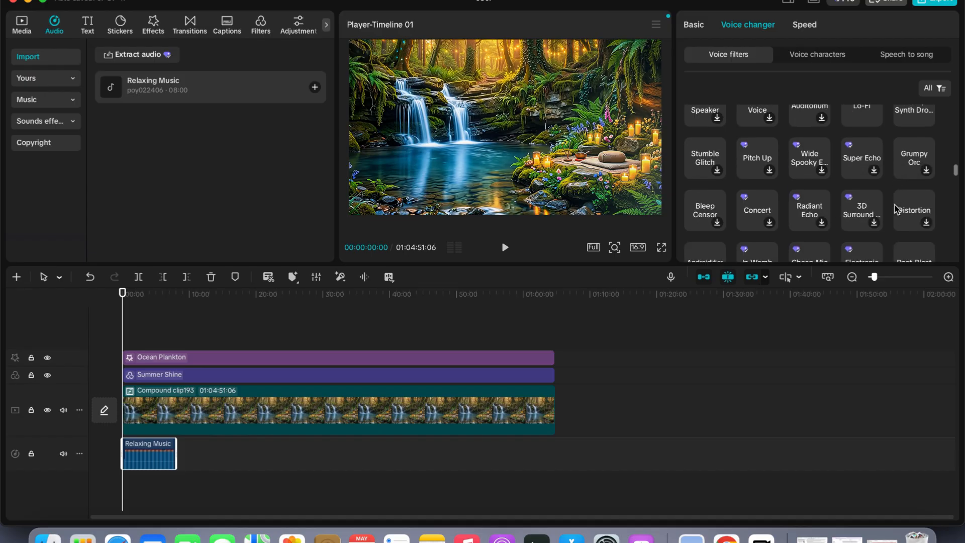
scroll(836, 206, "down", 5)
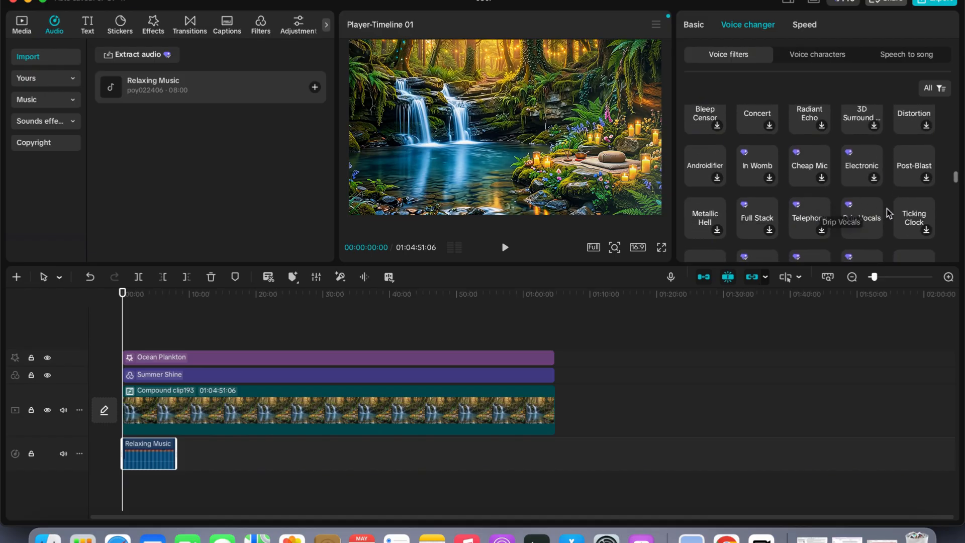
scroll(804, 211, "down", 3)
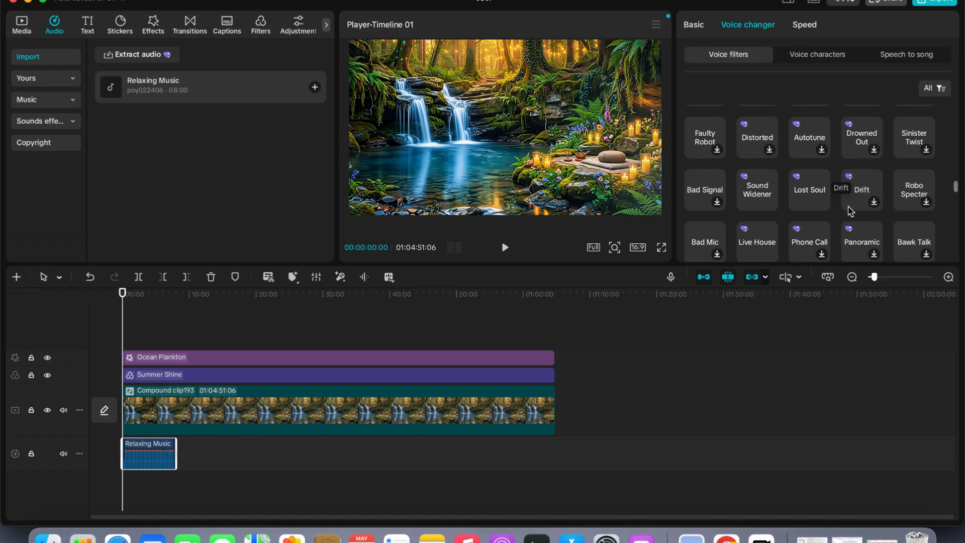
scroll(849, 211, "down", 5)
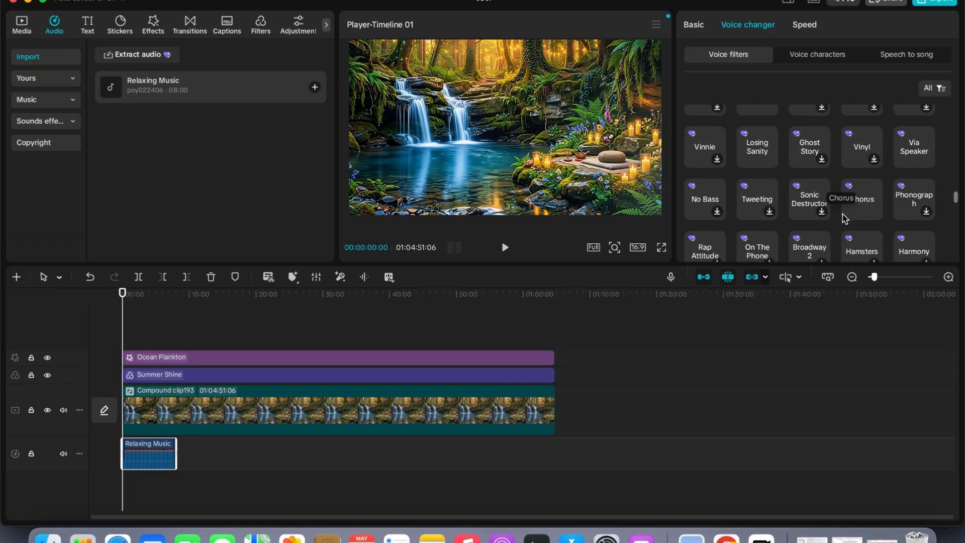
scroll(854, 214, "down", 3)
scroll(871, 212, "down", 6)
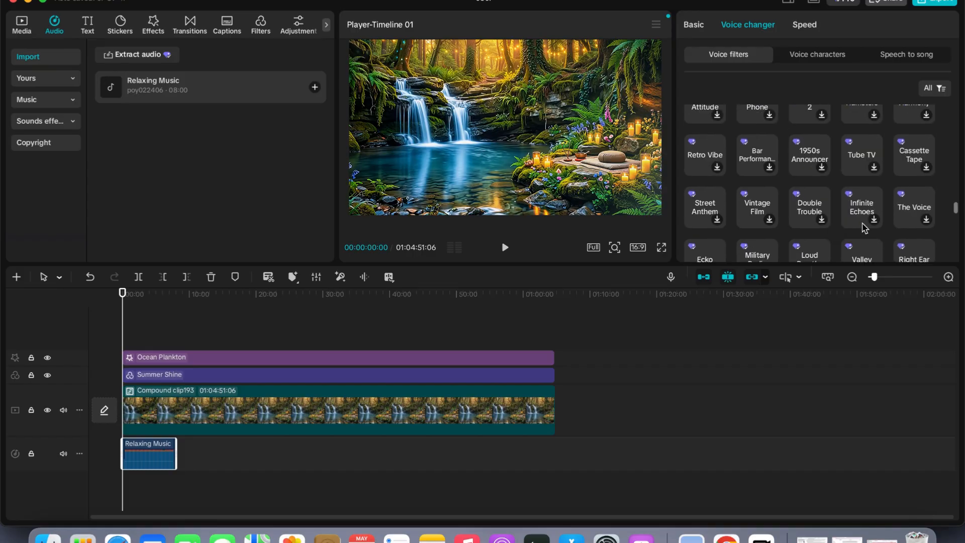
scroll(781, 214, "down", 4)
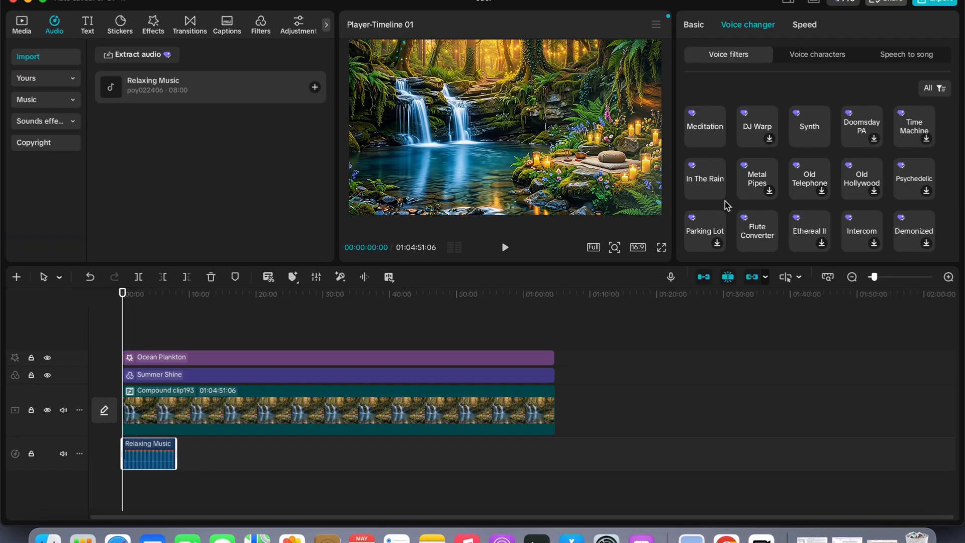
left_click(704, 182)
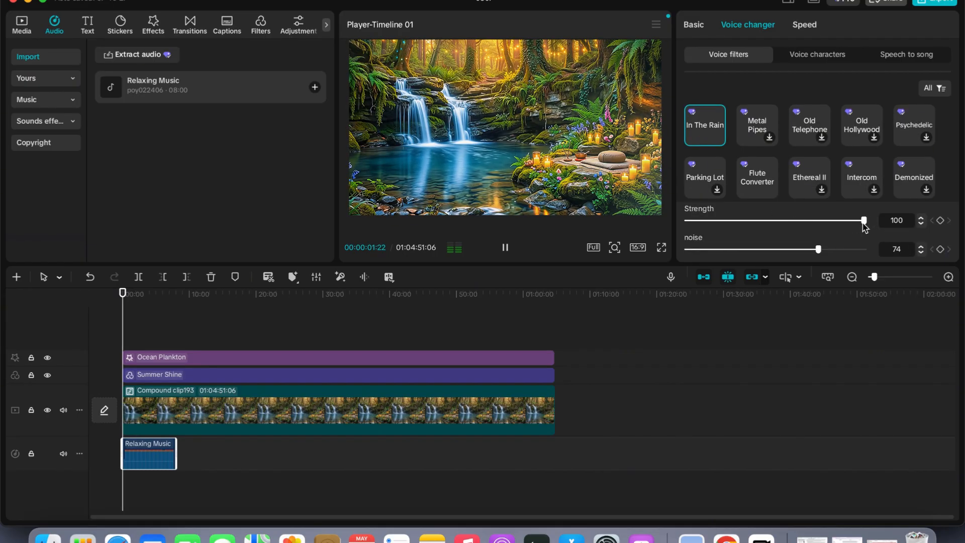
left_click_drag(862, 221, 775, 240)
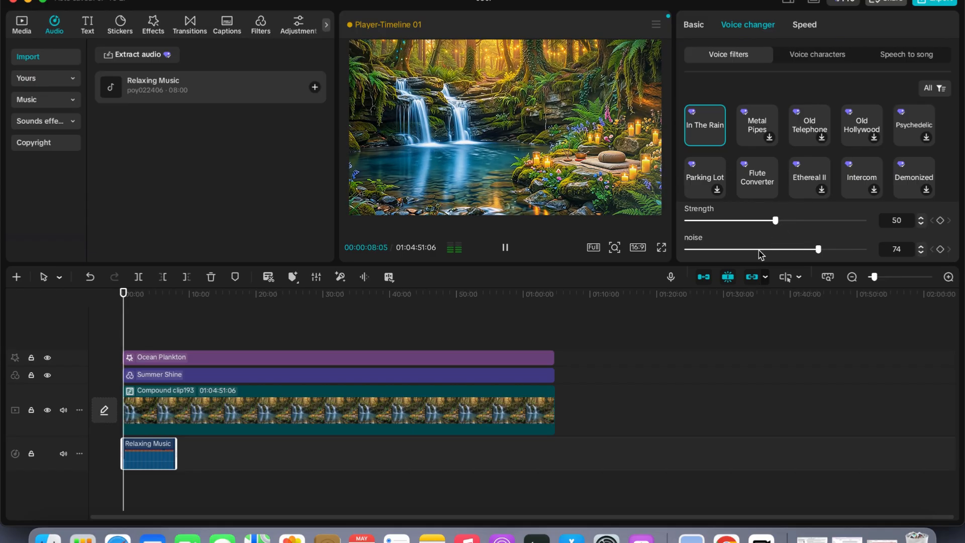
left_click(508, 246)
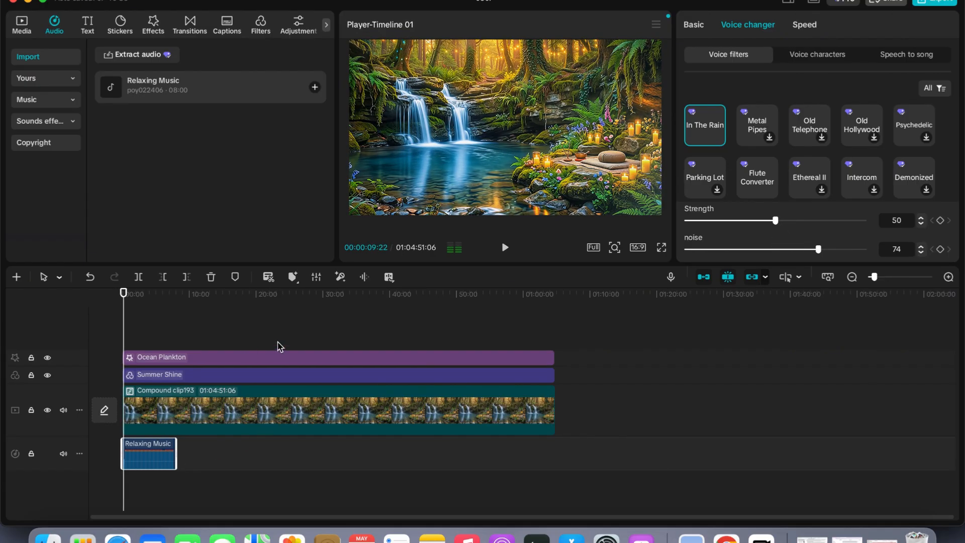
Step: Add eight back-to-back copies of the Relaxing Music clip so the music runs past the end of the video
left_click_drag(123, 302, 175, 314)
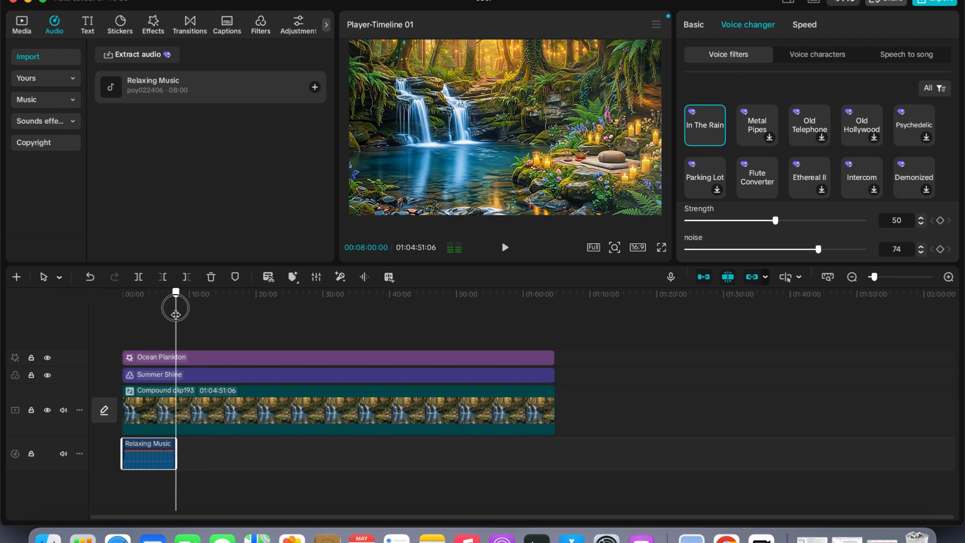
left_click(291, 458)
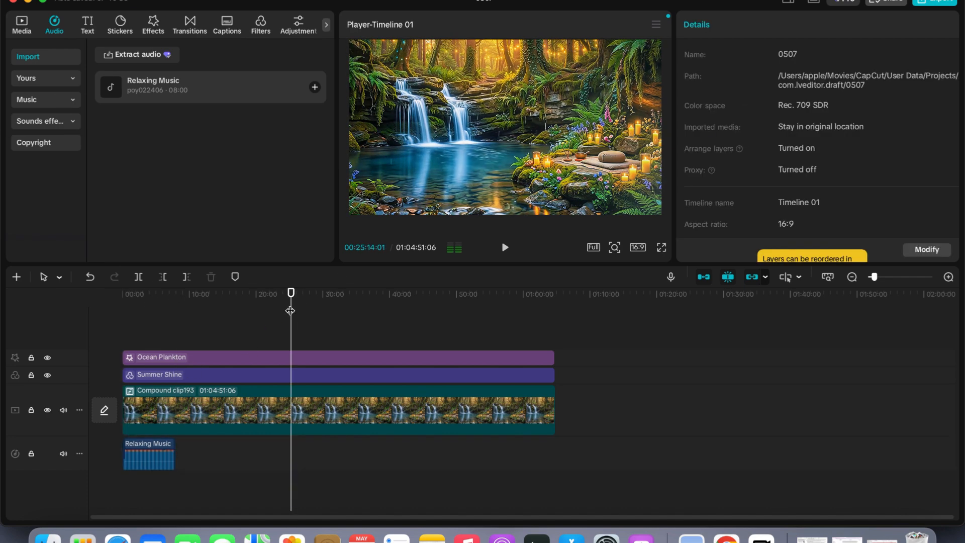
left_click(153, 459)
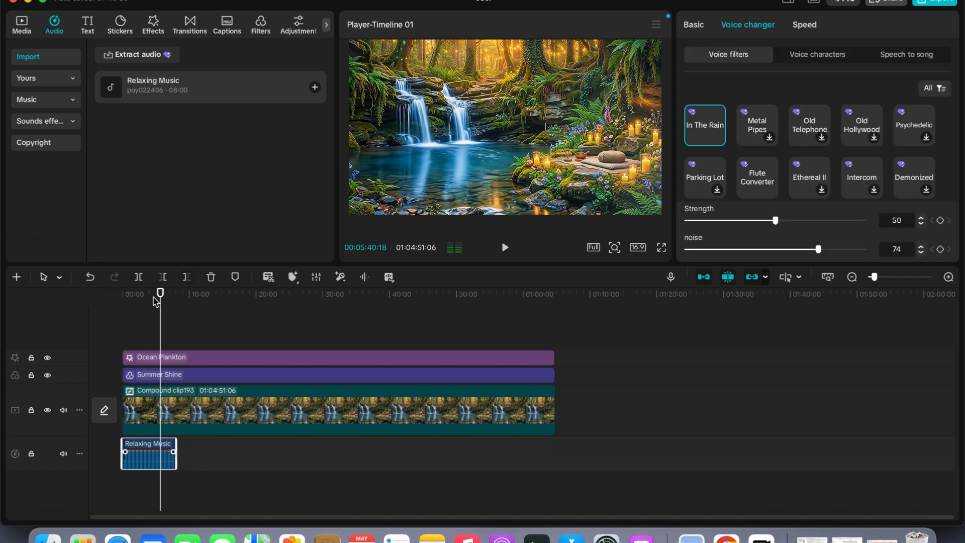
left_click_drag(157, 302, 603, 307)
key("super+v")
key("super+v")
key("super+v")
key("super+v")
key("super+v")
key("super+v")
key("super+v")
key("super+v")
Step: Combine all nine Relaxing Music clips on the audio track into one compound clip
left_click_drag(618, 470, 161, 463)
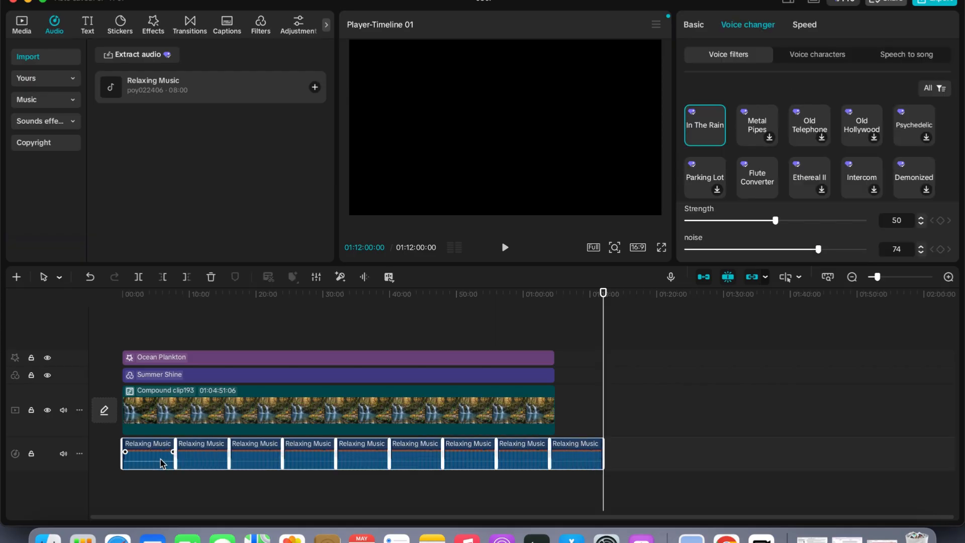
right_click(161, 463)
left_click(234, 361)
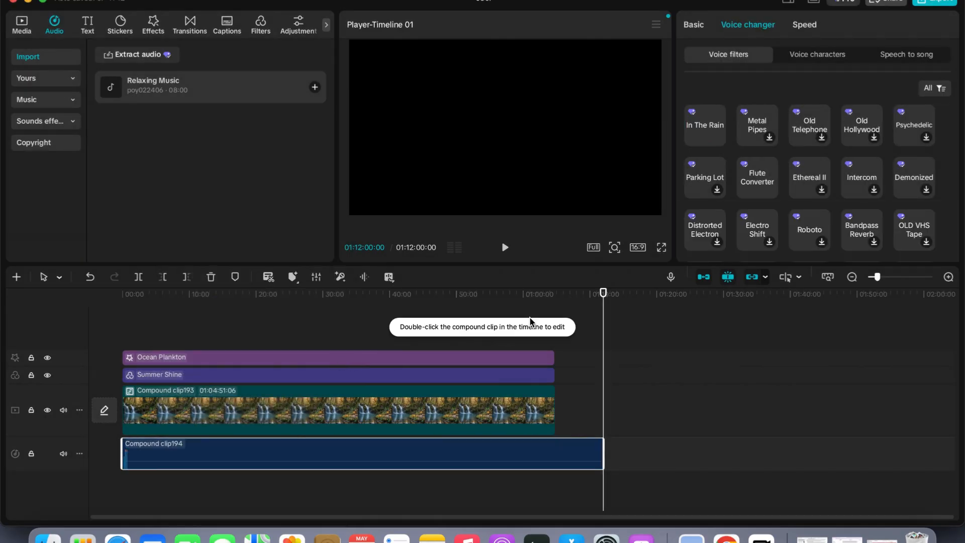
Step: Trim the music compound clip to the end of the video and raise its volume to 13.8 dB
left_click_drag(606, 302, 554, 294)
left_click_drag(599, 454, 554, 454)
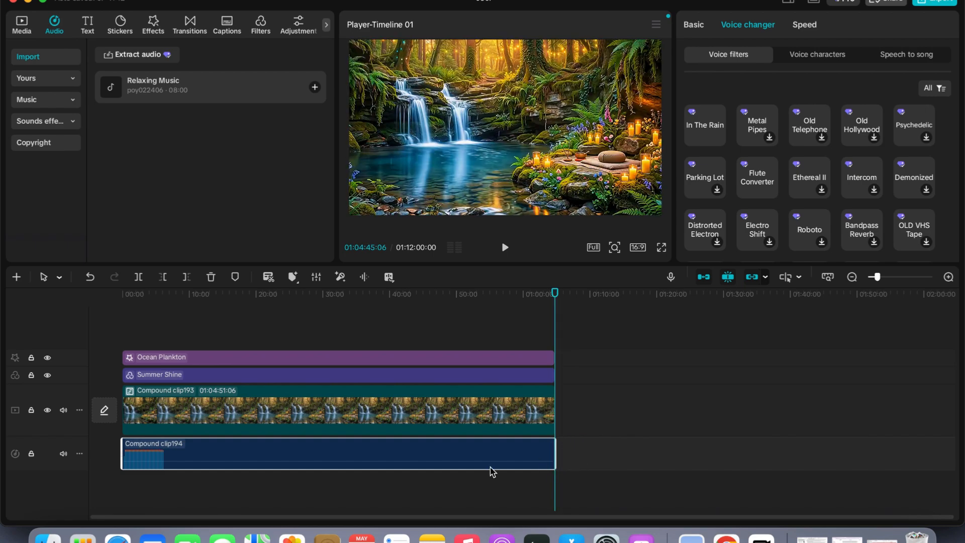
left_click_drag(367, 461, 366, 454)
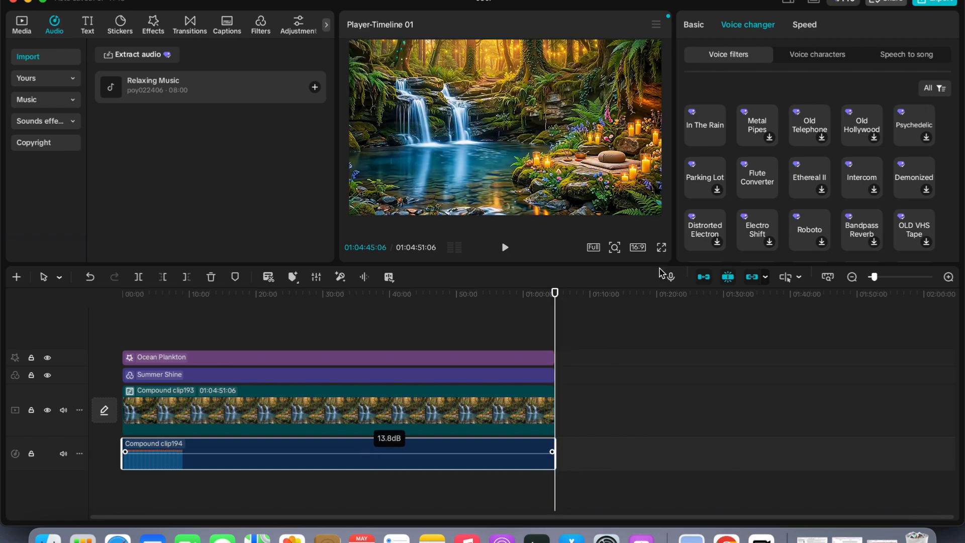
left_click_drag(553, 302, 80, 355)
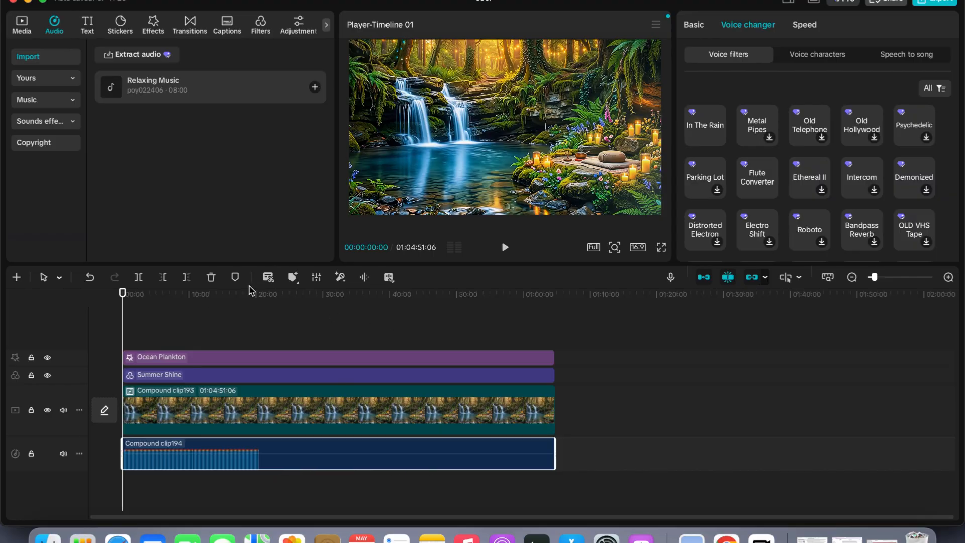
left_click(365, 280)
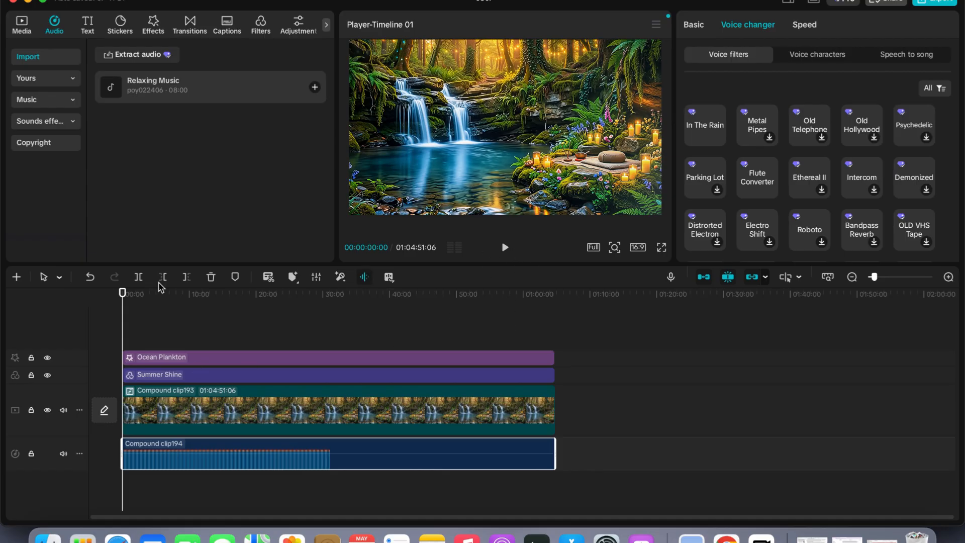
Step: Export the timeline as Relaxing Music at 1080P, H.264, mov format and 30fps
left_click(936, 4)
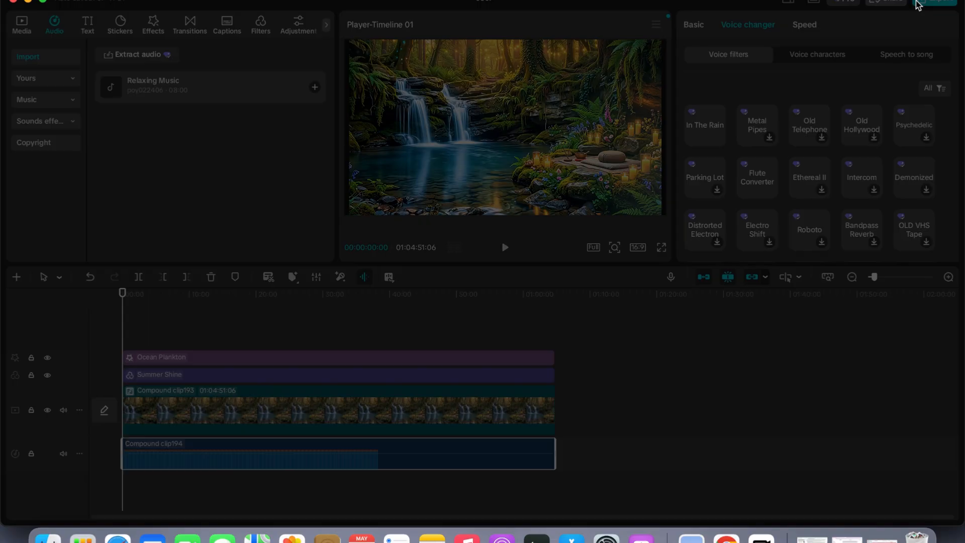
left_click_drag(583, 105, 549, 105)
type("Relaxing Music")
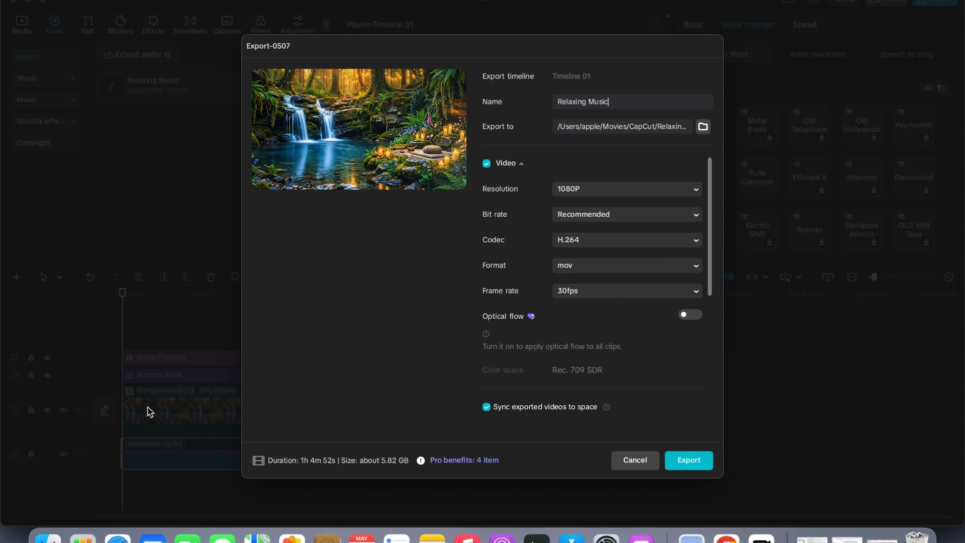
left_click(683, 461)
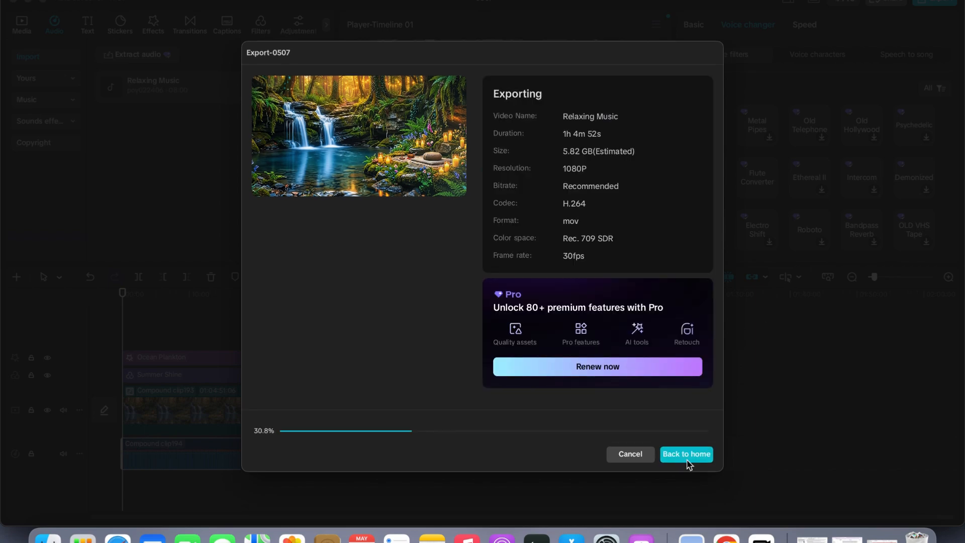